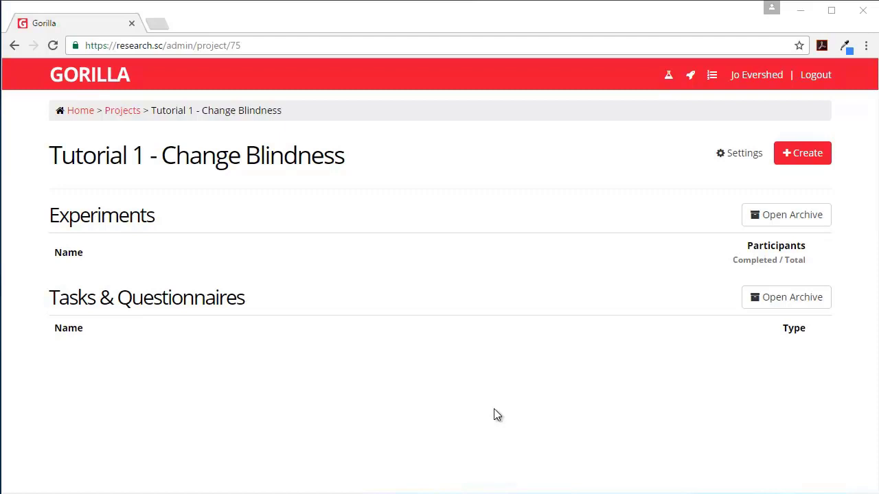
Start a new blank questionnaire in the Tutorial 1 - Change Blindness project, ready for naming
click(809, 156)
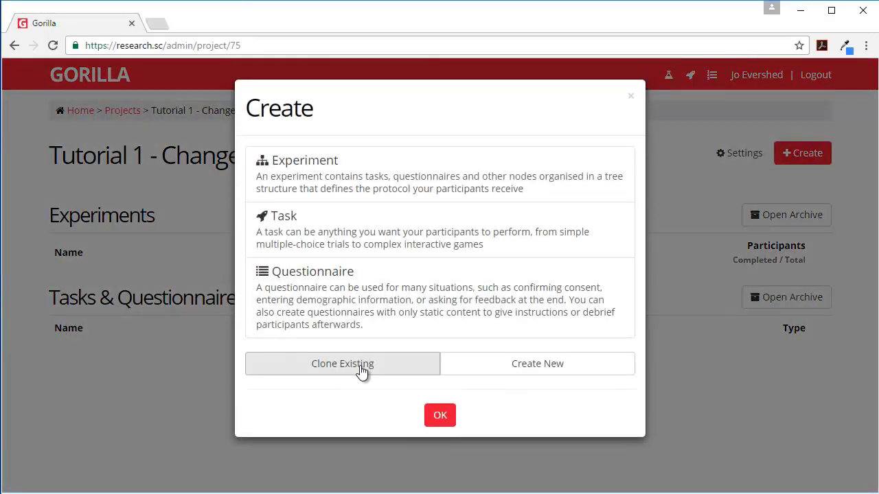
click(333, 289)
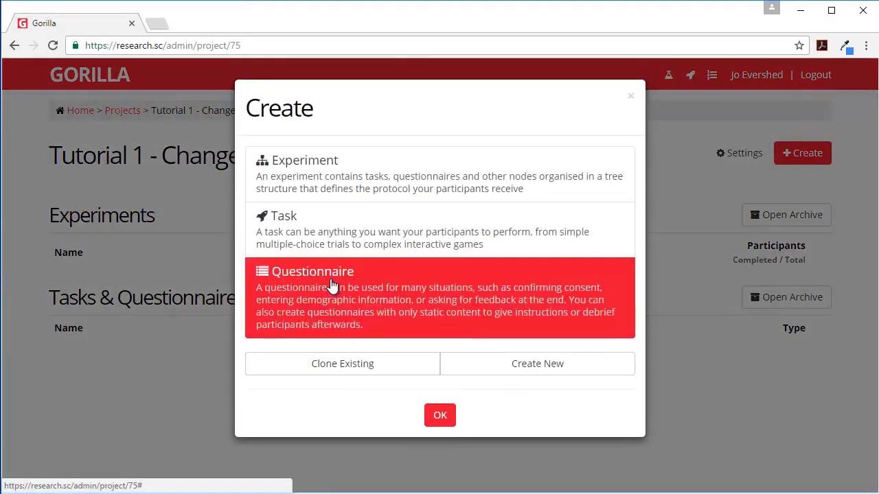
click(493, 370)
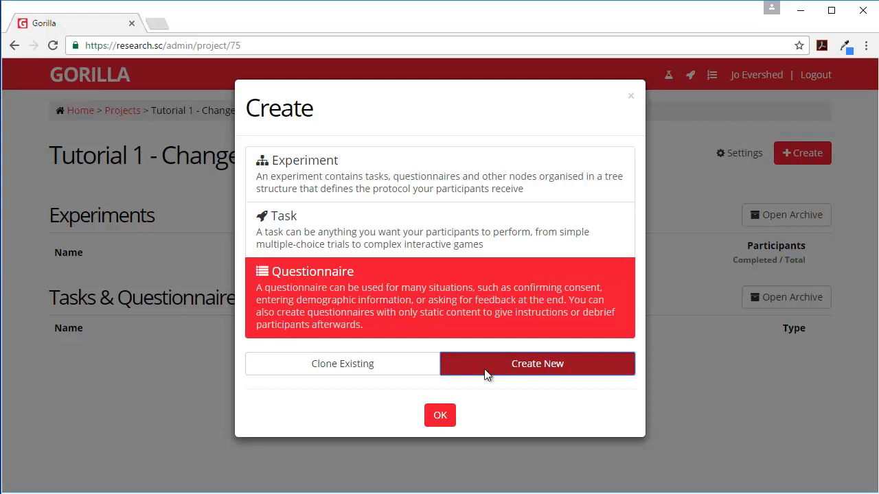
click(440, 416)
click(358, 195)
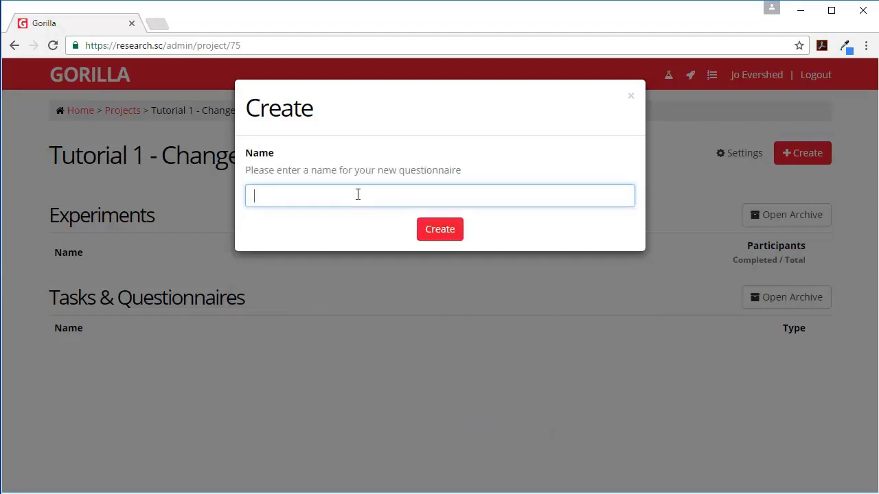
Create the questionnaire named Consent and add a Markdown item to it
text(Consent)
click(436, 223)
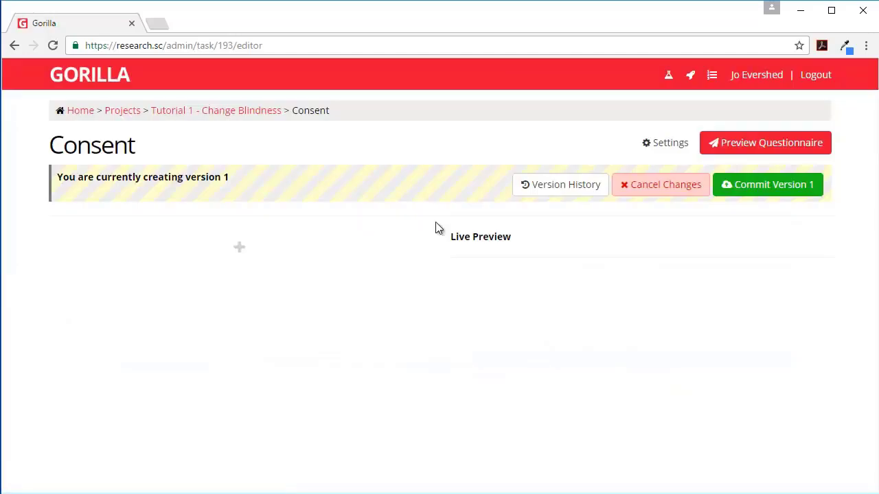
click(240, 248)
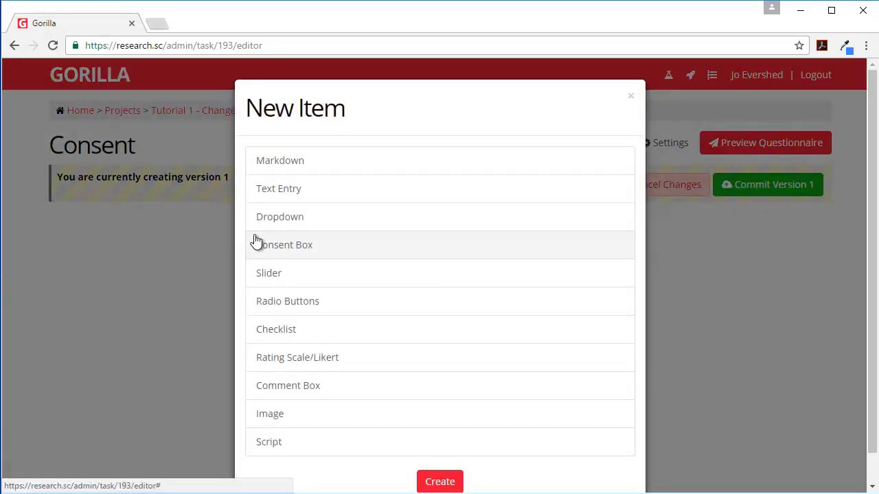
click(294, 162)
click(439, 482)
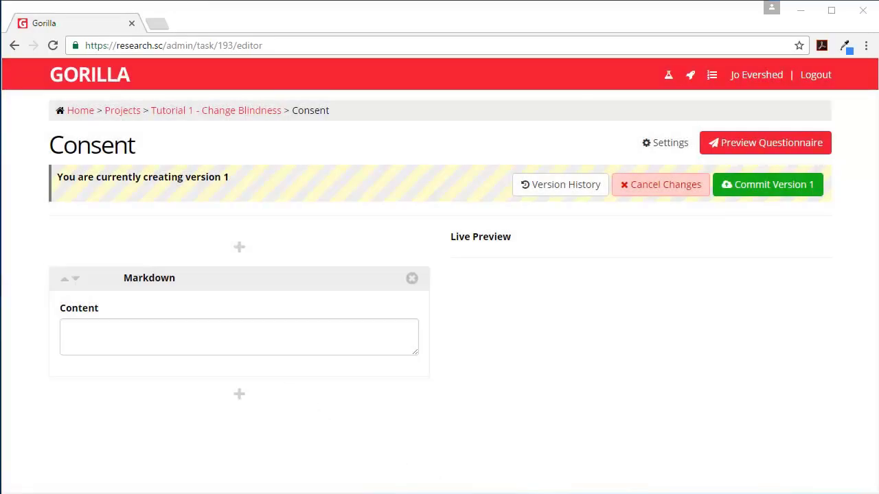
Write the heading '# Consent' in the Markdown content box
click(77, 333)
text(# )
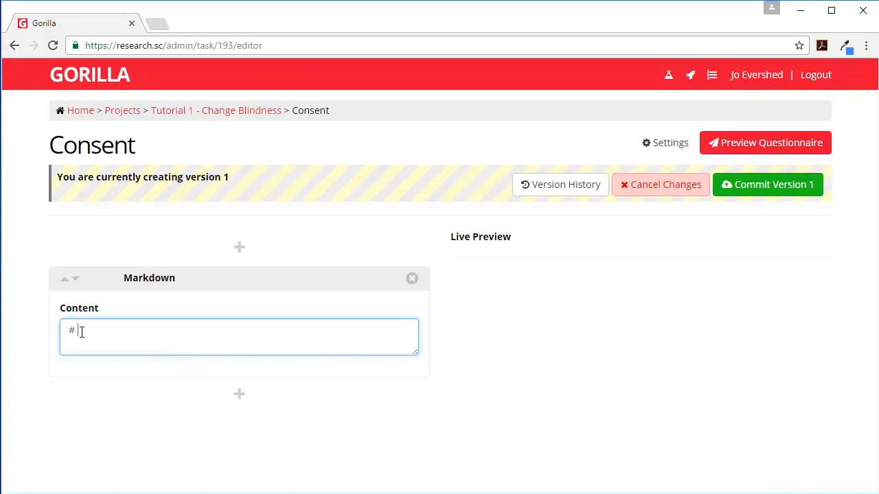
text(Consent)
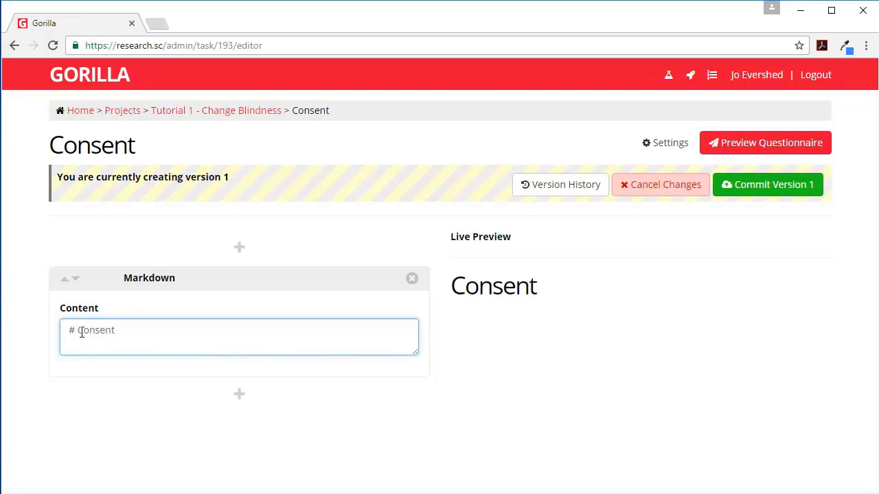
key(Return)
key(Return)
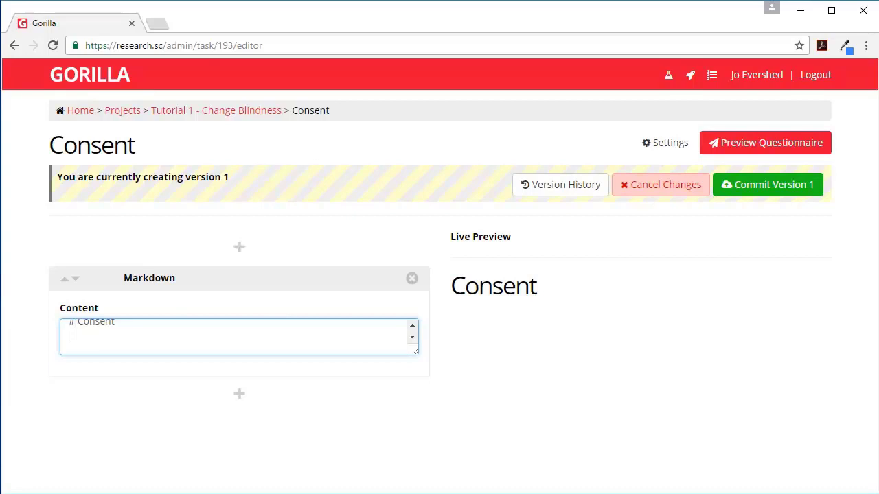
key(alt+Tab)
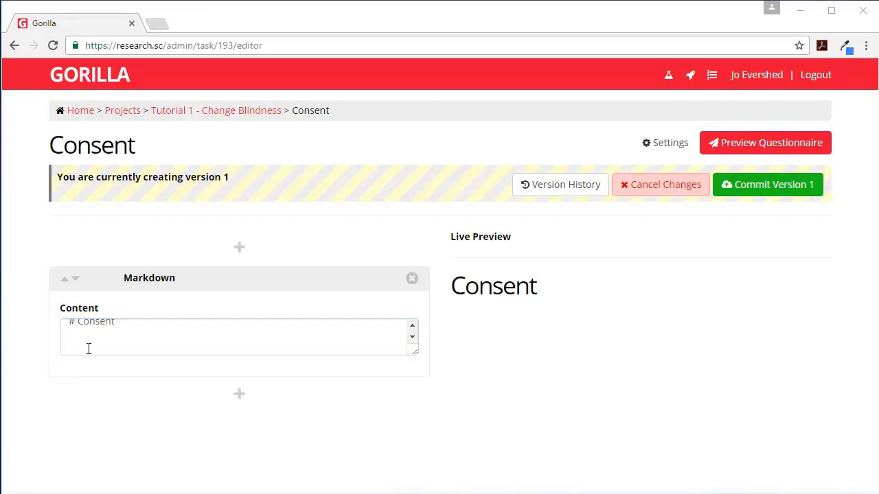
Paste the consent text, enlarge the content box, and bold 'demonstration' with ** markers
click(149, 354)
text(This experience is being provided for demonstration purposes only. The data will not be used in a scientific study.  No harm will come to you from taking part in this experience. You have the right to stop at any time.  Before we continue, we need your consent to the following:  1. I understand and consent to my responses are being recorded and stored securely in a database 1. I understand and consent to my responses may be used anonymously in demonstrations of Gorilla)
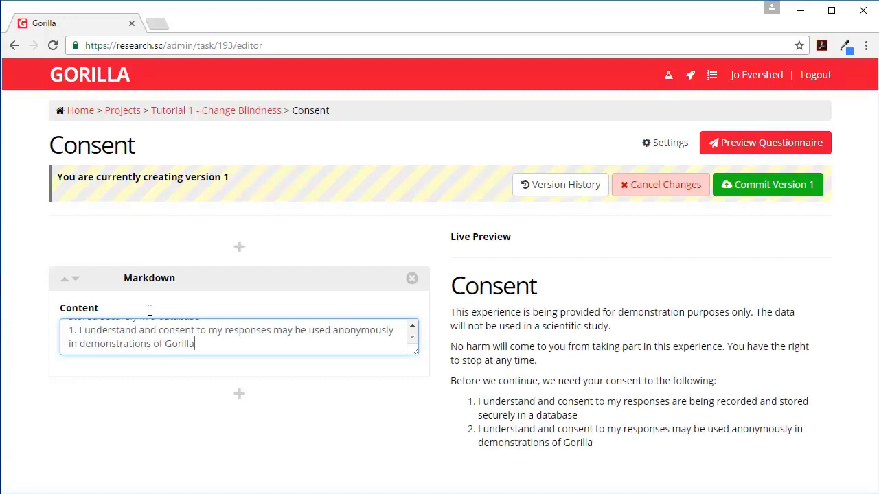
scroll(206, 343, up, 10)
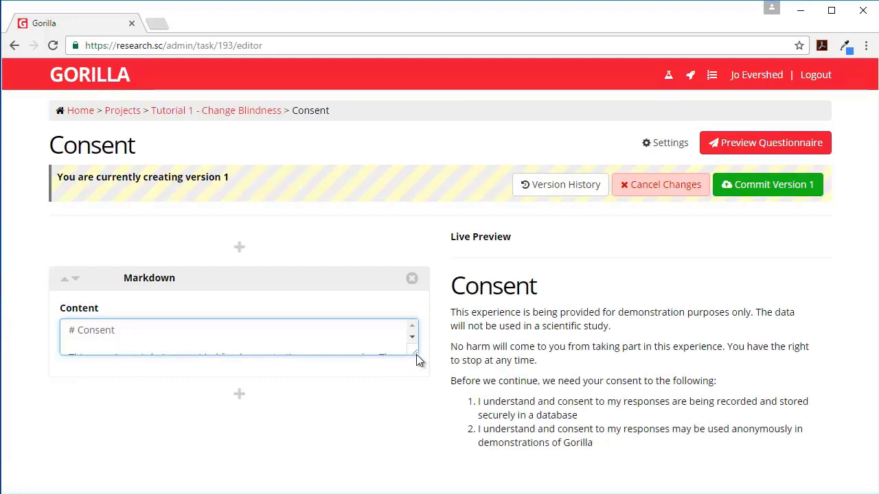
drag(415, 351, 419, 445)
click(233, 358)
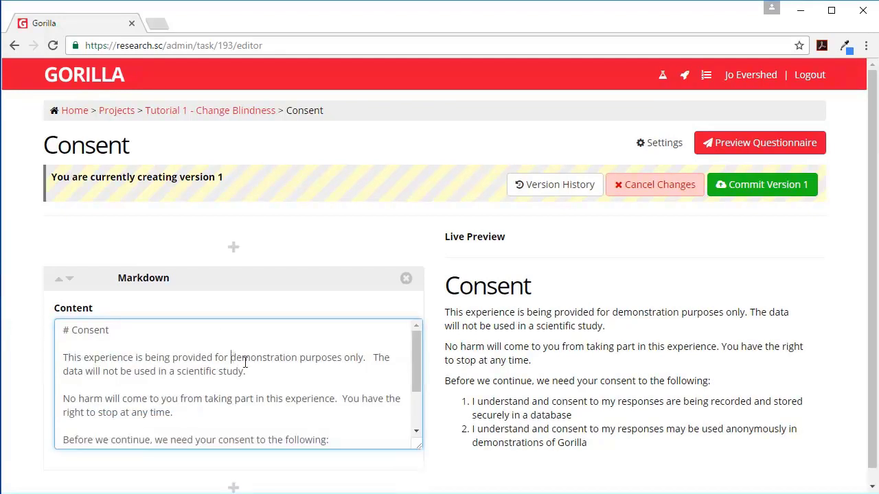
text(**)
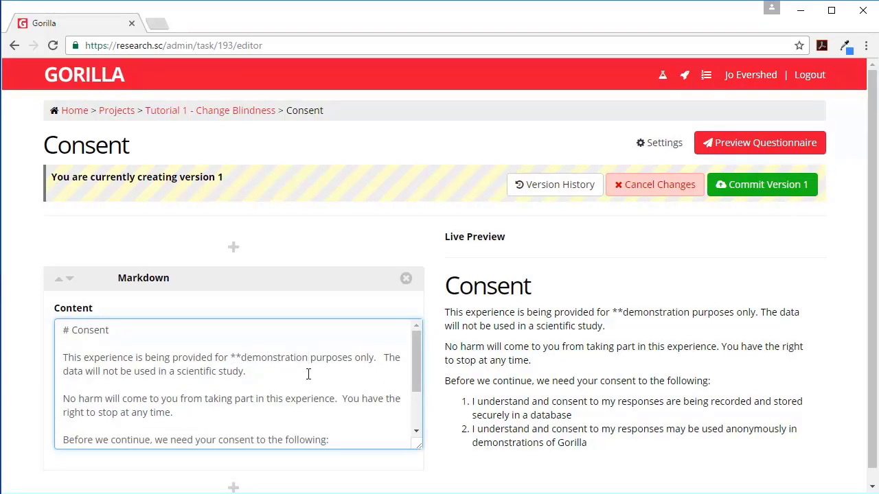
text(**)
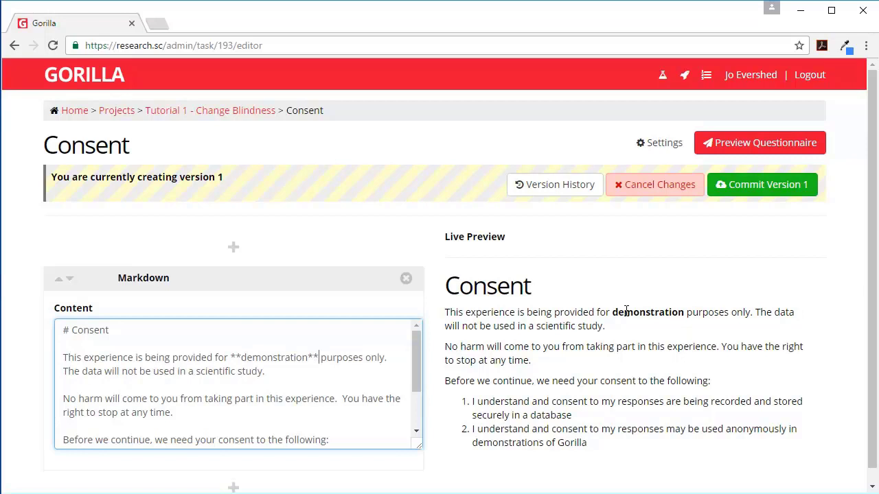
Correct the numbering of the second consent list item
scroll(253, 391, down, 2)
scroll(254, 392, down, 1)
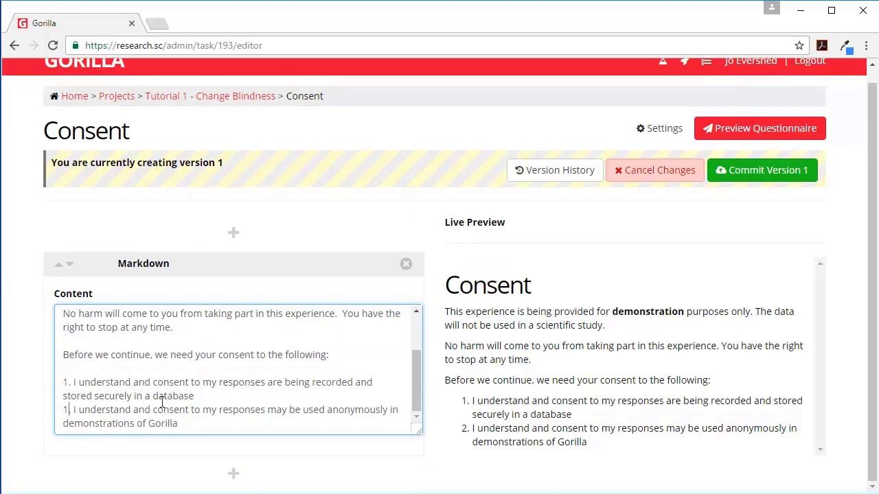
key(Delete)
key(Delete)
text(2)
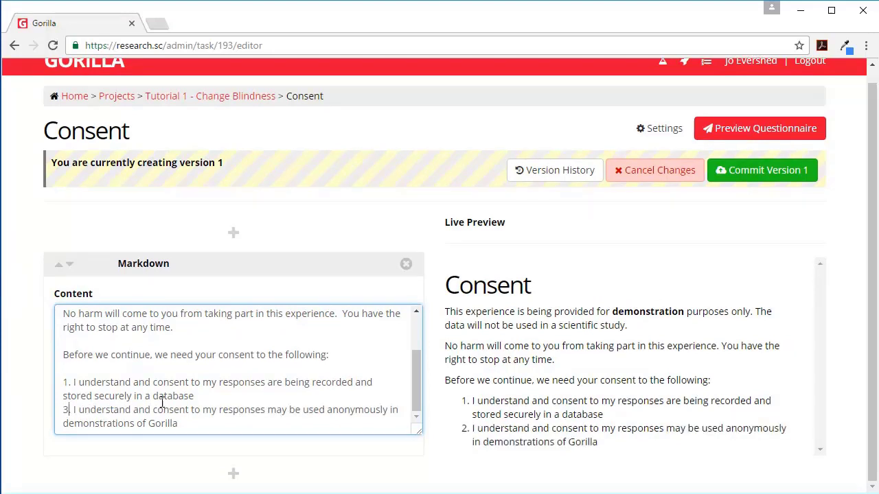
key(BackSpace)
key(Delete)
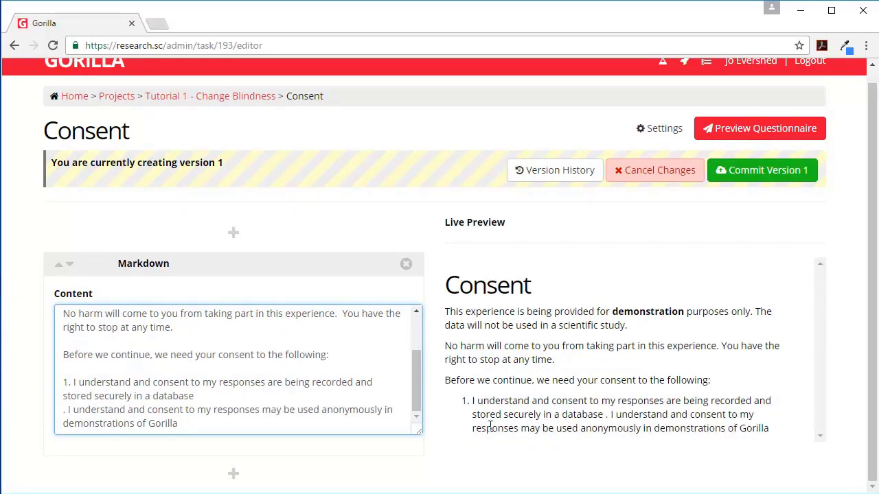
text(1.)
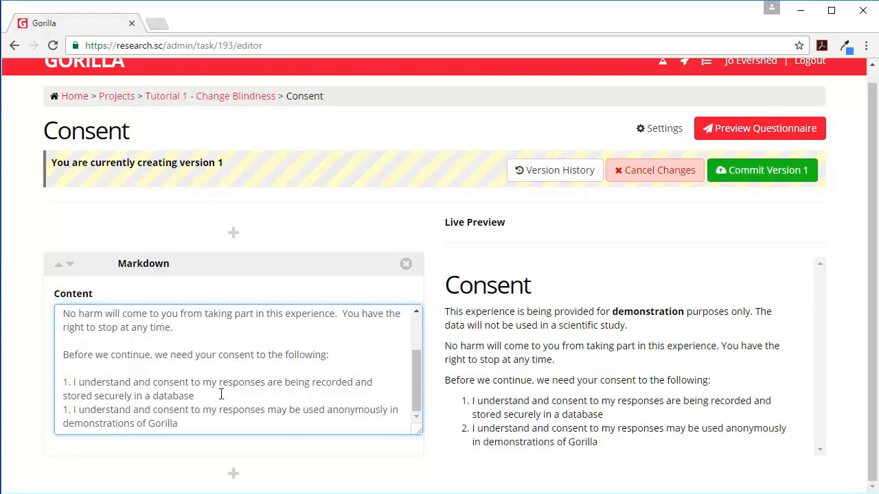
Add a Consent Box labelled 'I consent to items 1 and 2 aboce' with key Consent
click(234, 475)
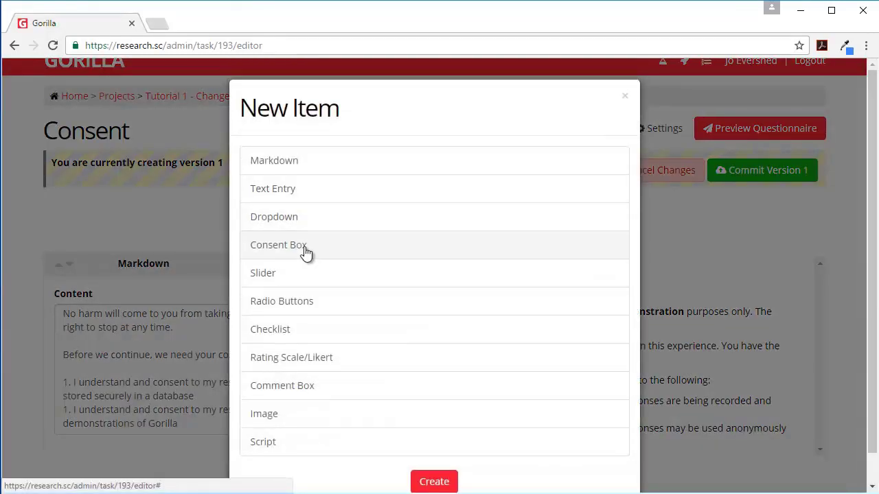
click(304, 247)
click(432, 481)
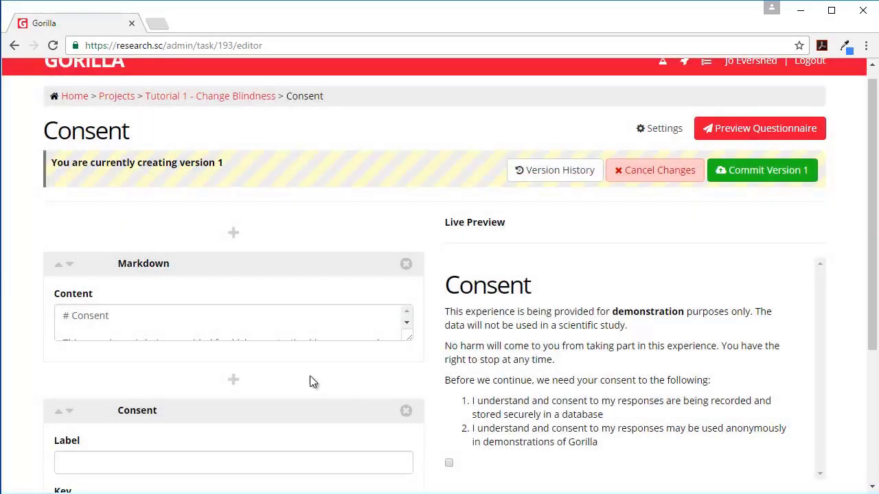
scroll(310, 375, down, 3)
click(89, 253)
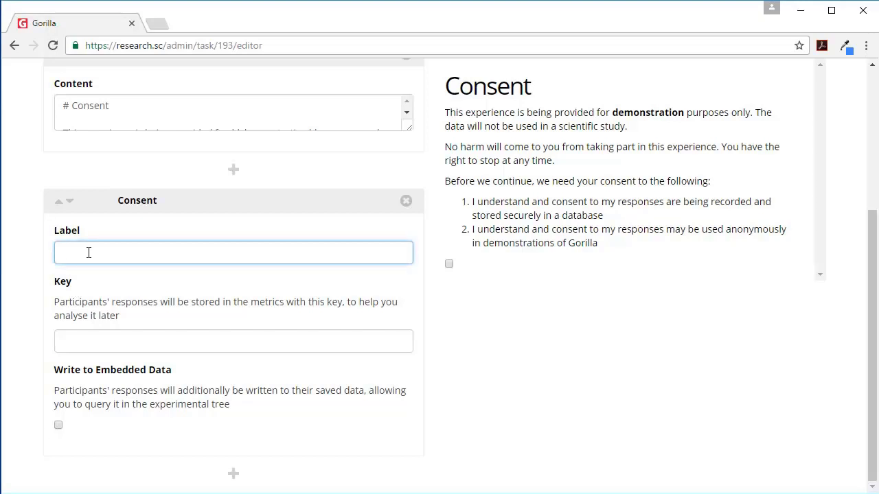
text(I consent to items )
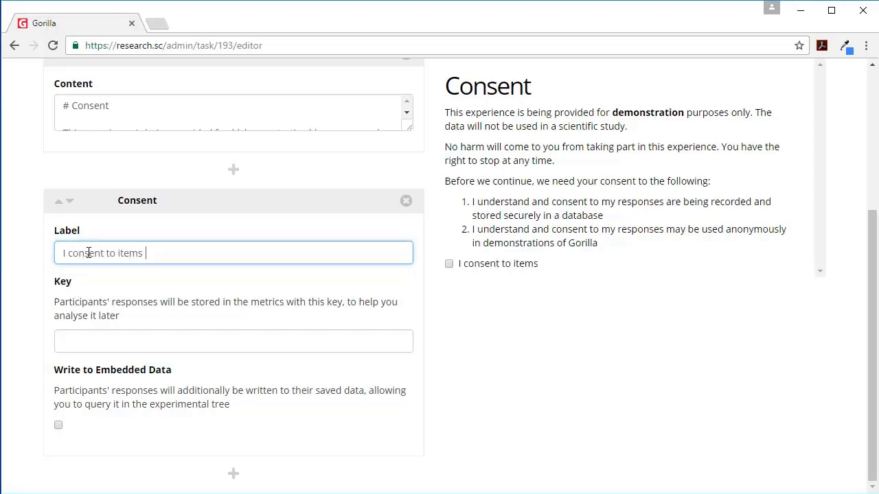
text(1 and 2 aboce)
click(92, 344)
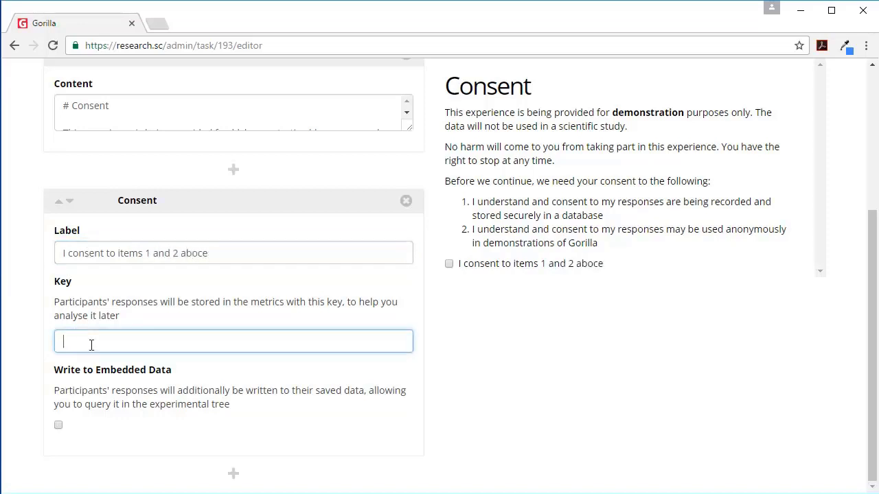
text(Consent)
scroll(283, 226, up, 5)
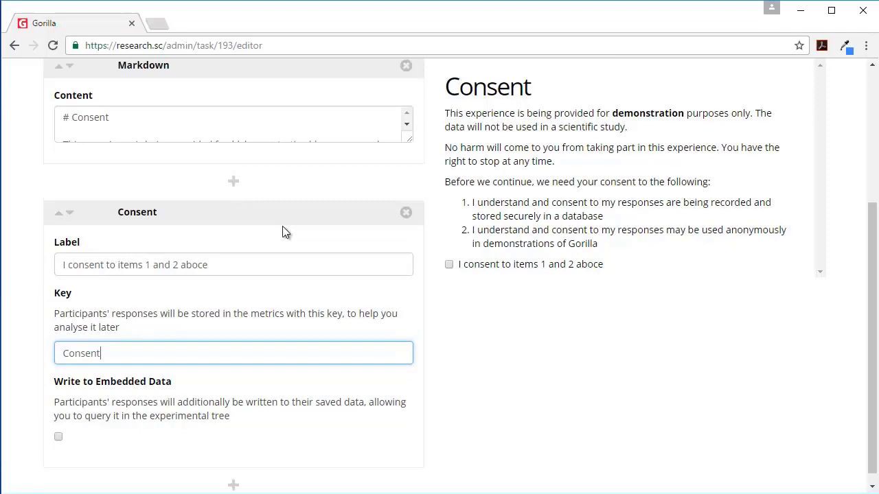
Commit Consent version 1 with the description 'Simple consent form.'
click(777, 187)
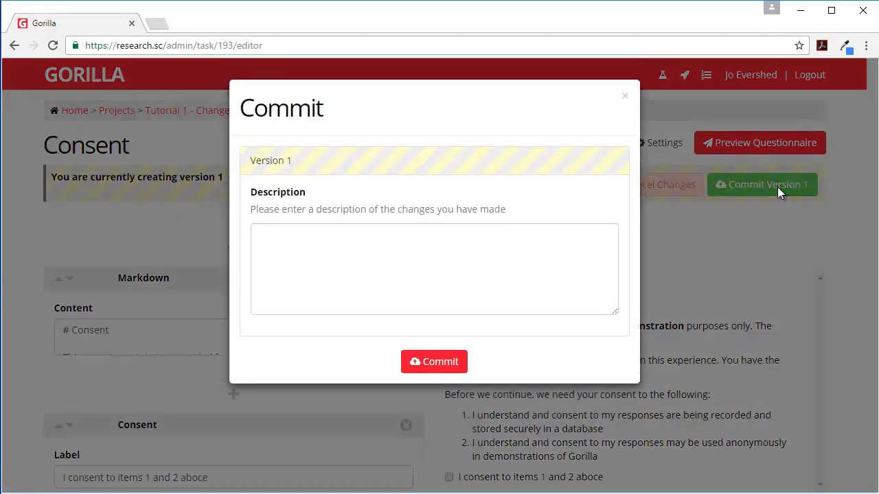
click(416, 273)
text(Simple consent form)
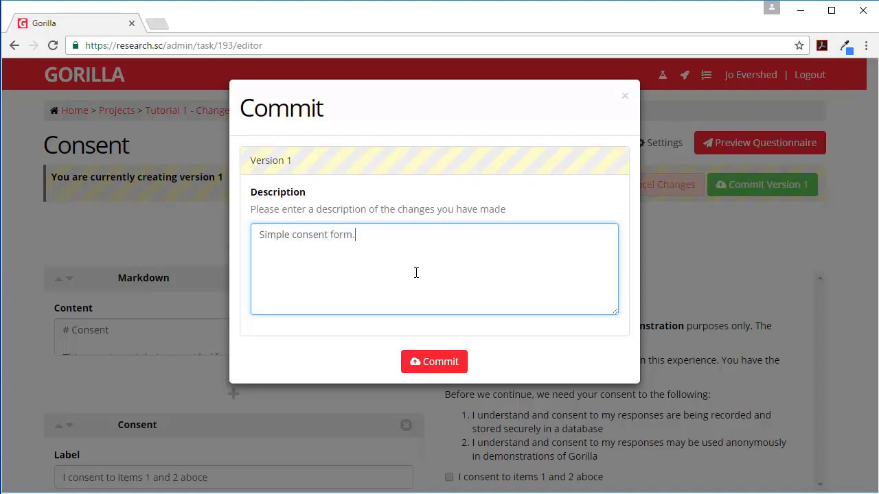
text(.)
click(434, 360)
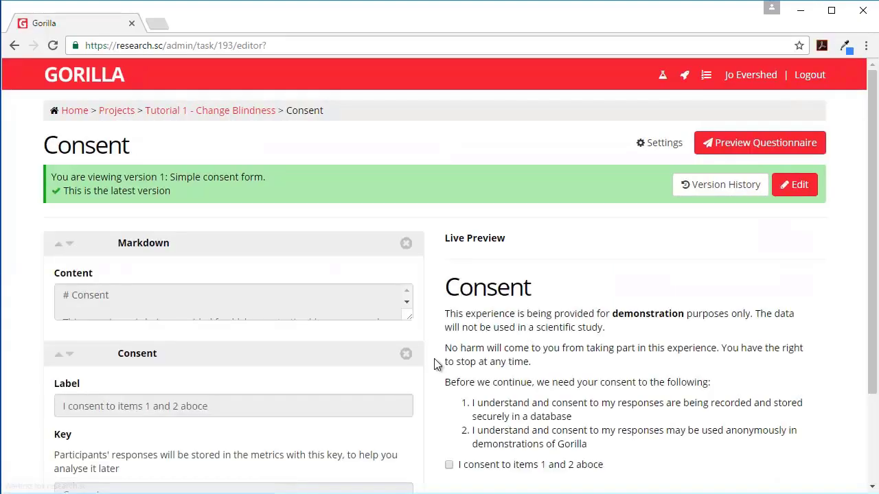
Back in the Tutorial 1 - Change Blindness project, create a blank questionnaire named Demographics
click(227, 112)
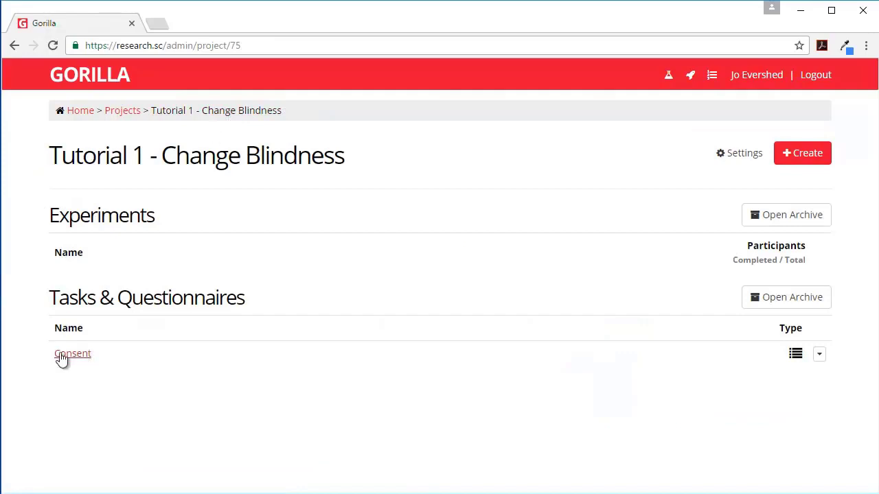
click(801, 154)
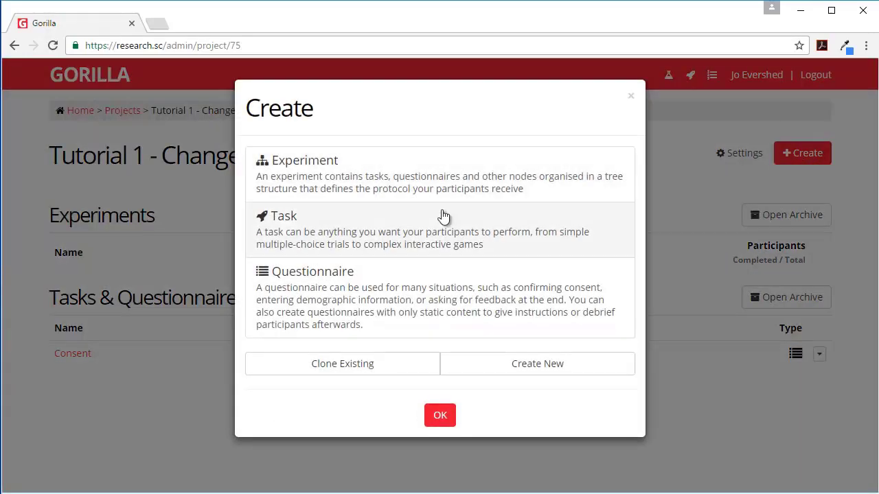
click(317, 306)
click(546, 361)
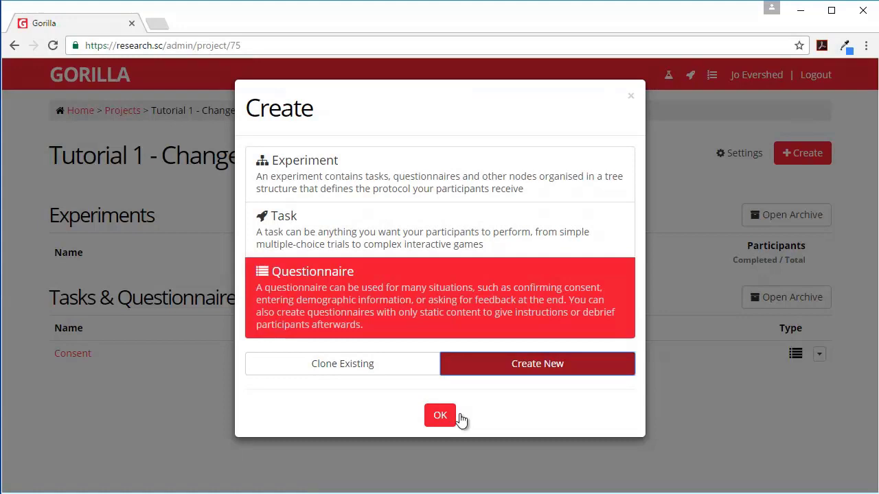
click(440, 415)
click(284, 197)
text(Demogra)
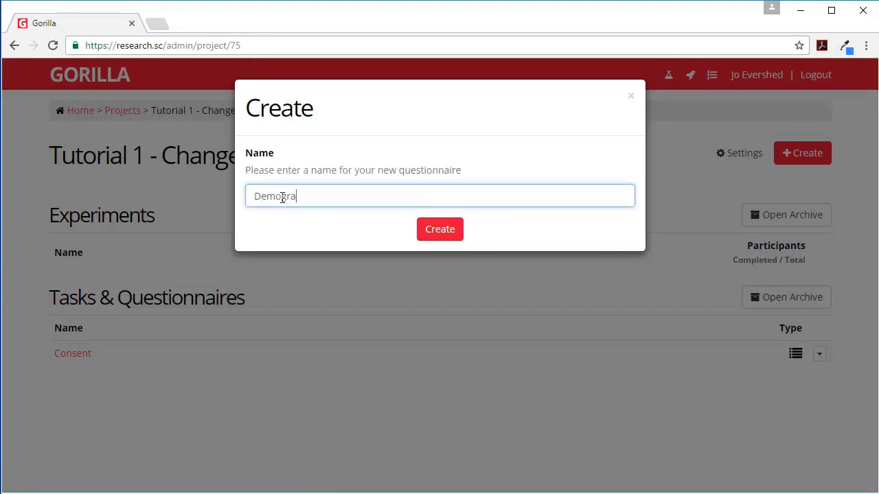
text(phics)
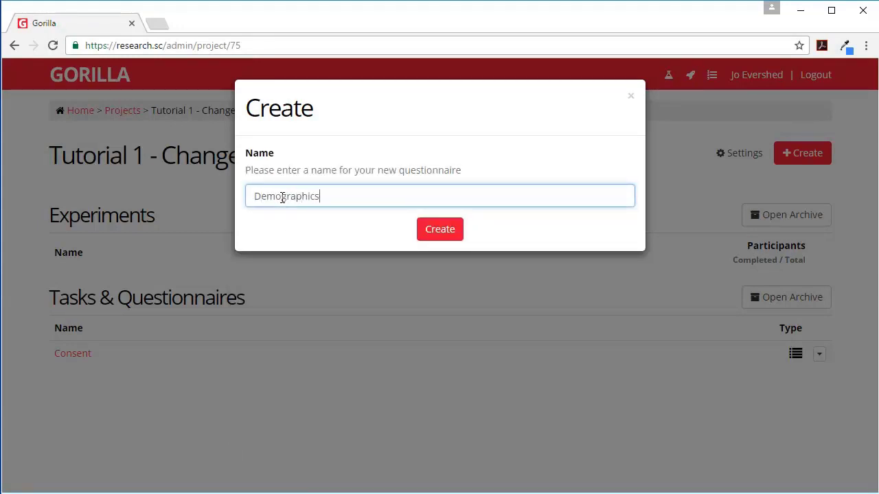
click(438, 231)
Add a Markdown item headed '# About You'
click(239, 247)
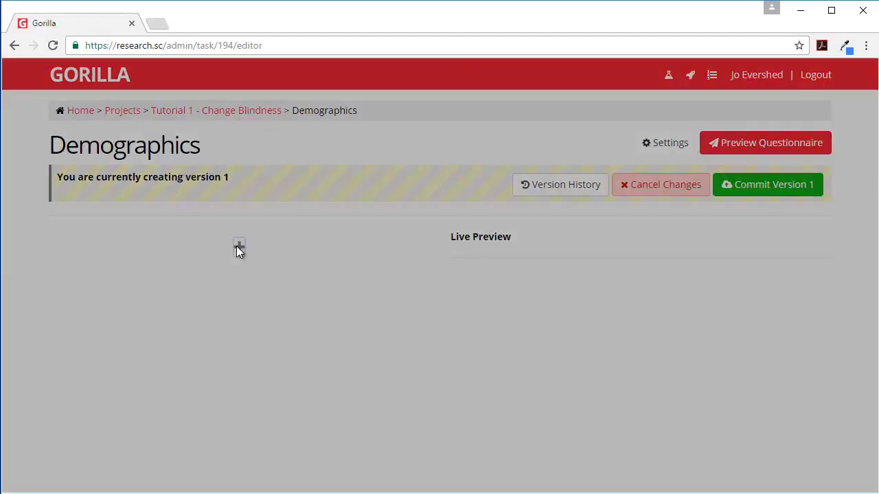
click(324, 161)
click(439, 481)
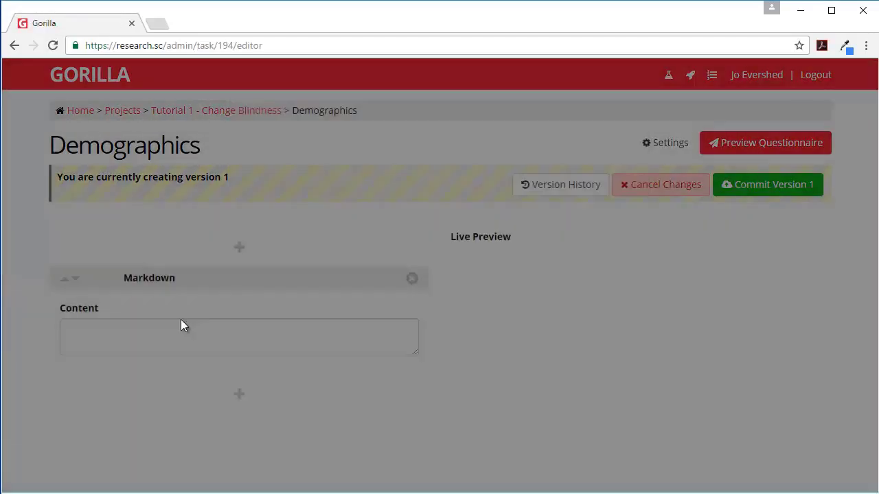
click(105, 337)
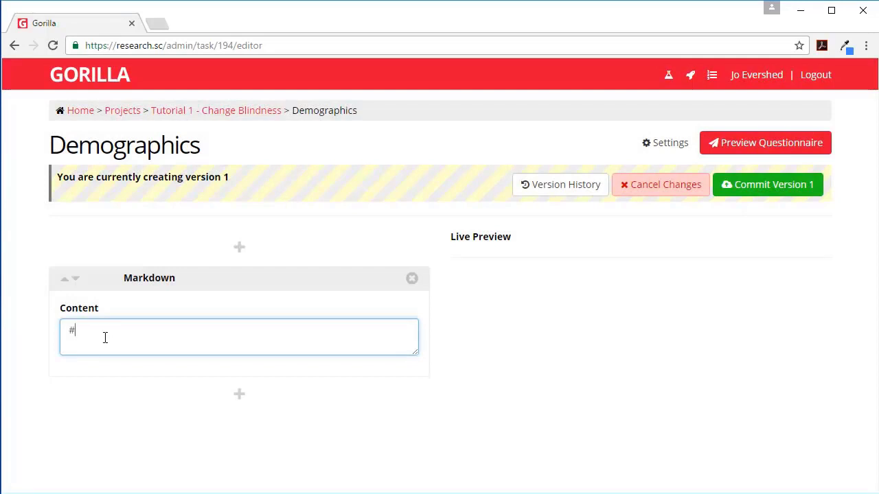
text(# About You)
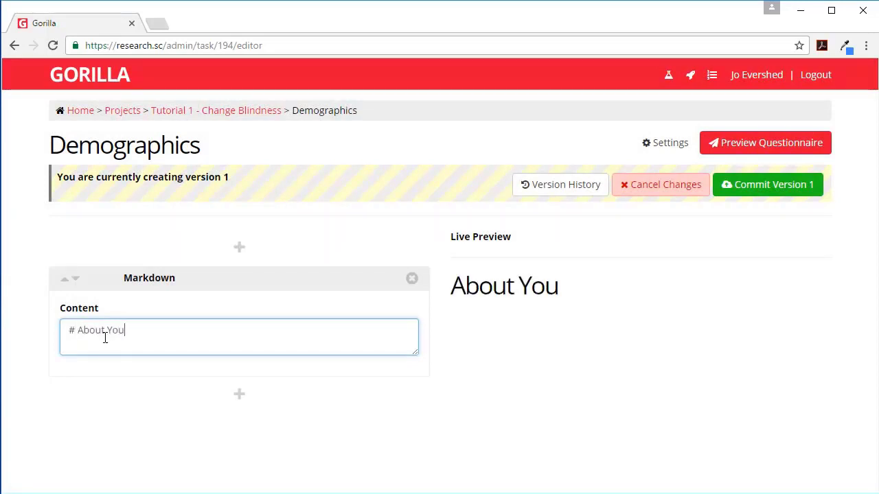
key(Return)
Write 'Please answer the following questions about yourself.' below the heading
text(Please an)
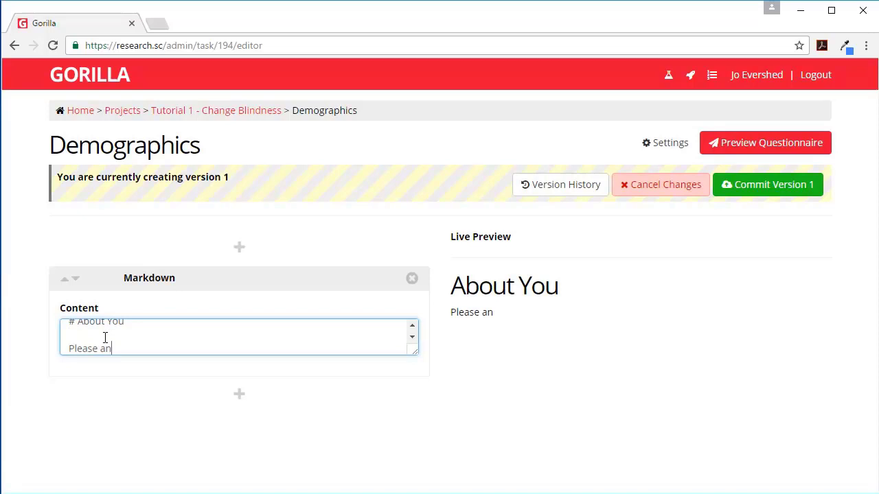
text(swer the foll)
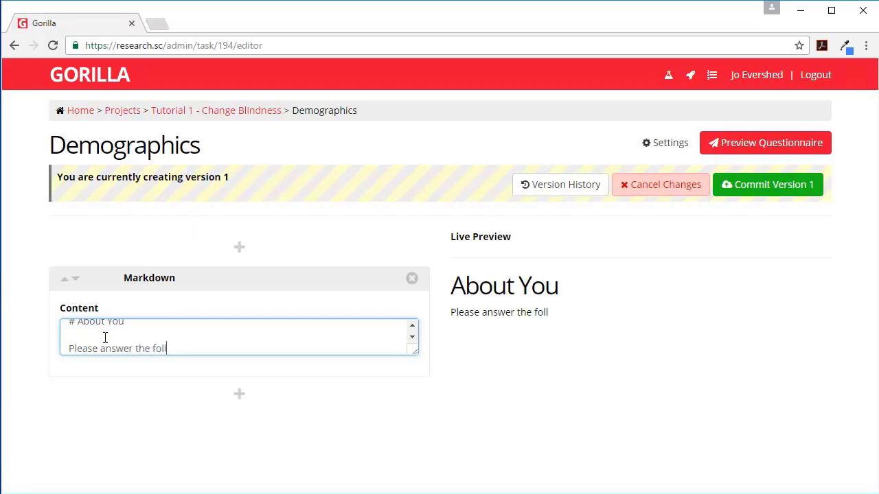
text(owing quesitons ab)
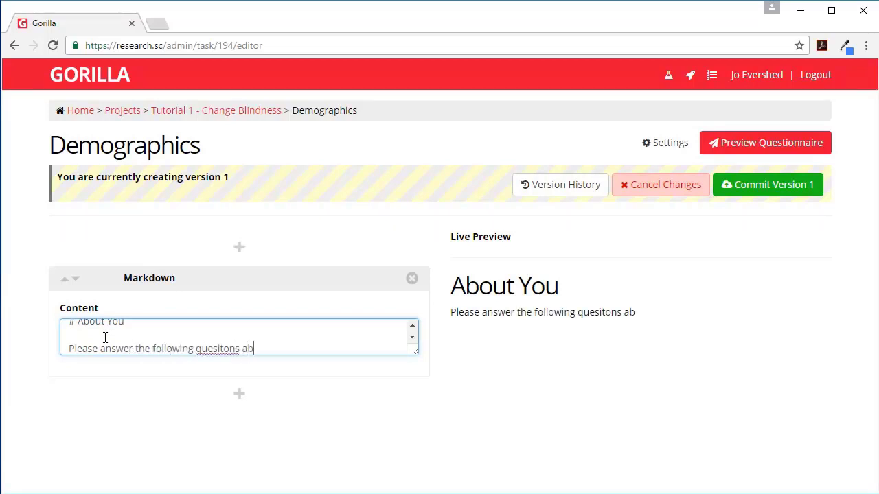
key(BackSpace)
key(BackSpace)
key(BackSpace)
key(BackSpace)
key(BackSpace)
key(BackSpace)
key(BackSpace)
key(BackSpace)
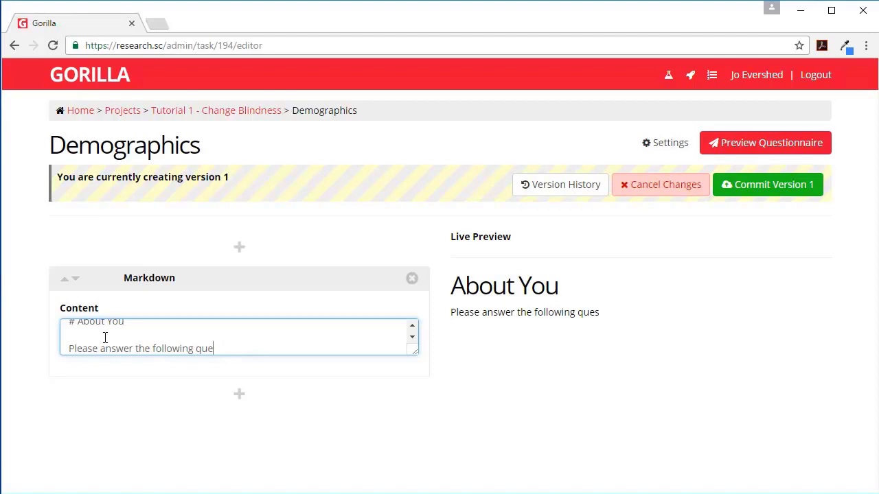
key(BackSpace)
key(BackSpace)
key(BackSpace)
text(questions agbou)
key(BackSpace)
key(BackSpace)
key(BackSpace)
key(BackSpace)
text(bout yourself.)
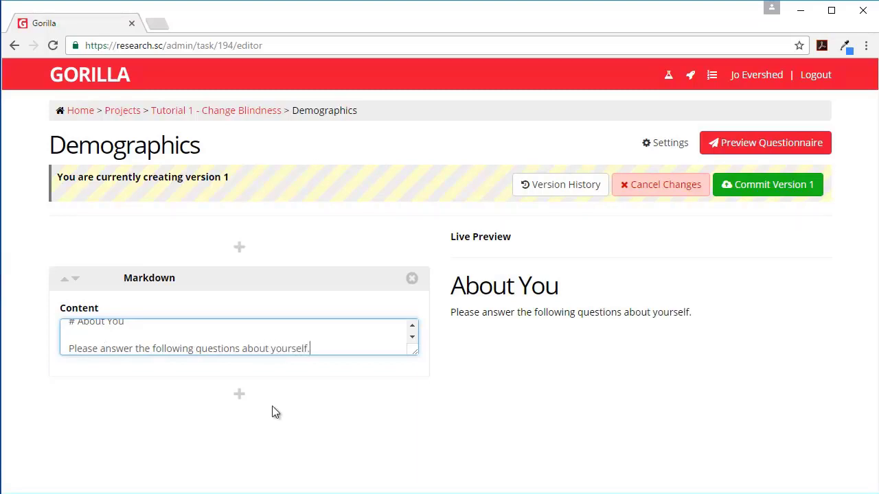
click(240, 395)
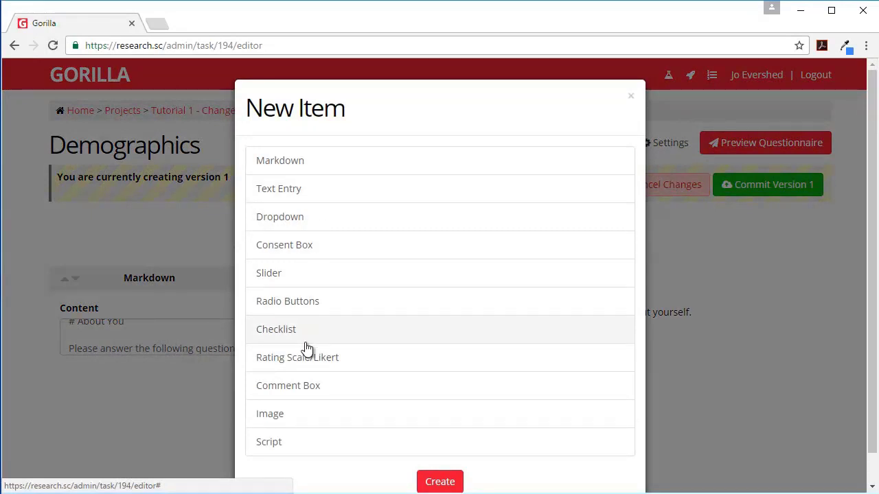
Add a Dropdown question labelled 'Are you ...'
click(322, 217)
click(439, 481)
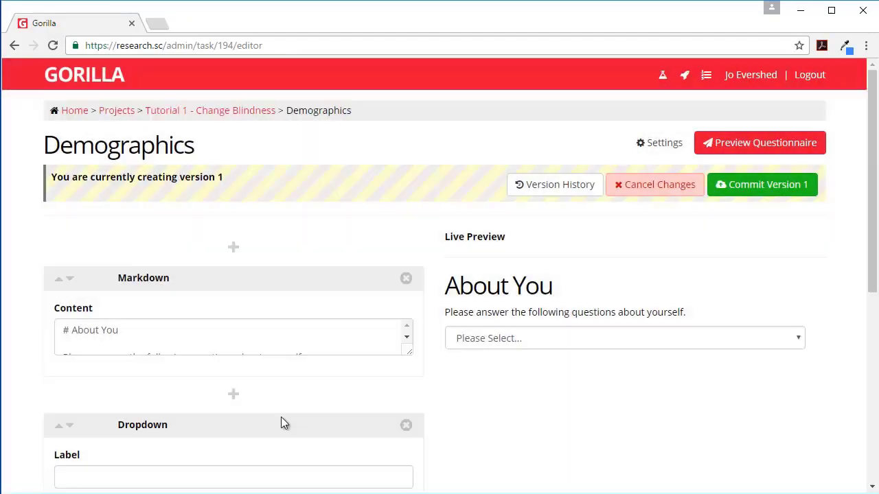
scroll(185, 449, down, 3)
click(100, 268)
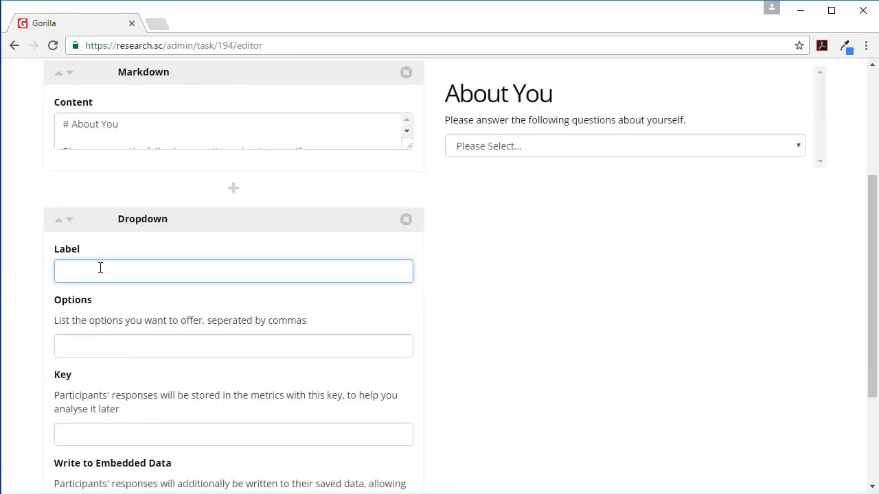
text(Sex)
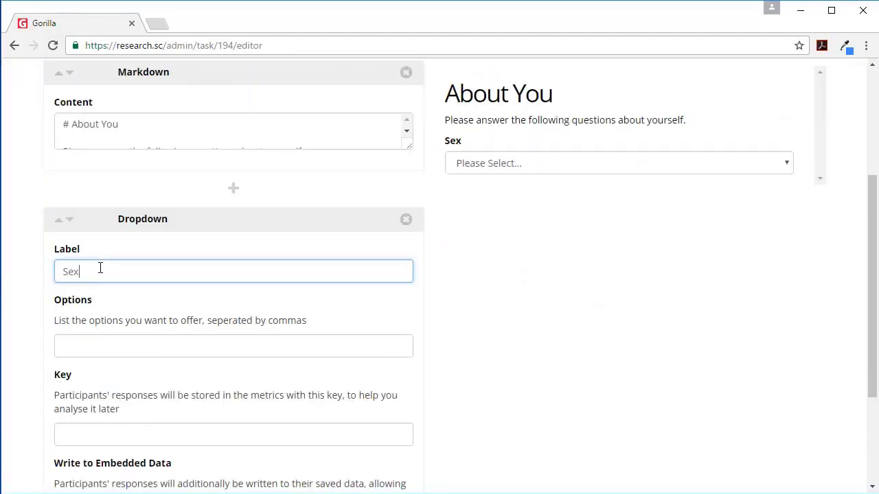
key(BackSpace)
key(BackSpace)
key(BackSpace)
text(Are you)
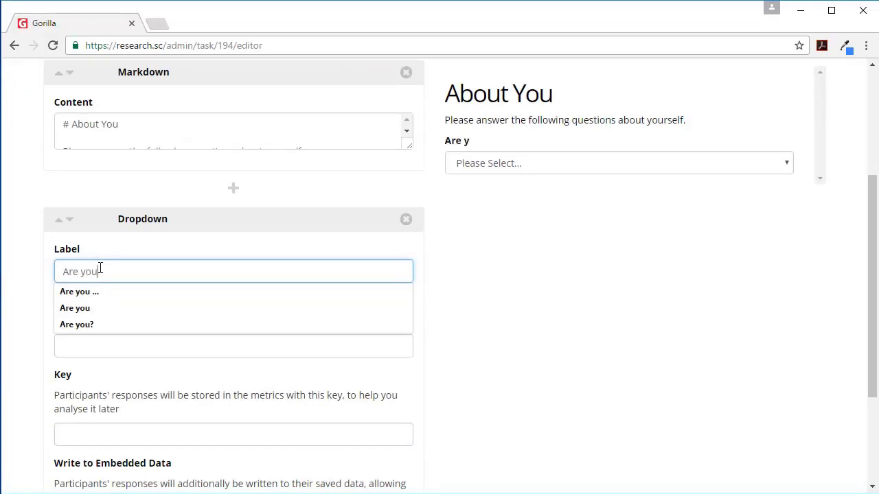
text( ...)
Give the dropdown the options Male, Female and the key Sex
key(Tab)
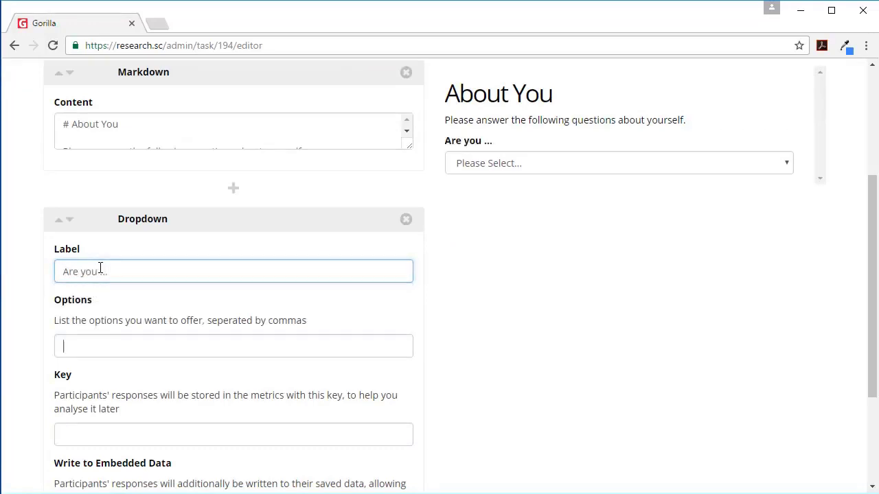
text(Male)
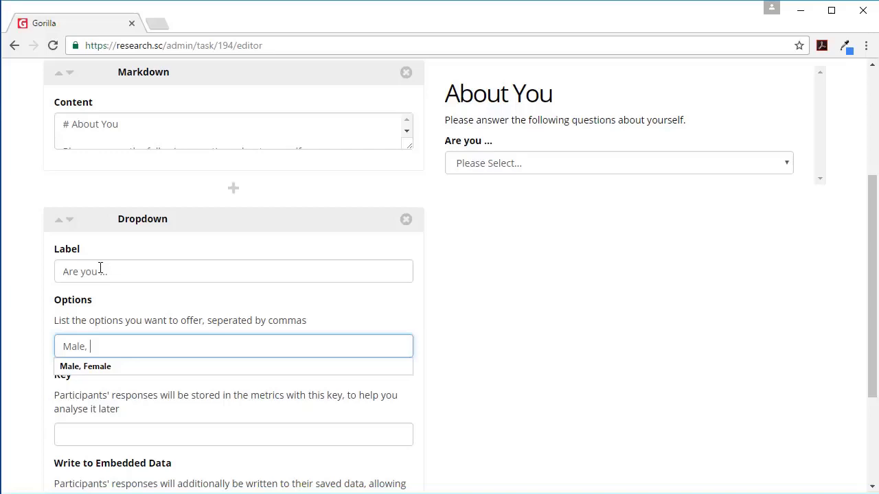
text(,)
key(Down)
key(Return)
key(Tab)
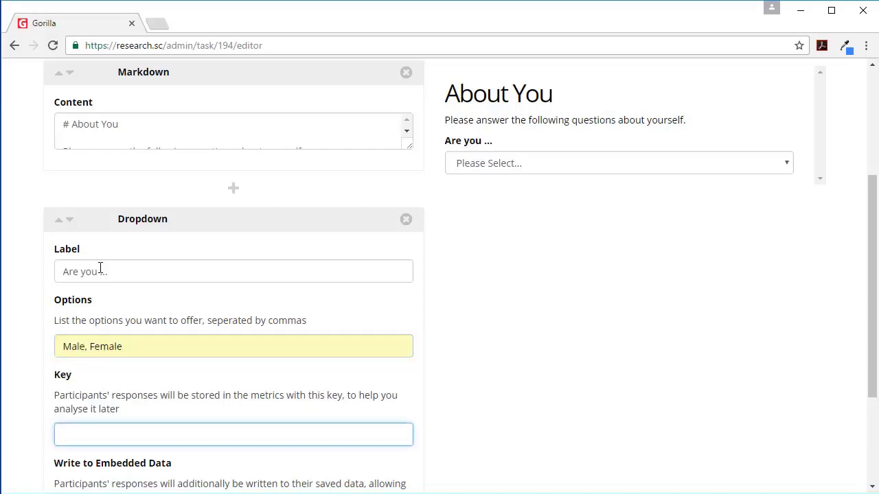
text(Sec)
key(BackSpace)
text(x)
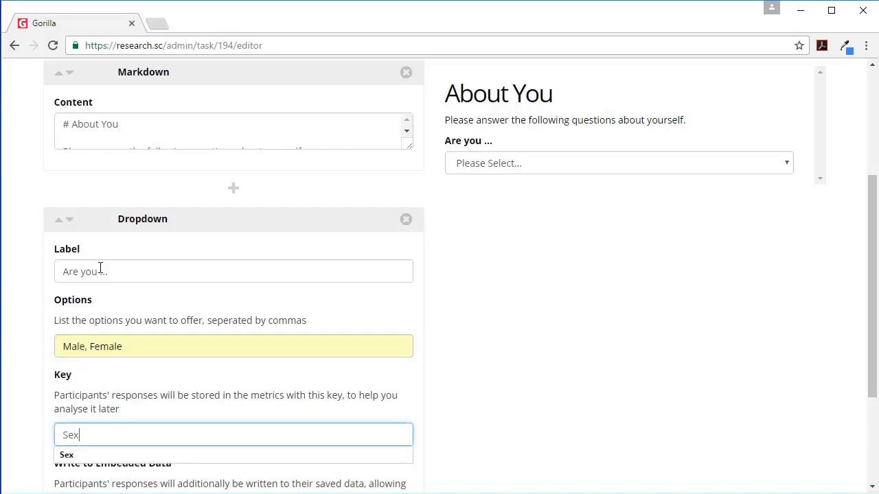
scroll(261, 371, down, 2)
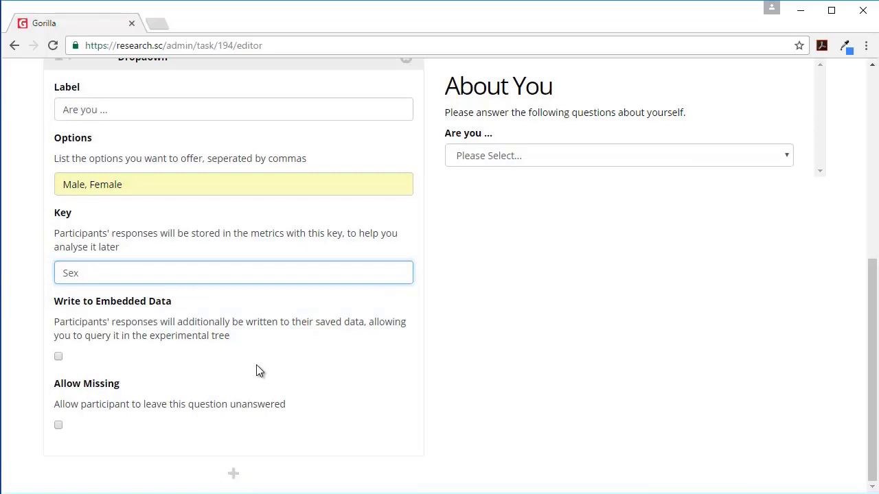
scroll(256, 371, up, 4)
scroll(255, 368, down, 4)
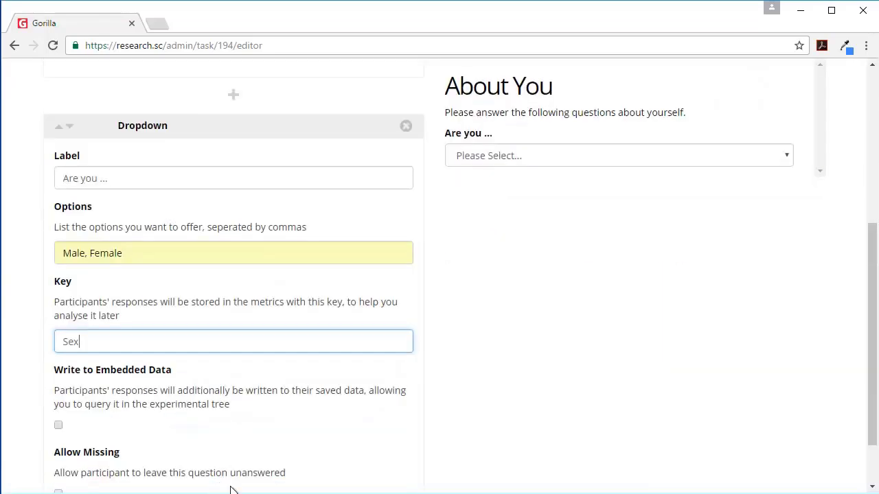
Add a second dropdown 'How old are you?' with age ranges 18-20 through 71+
click(233, 474)
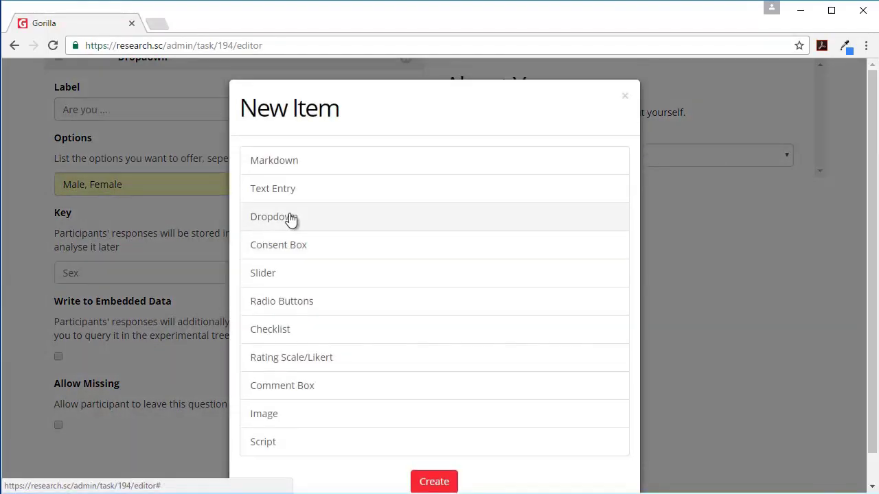
click(292, 227)
click(434, 481)
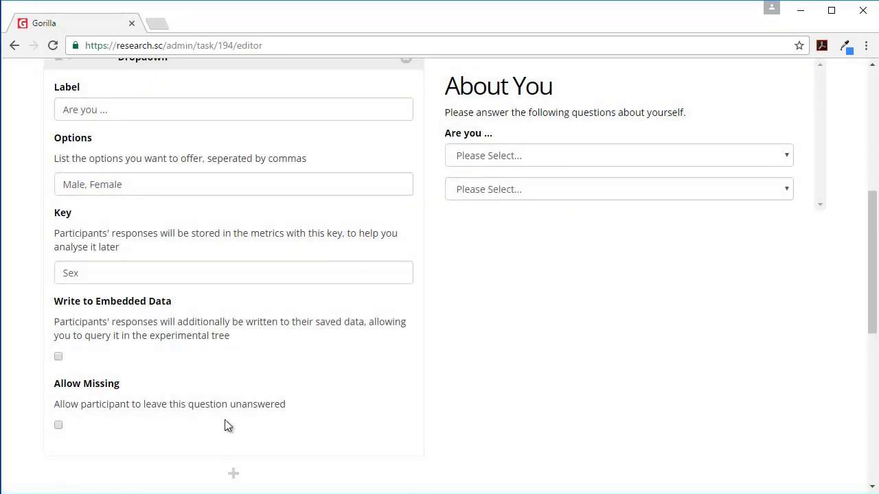
scroll(176, 412, down, 6)
scroll(108, 320, up, 3)
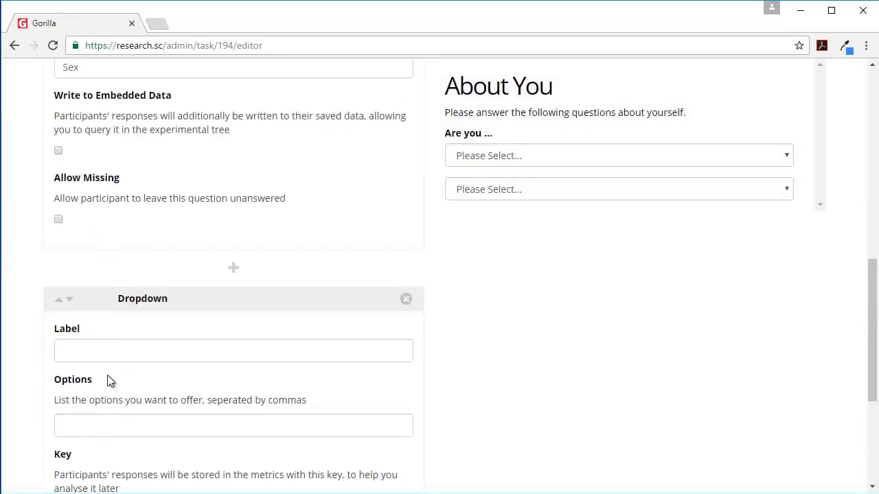
click(120, 350)
text(How o)
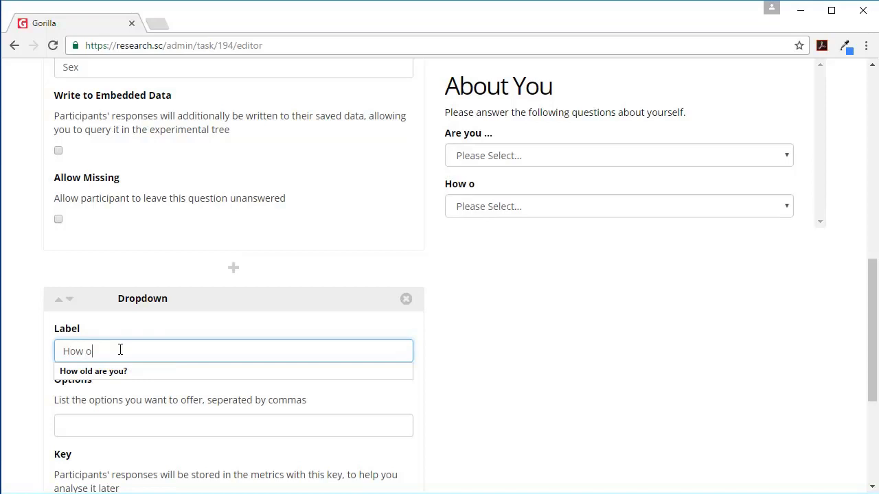
text(ld ar)
key(Tab)
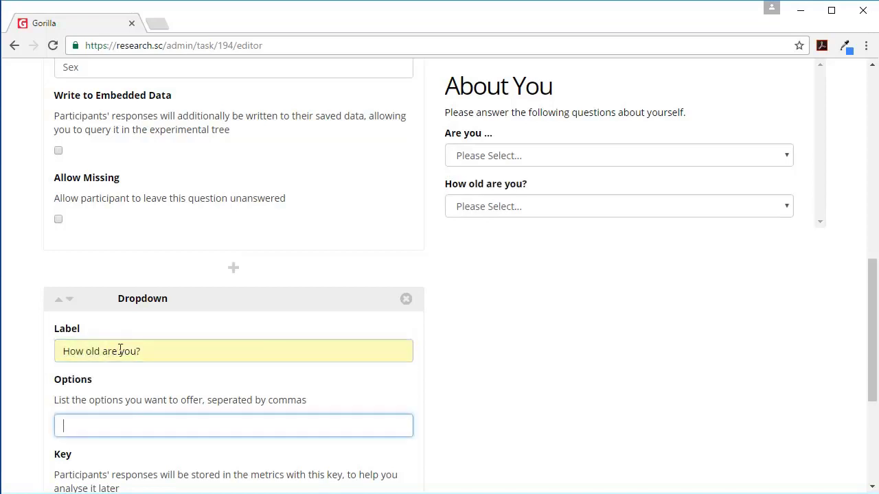
text(18)
key(Down)
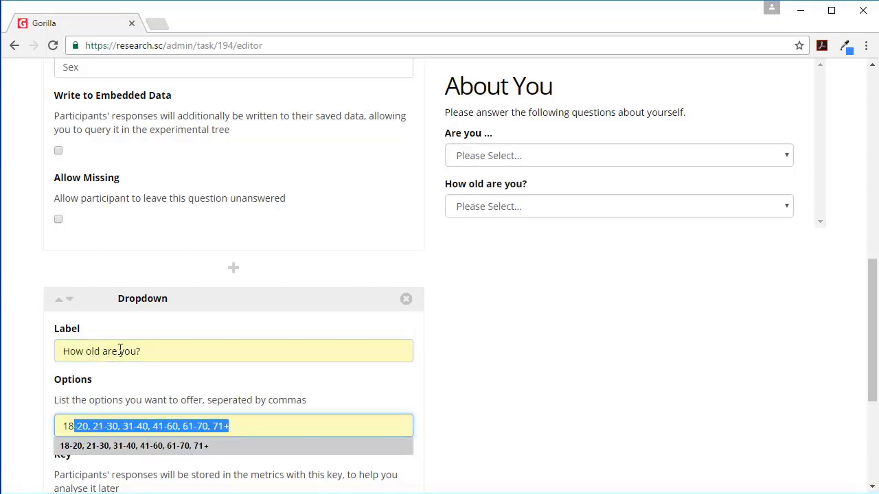
key(Return)
Set the age dropdown's key to Age and check both dropdowns in the live preview
scroll(120, 350, down, 3)
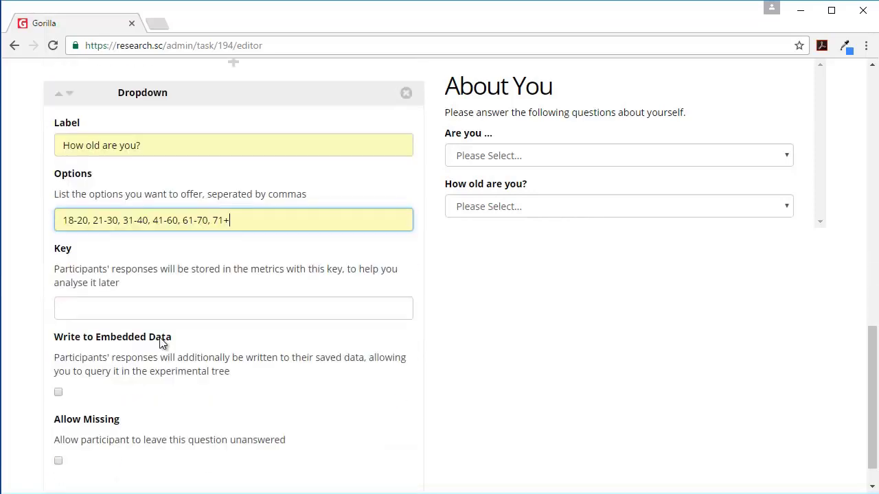
click(99, 303)
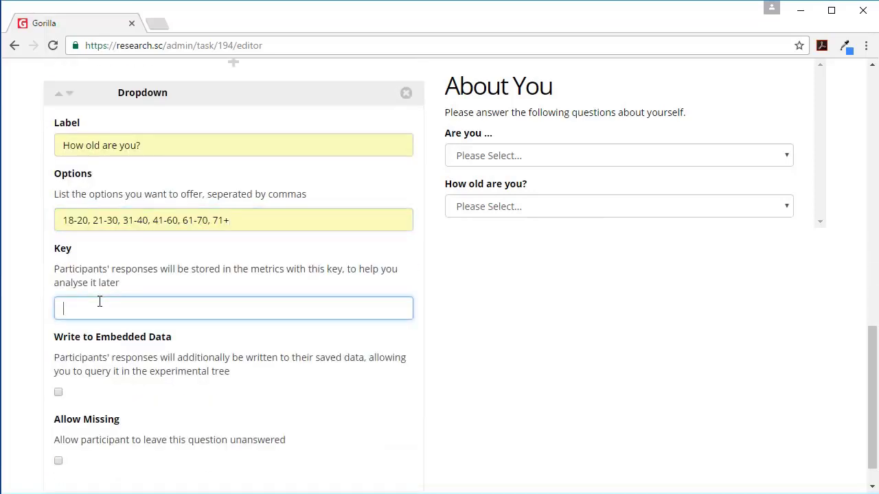
text(Age)
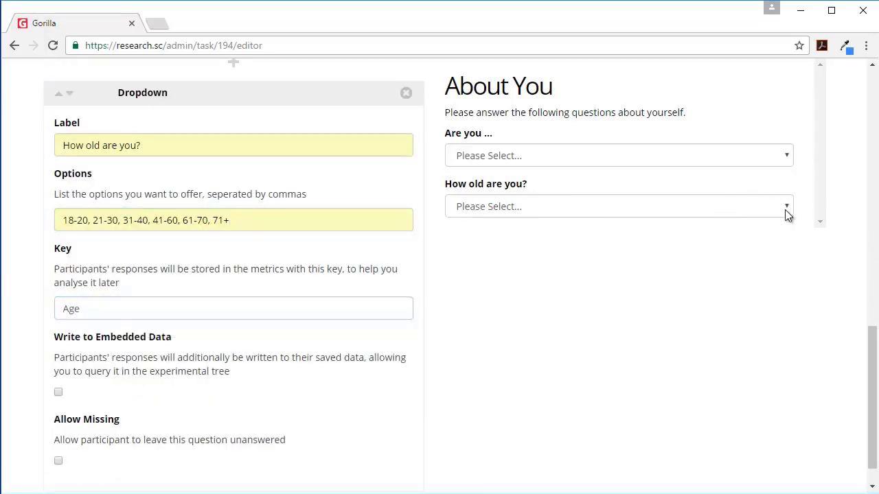
click(786, 208)
click(785, 209)
click(789, 154)
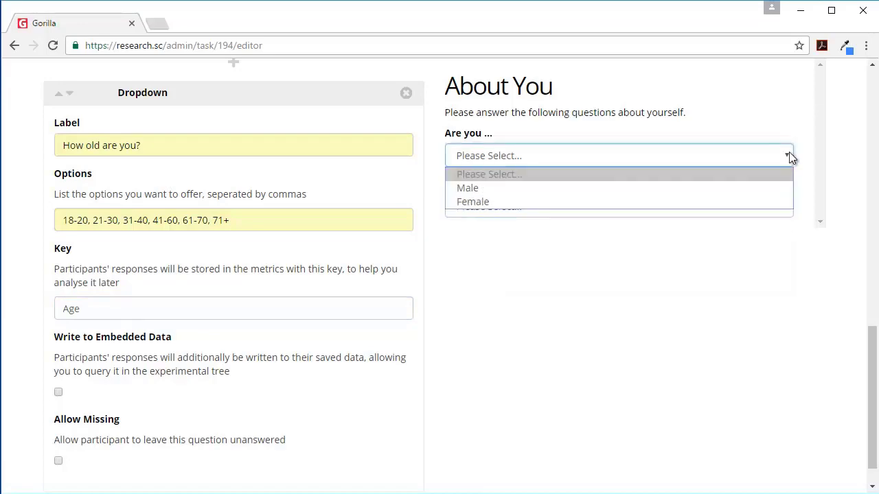
click(789, 154)
scroll(703, 220, up, 5)
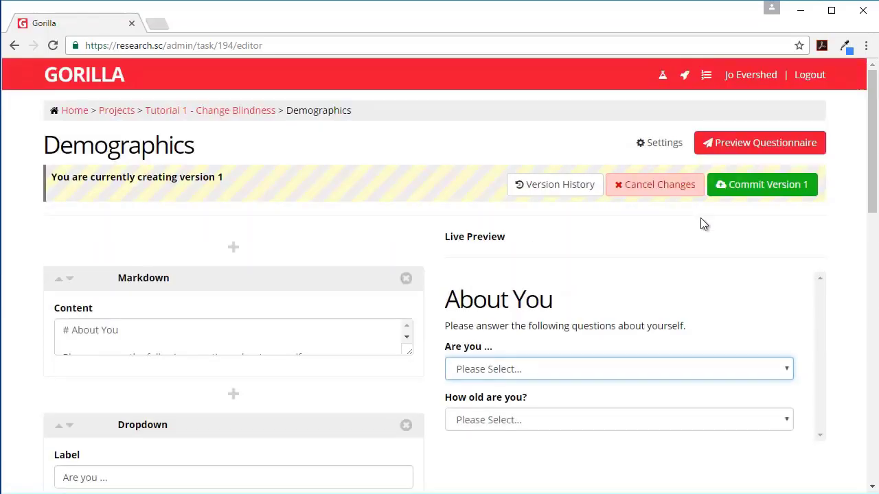
Commit Demographics version 1 described as 'simple demographic including age and sex'
click(722, 183)
click(319, 250)
text(s)
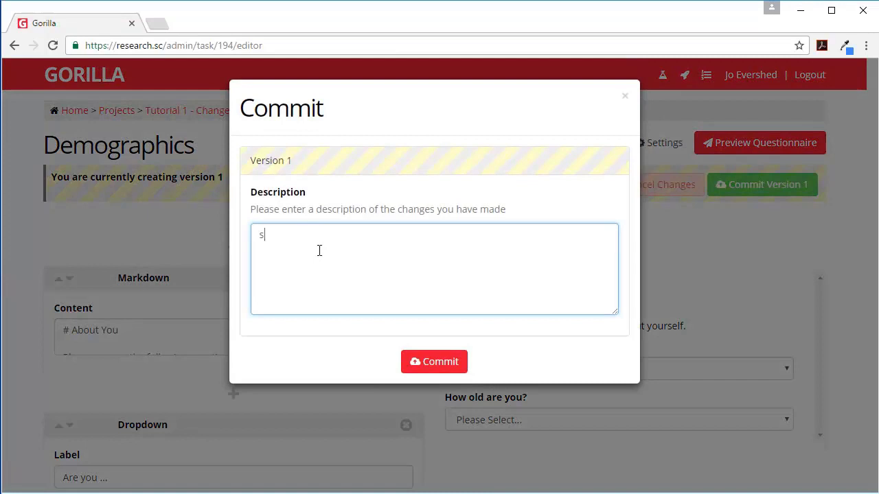
text(imple demographic including age and)
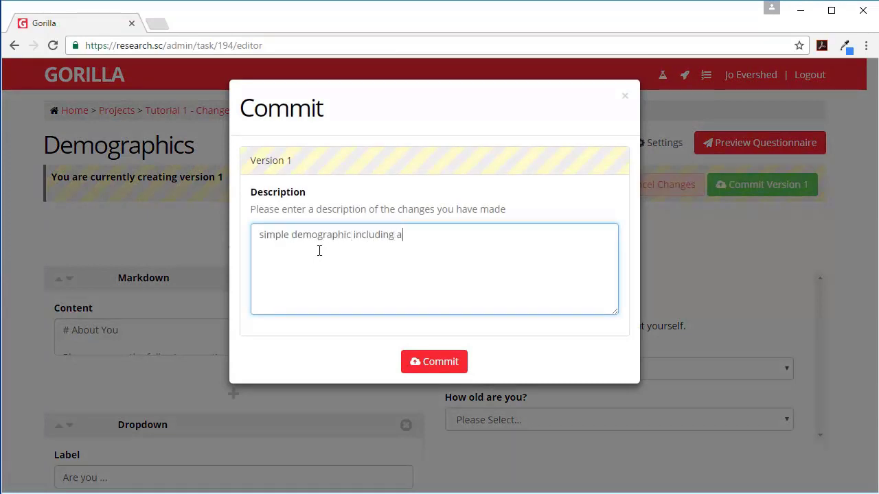
text( an)
key(BackSpace)
key(BackSpace)
text(gen)
key(BackSpace)
key(BackSpace)
key(BackSpace)
text(se)
click(434, 362)
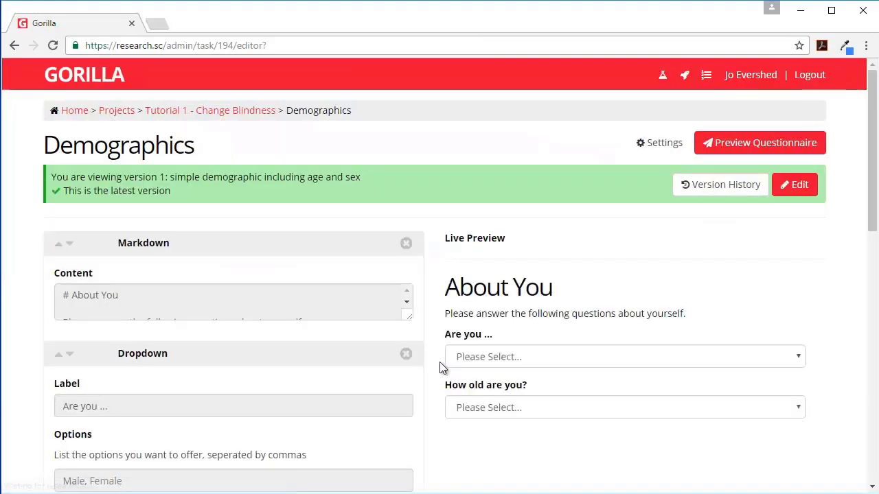
From the Tutorial 1 project, create a from-scratch Task Builder task called 'Change Blindness'
click(241, 110)
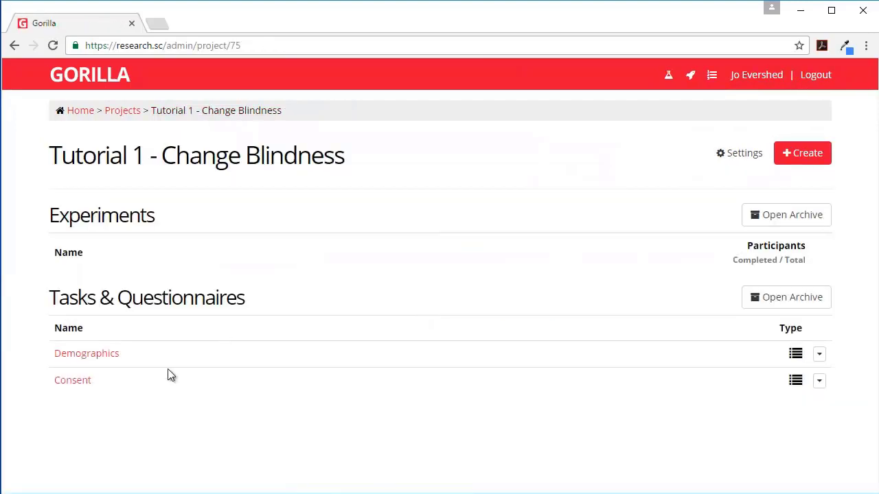
click(790, 164)
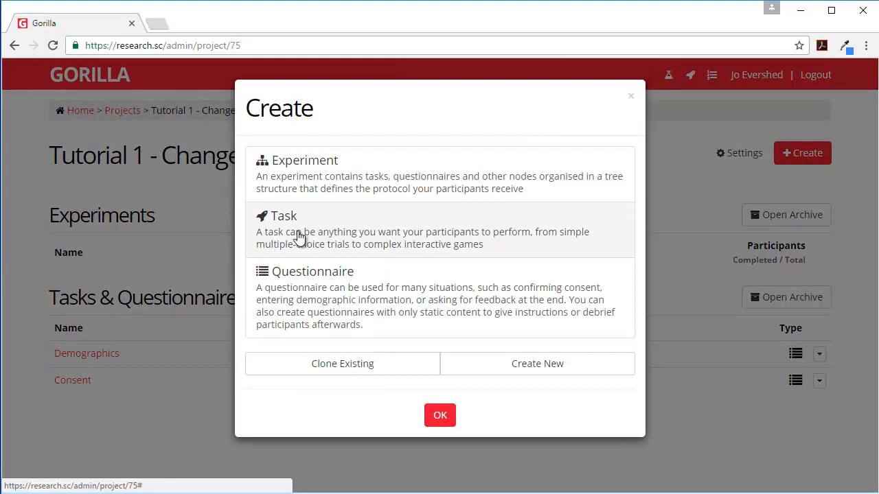
click(299, 237)
click(505, 364)
click(438, 418)
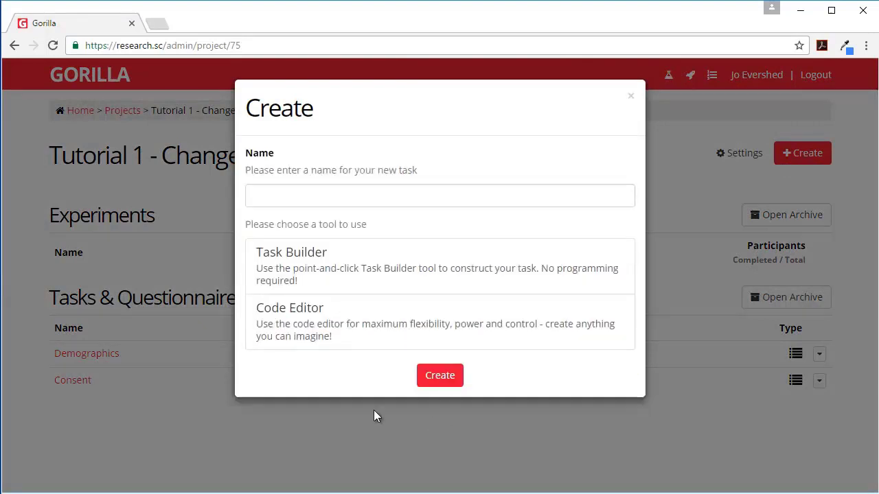
click(313, 270)
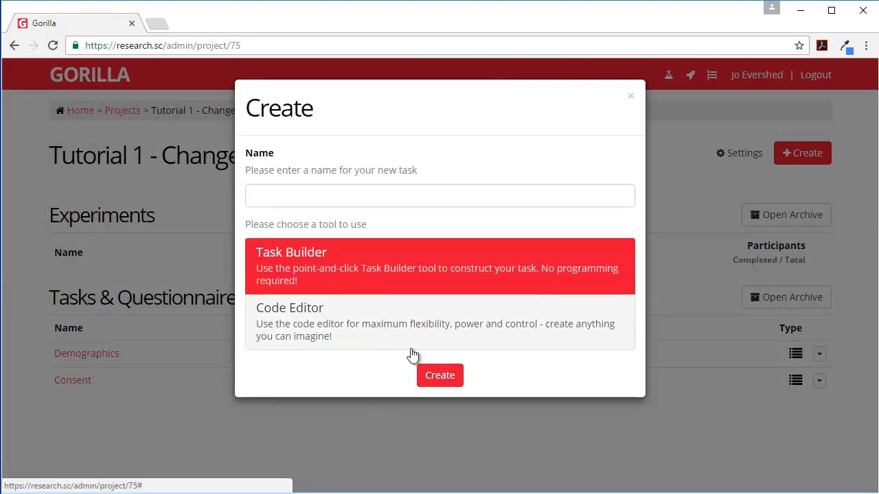
click(274, 198)
text(Change B)
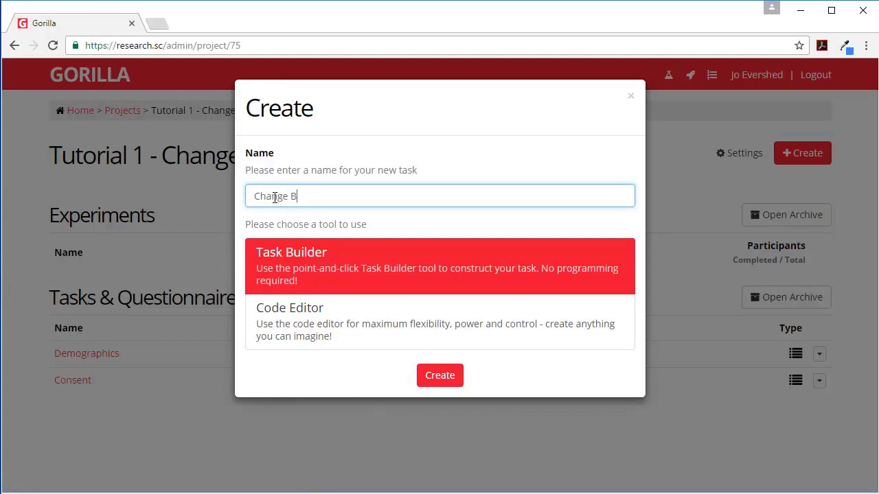
text(lindness)
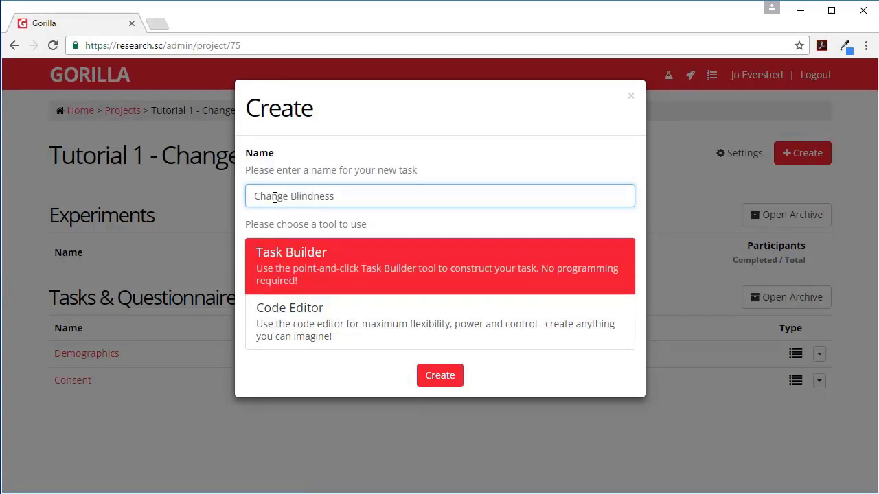
click(437, 381)
Add displays named instructions, trials and debrief to the task structure
click(137, 304)
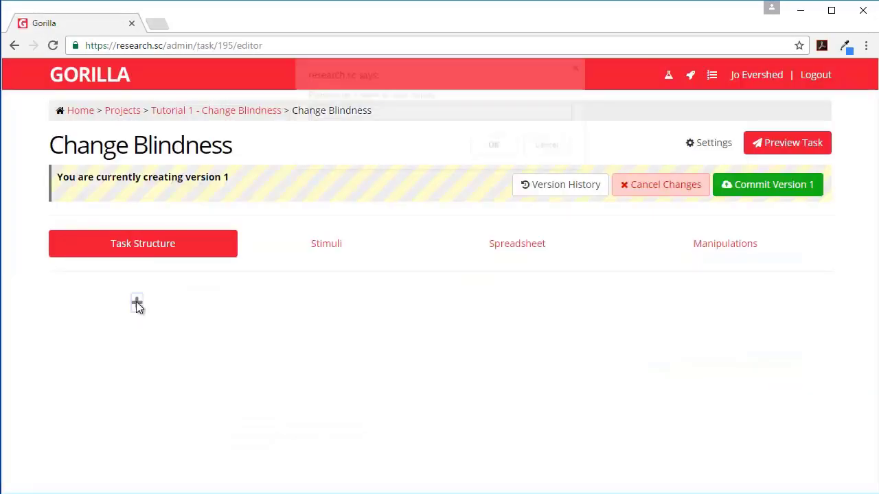
text(insturct)
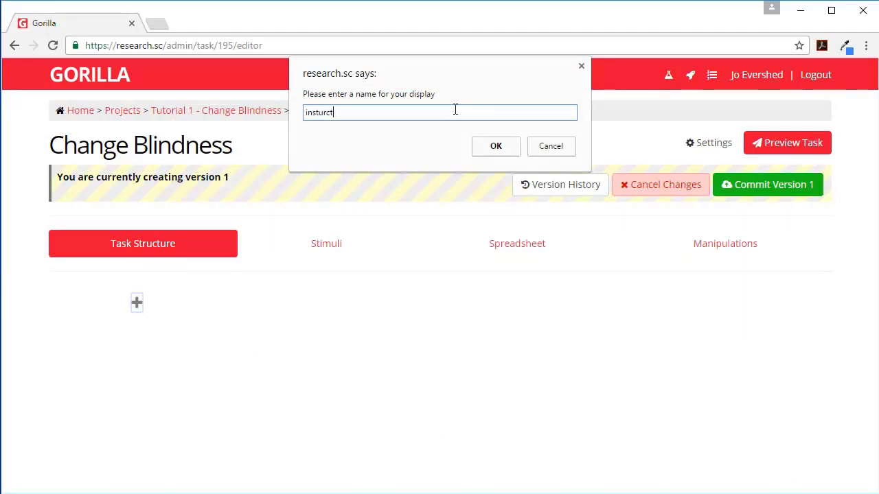
text(ructions)
key(Return)
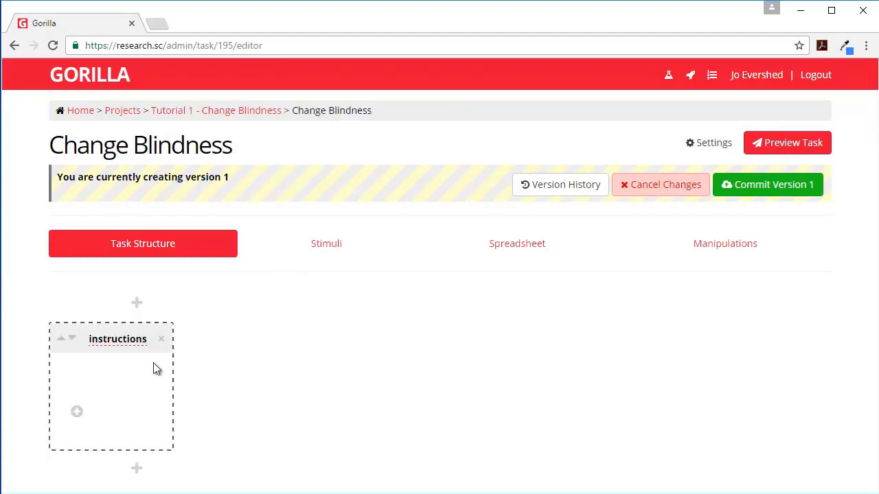
click(137, 469)
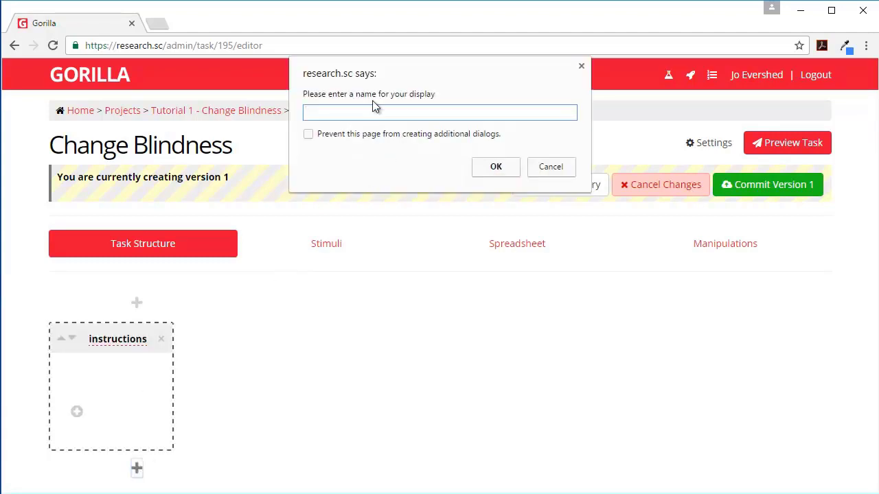
text(trials)
click(494, 167)
scroll(46, 379, down, 2)
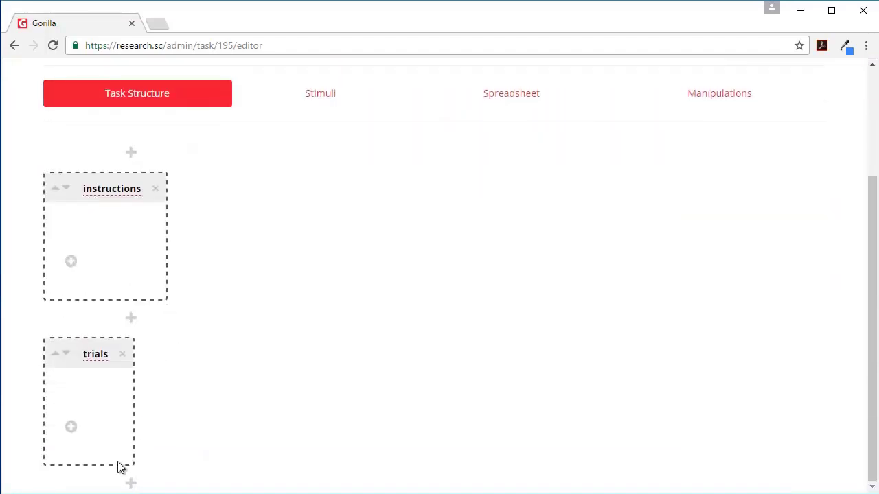
click(130, 482)
text(de)
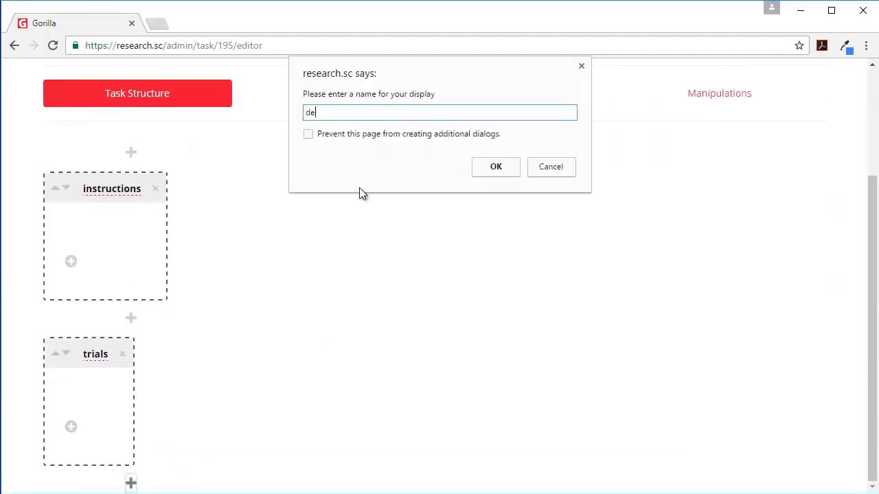
text(brief)
key(Return)
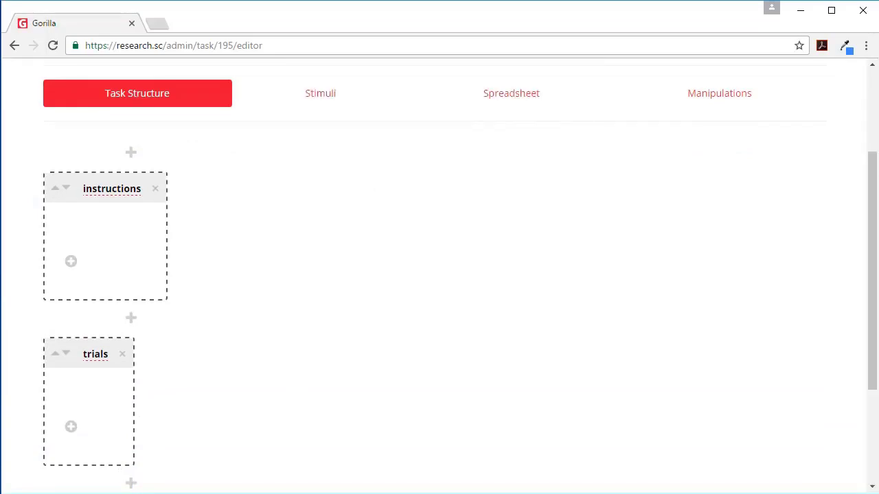
Add a Markdown screen to both the instructions and debrief displays
click(71, 261)
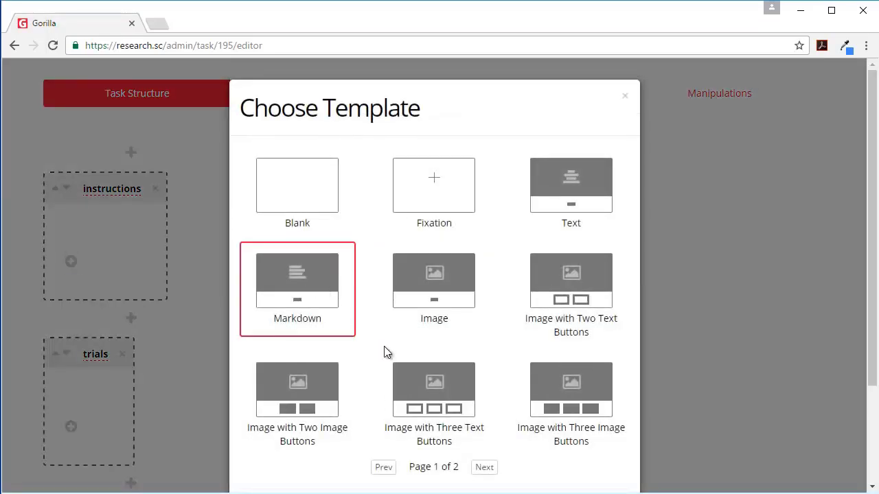
click(313, 270)
click(438, 447)
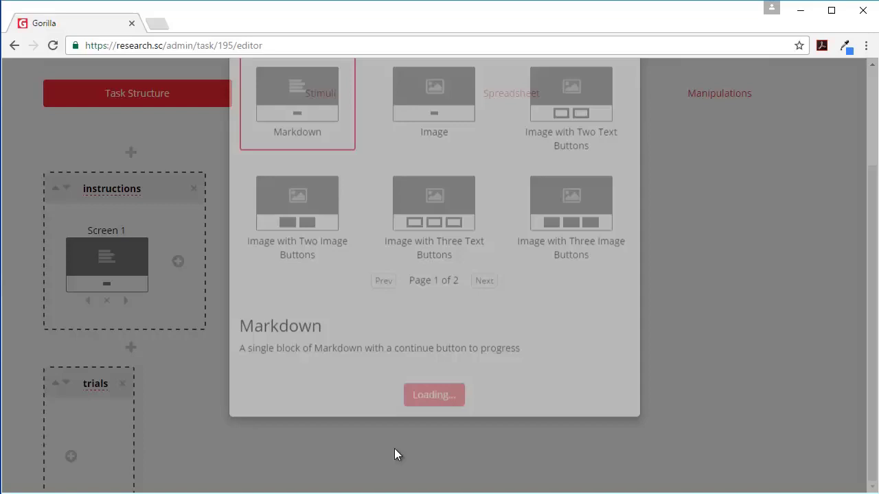
scroll(182, 412, down, 3)
click(70, 427)
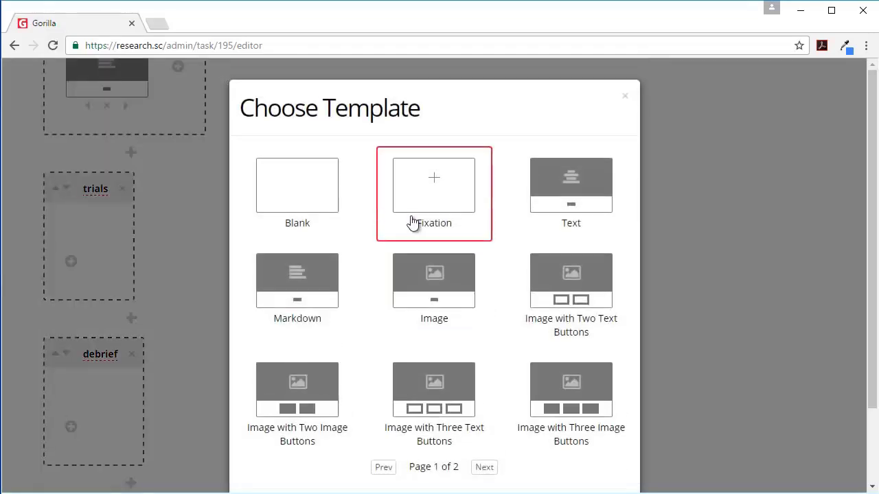
click(302, 288)
click(433, 450)
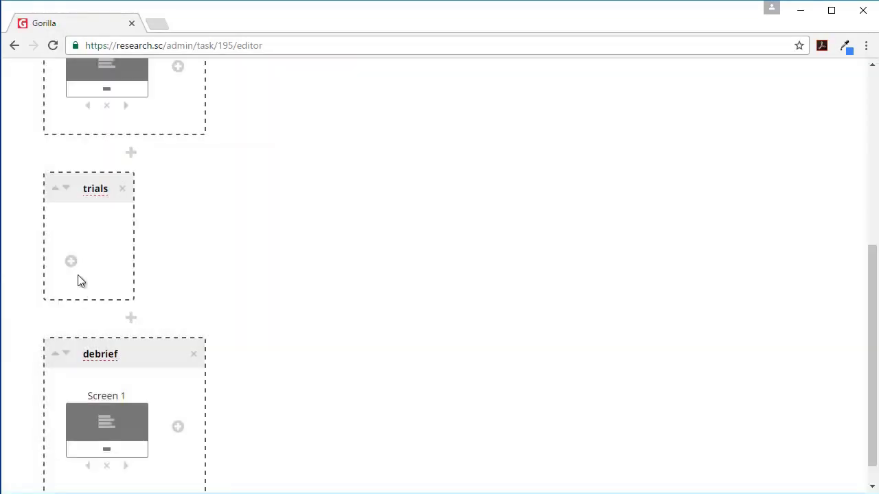
Give the trials display a Fixation cross screen and an Image screen, then view Screen 2
click(71, 263)
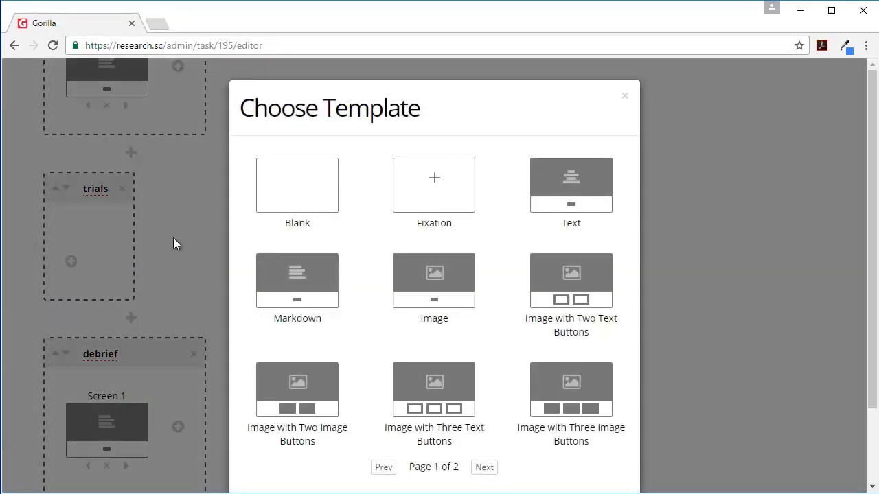
click(438, 208)
click(447, 451)
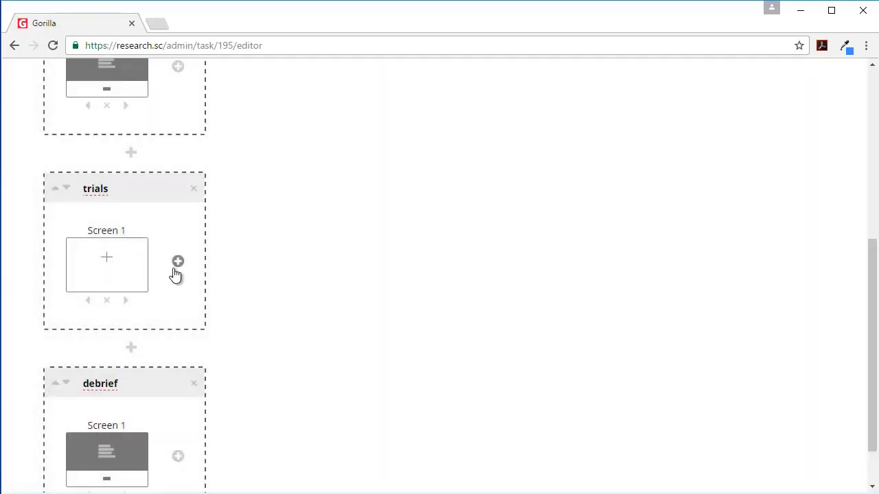
click(178, 262)
click(455, 153)
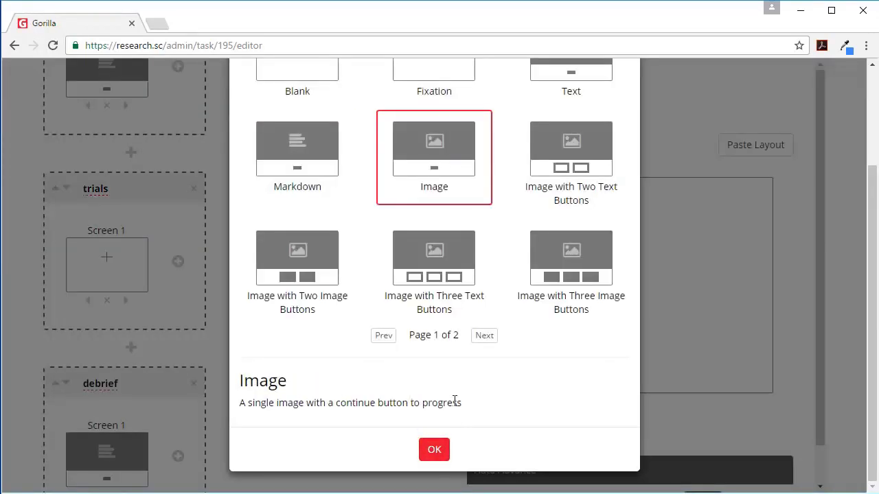
click(440, 450)
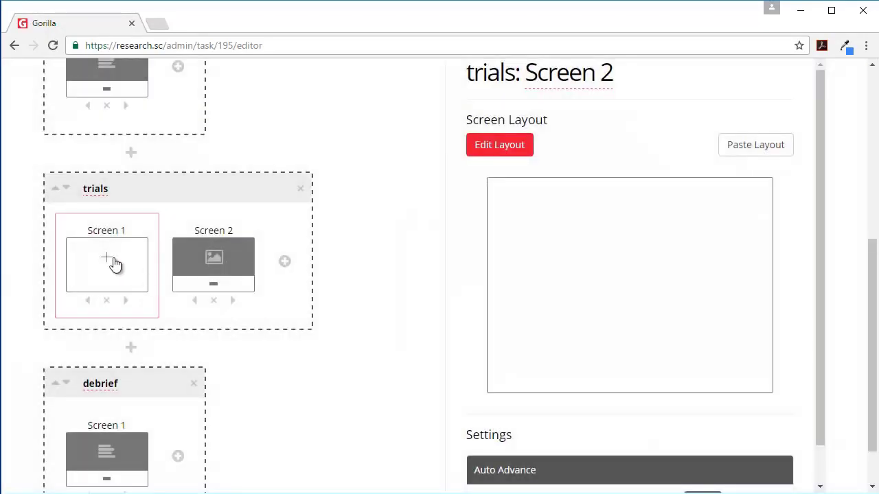
click(219, 263)
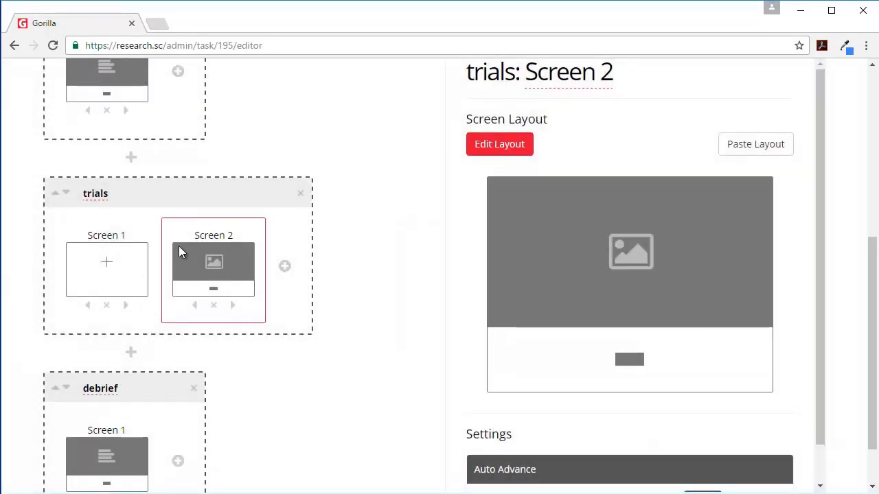
scroll(118, 270, up, 2)
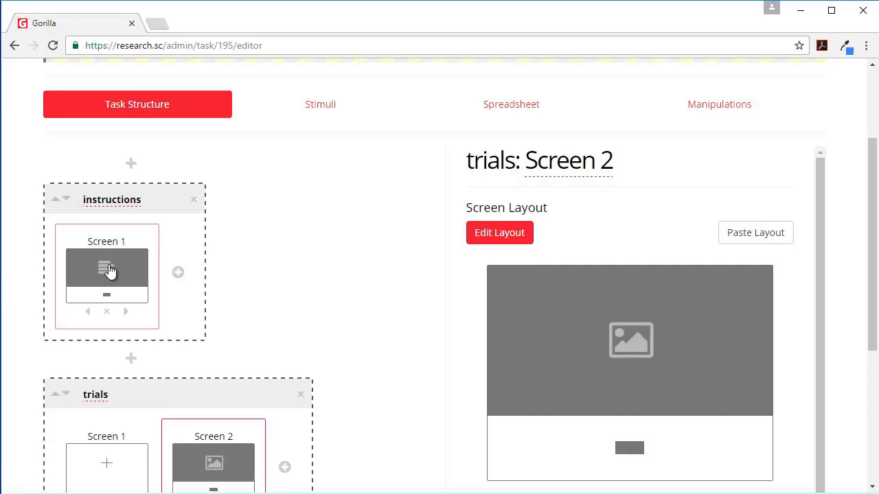
Paste the Change Blindness instructions as static text on the instructions screen
click(110, 272)
scroll(585, 320, up, 1)
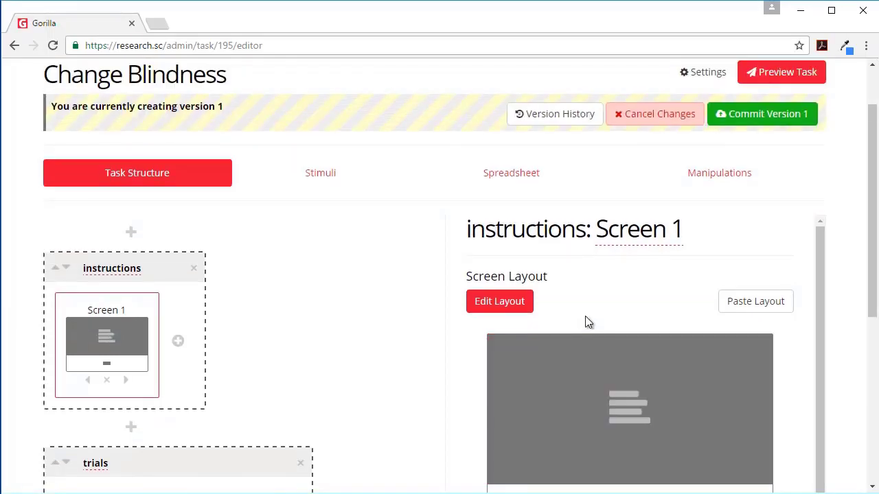
scroll(577, 403, down, 1)
click(607, 347)
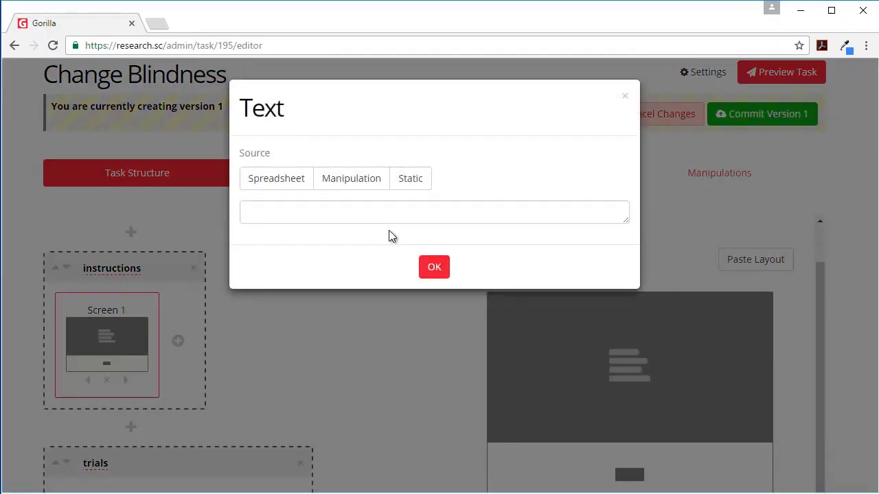
click(415, 182)
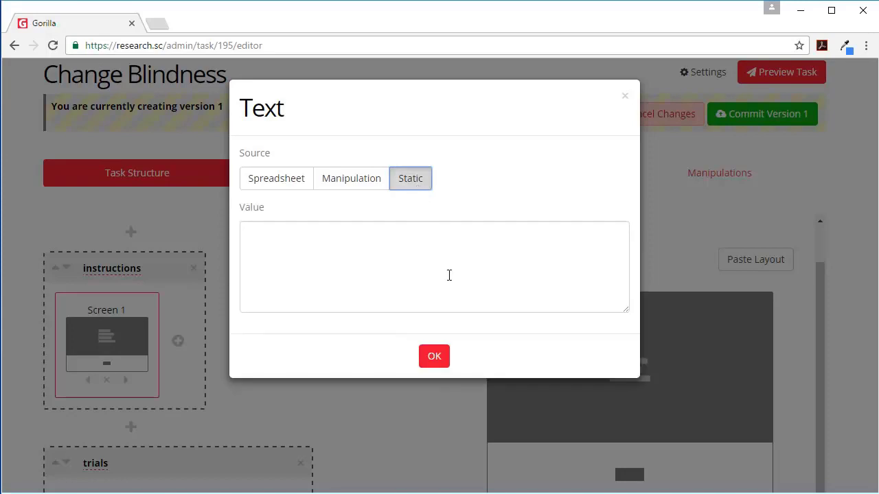
click(308, 246)
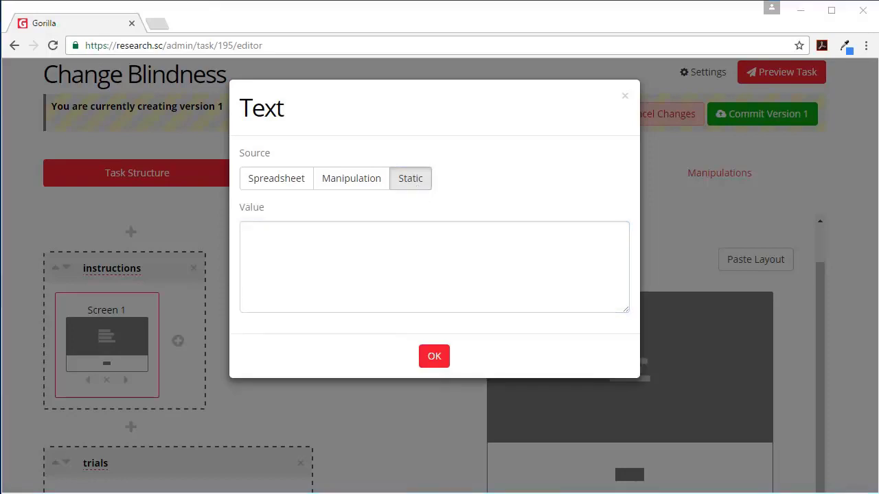
click(367, 251)
key(ctrl+v)
drag(619, 264, 618, 232)
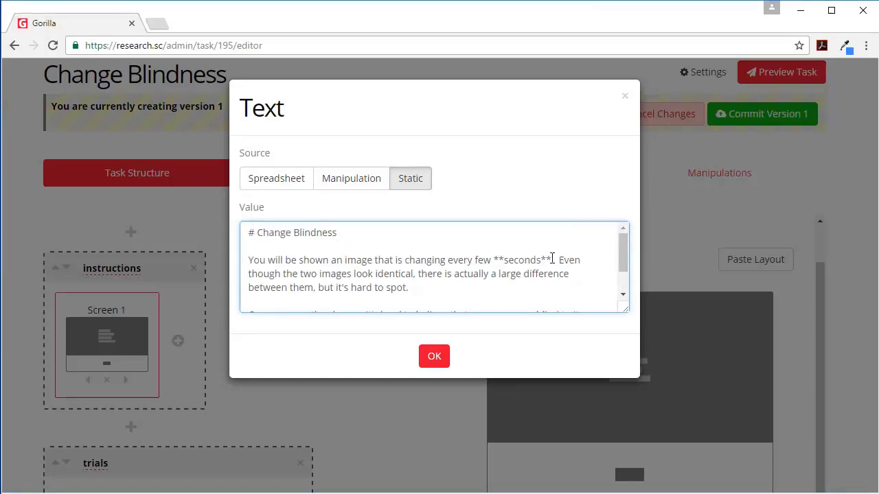
scroll(624, 261, down, 2)
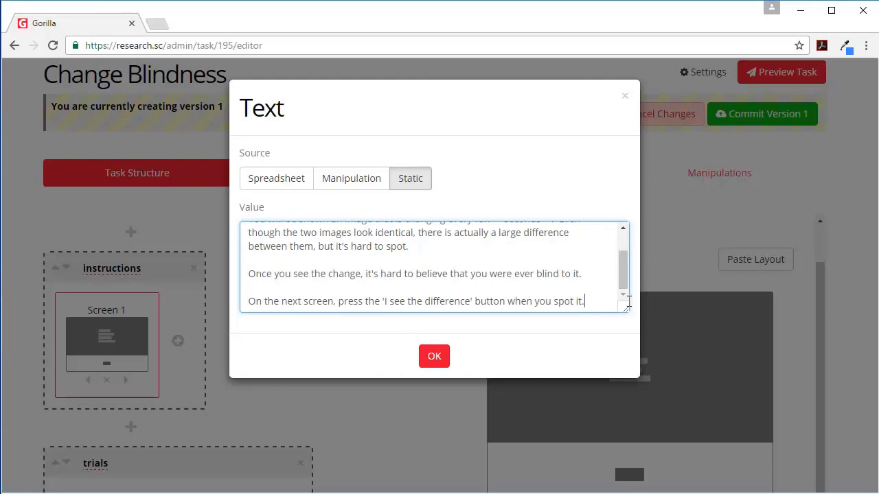
click(435, 356)
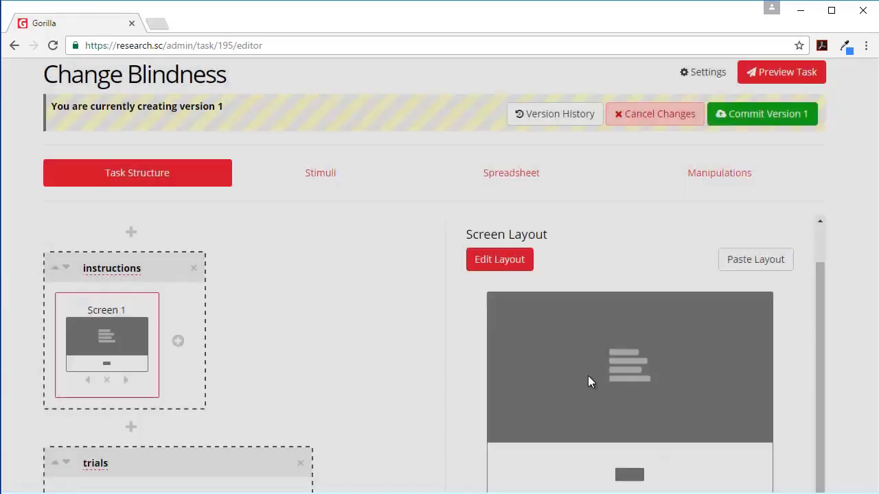
Set the instructions button label to the static text 'I'm ready, let's go!'
scroll(589, 380, down, 3)
click(628, 318)
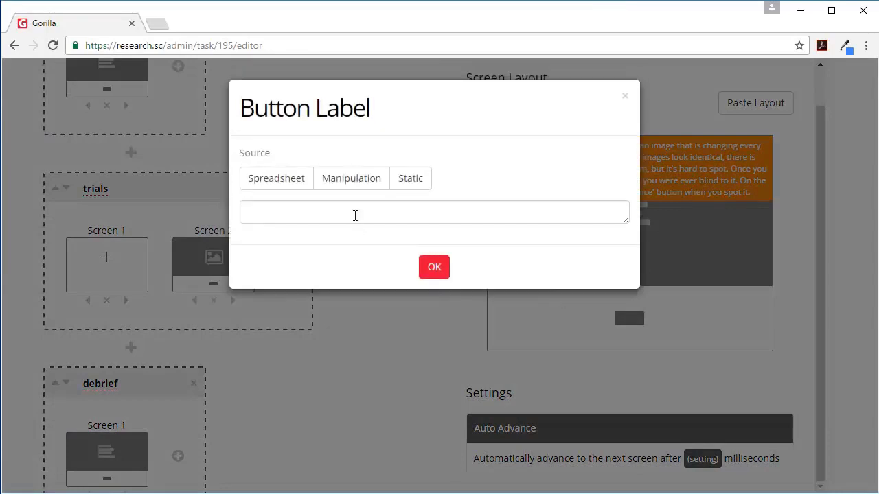
click(400, 179)
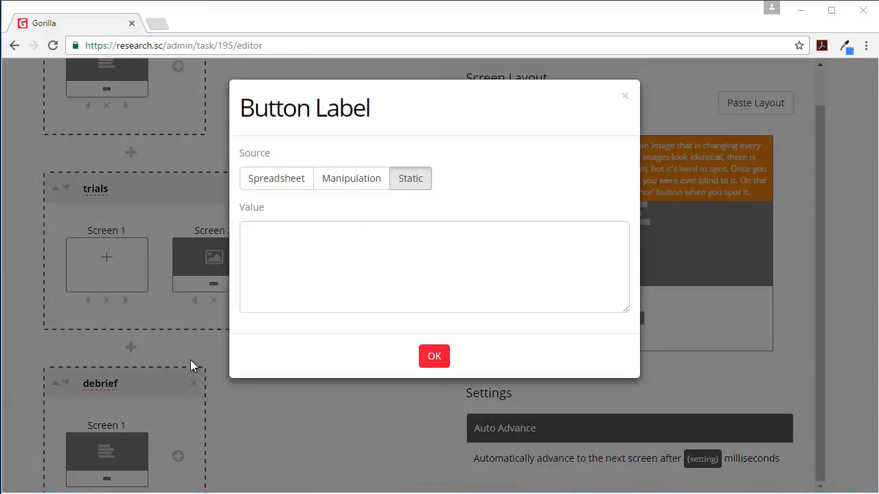
click(408, 265)
text(I'm ready, let's go!)
click(436, 357)
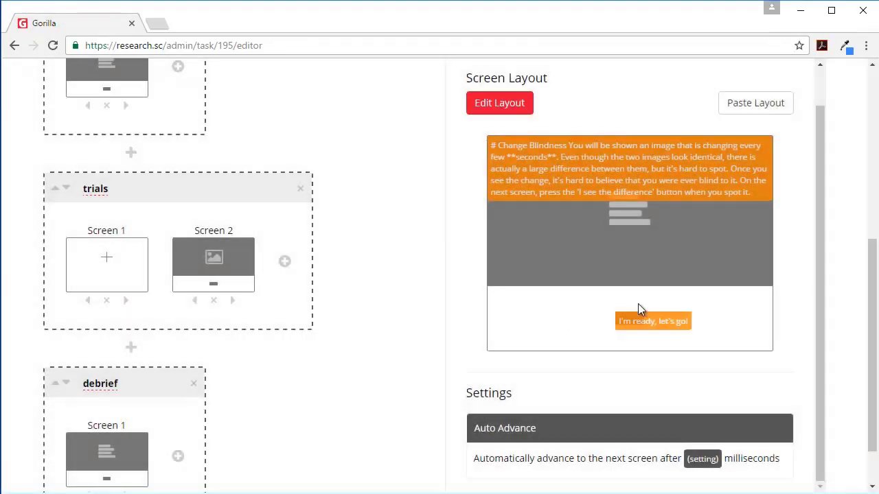
In trials Screen 2's layout, change the image zone's type to Change Blindness
scroll(646, 304, down, 1)
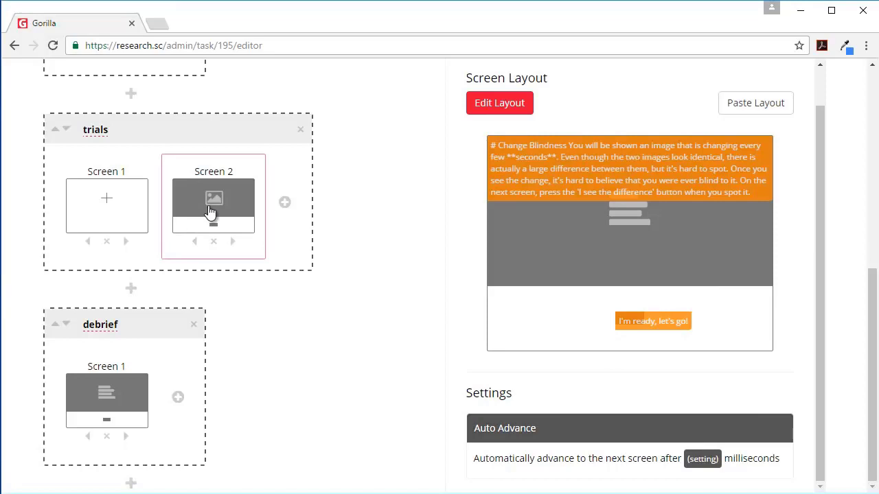
click(210, 213)
click(635, 227)
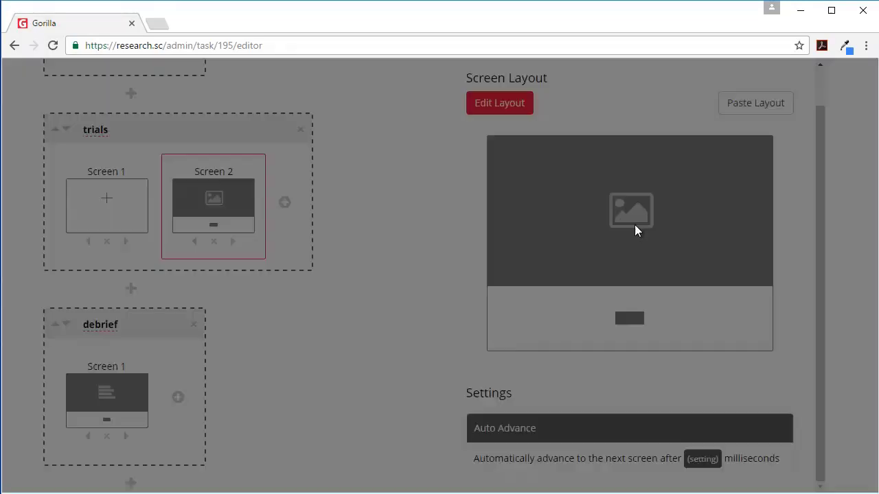
click(623, 95)
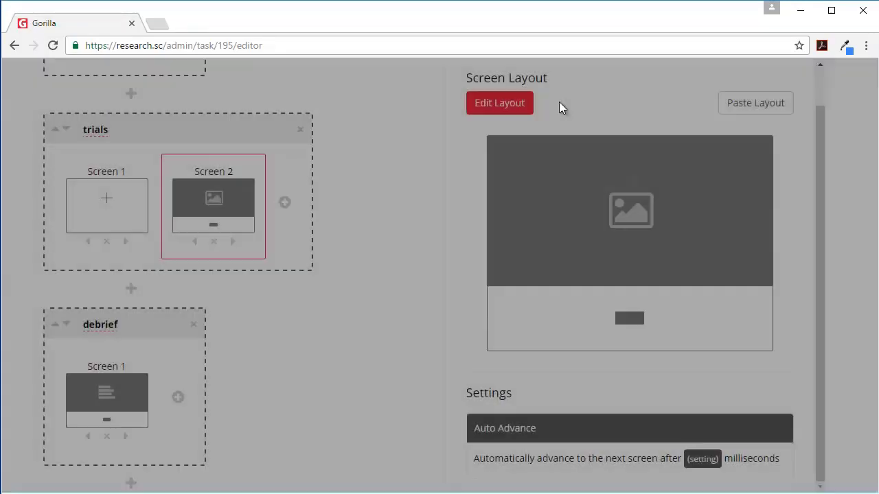
click(497, 106)
click(604, 302)
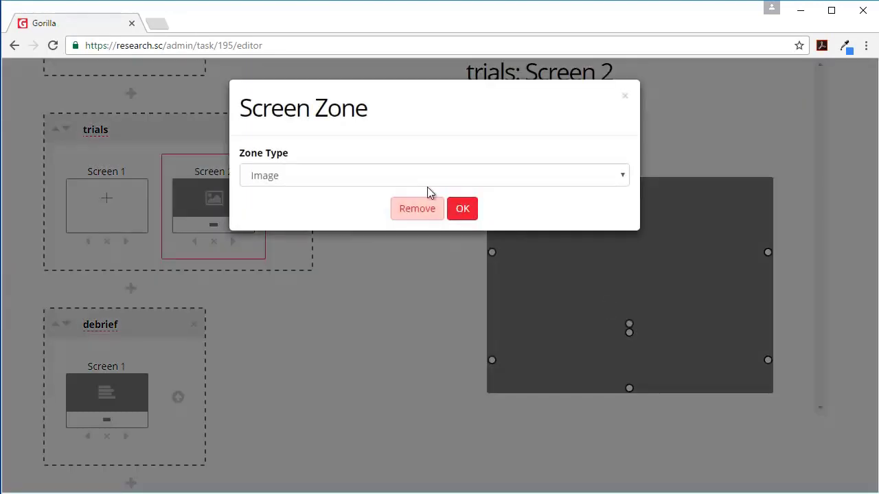
click(402, 176)
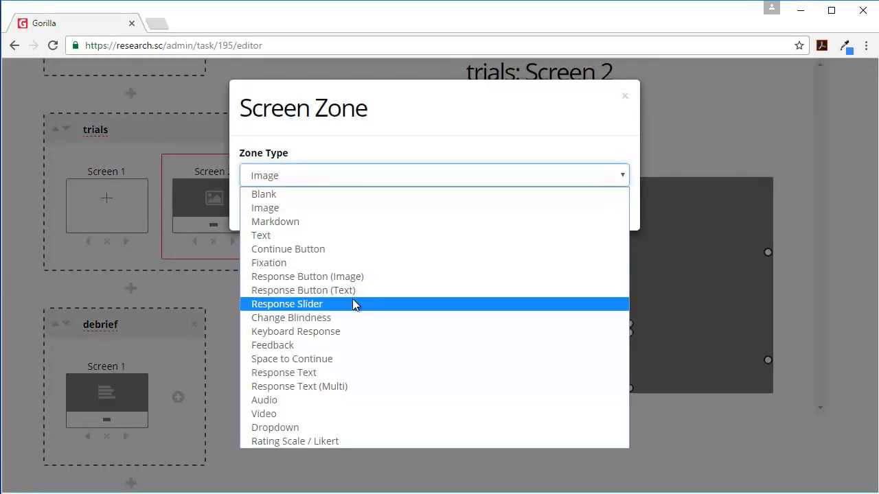
click(350, 317)
click(465, 210)
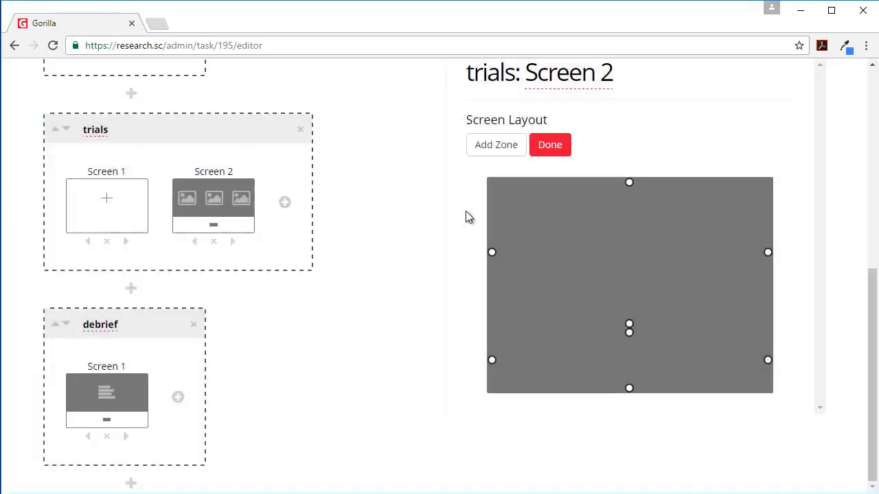
Finish the layout edit and link Image A to spreadsheet column Image1
click(552, 146)
click(544, 276)
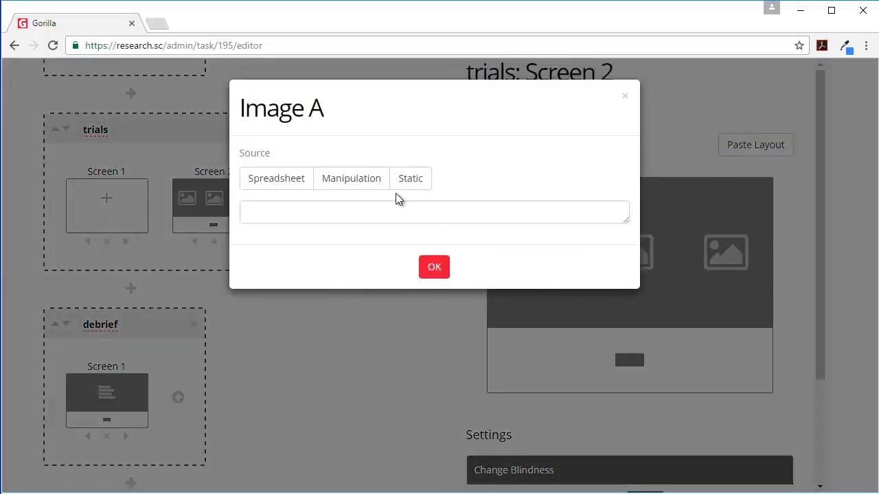
click(294, 179)
click(294, 232)
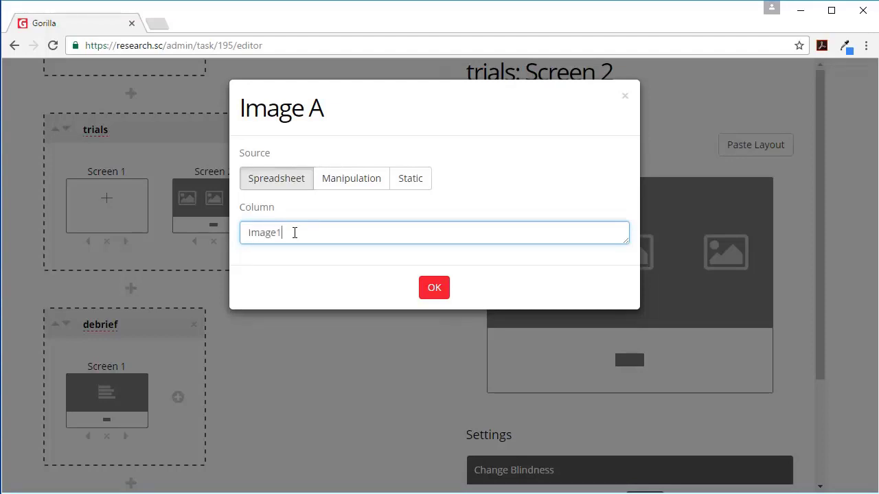
click(434, 287)
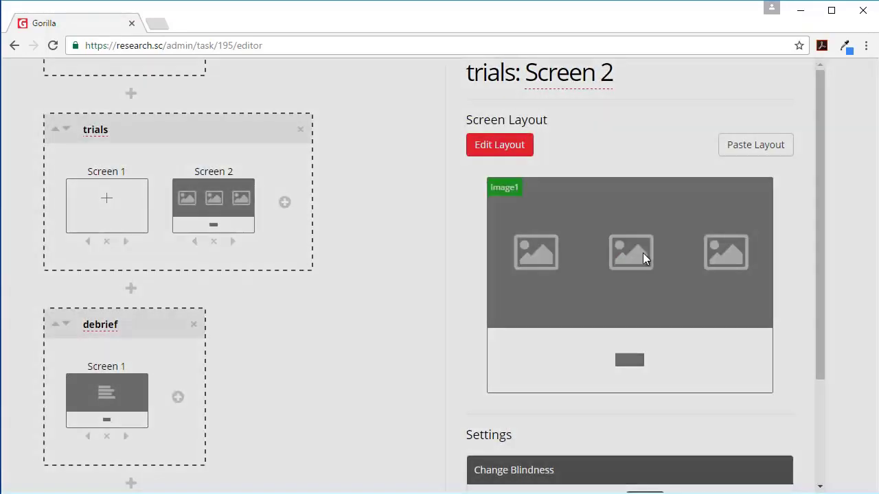
Link the Mask and Image B to spreadsheet columns Mask and Image2
click(643, 254)
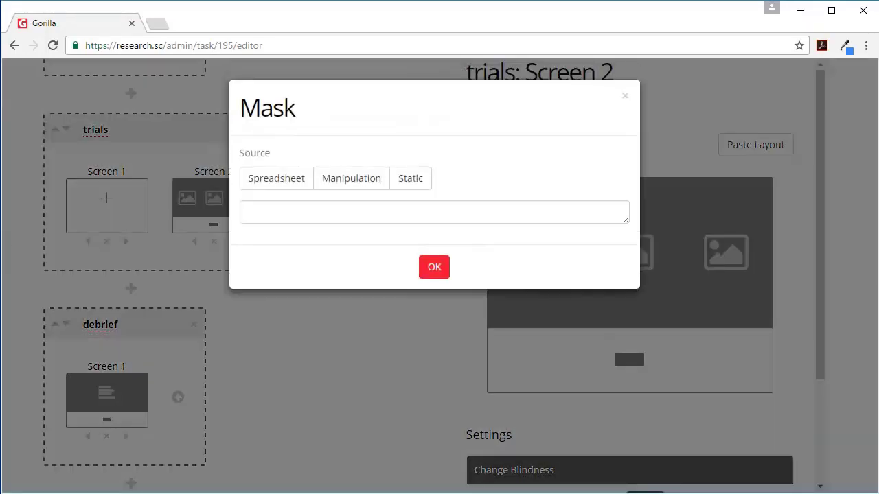
click(276, 179)
click(270, 227)
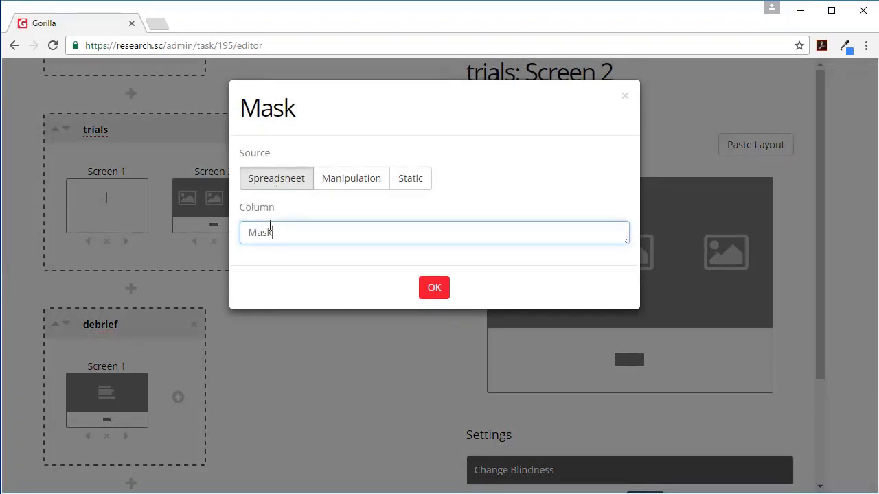
click(434, 287)
click(744, 260)
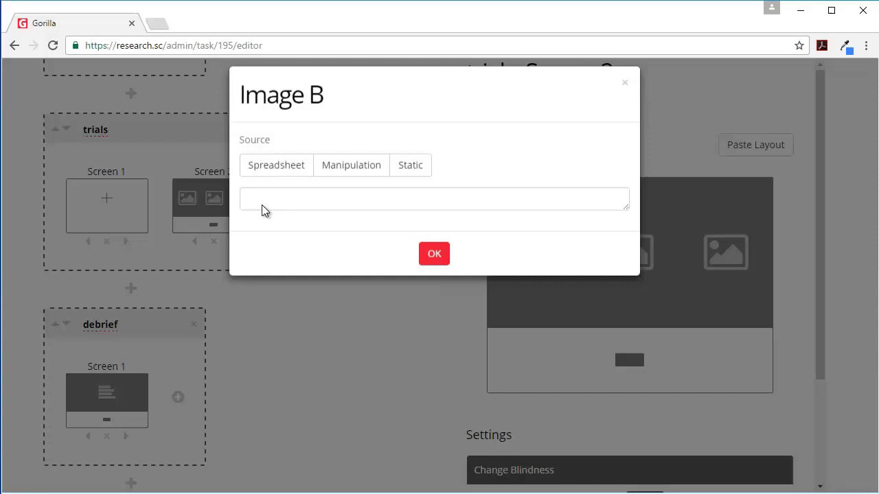
click(266, 214)
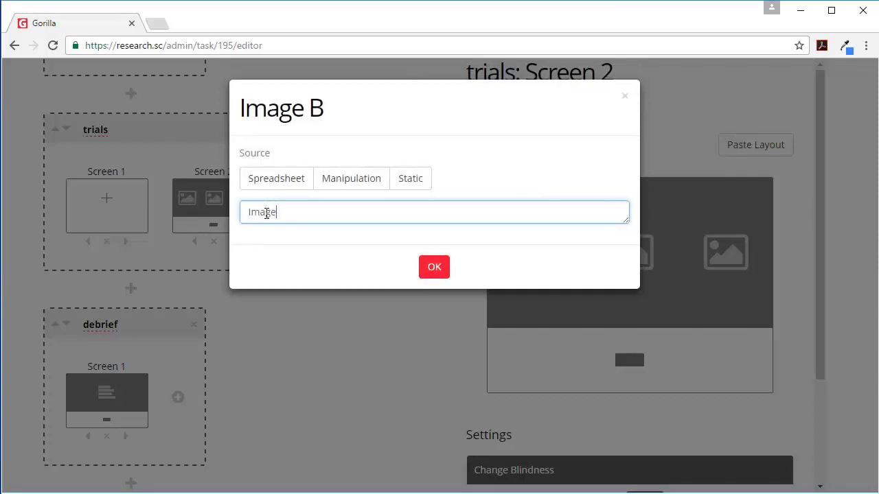
text(Image2)
click(275, 180)
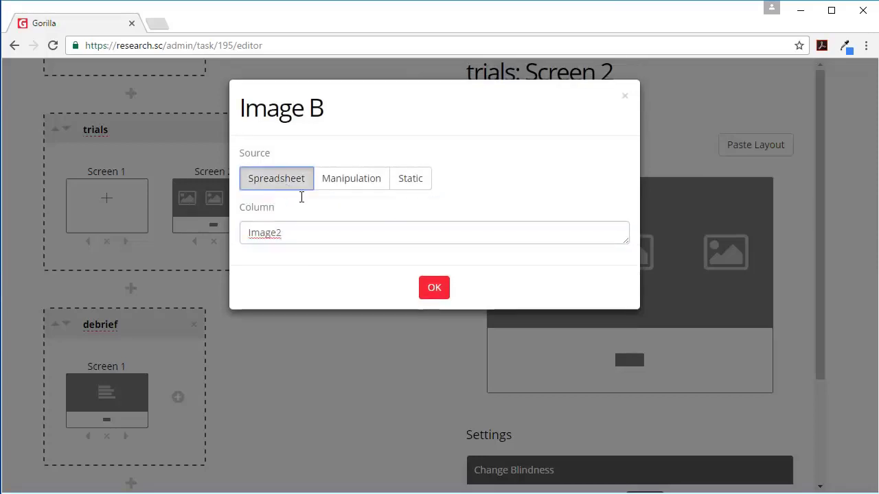
click(434, 289)
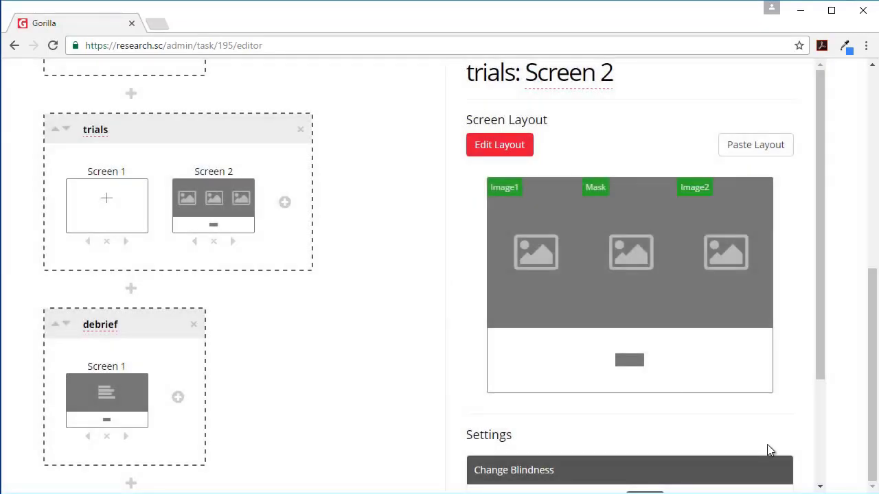
Give trials Screen 2's button the static label 'I see the difference!' without a blank line
click(629, 363)
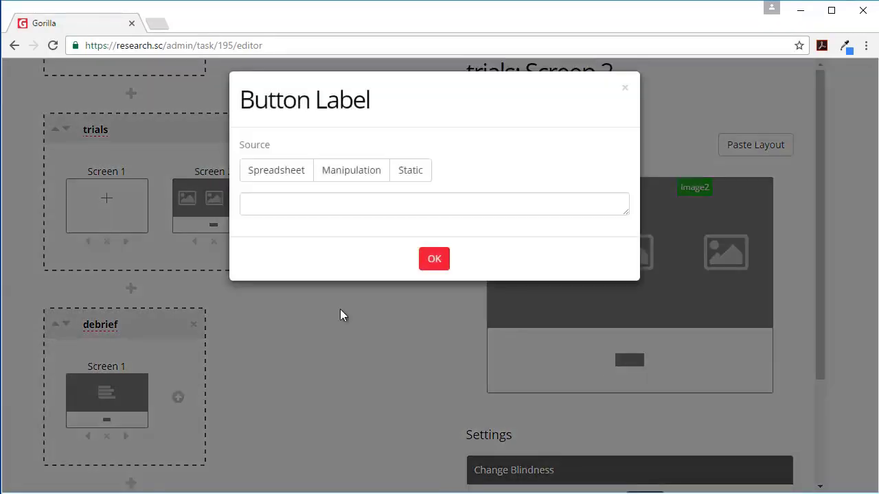
click(412, 181)
click(267, 271)
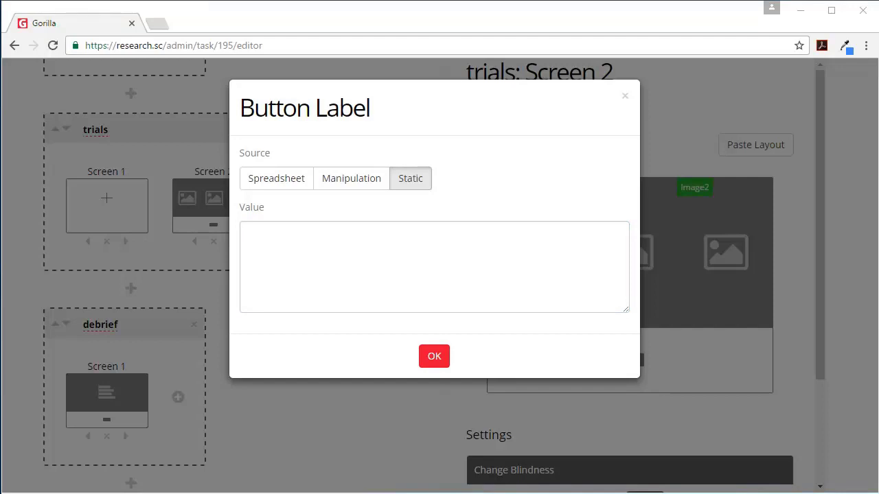
click(370, 261)
text(I see the difference!)
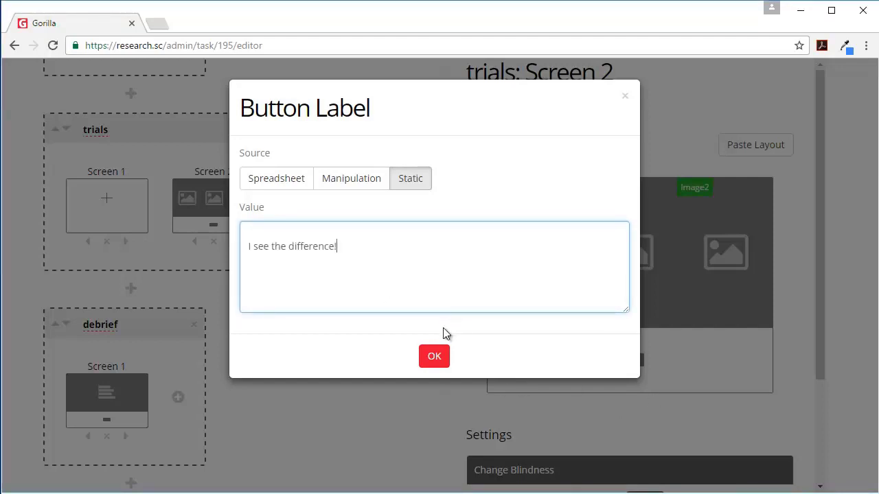
key(Delete)
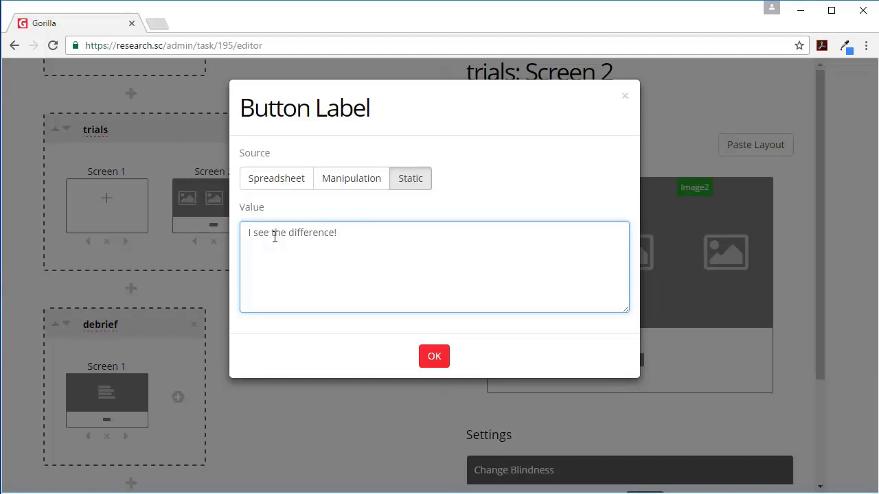
click(433, 357)
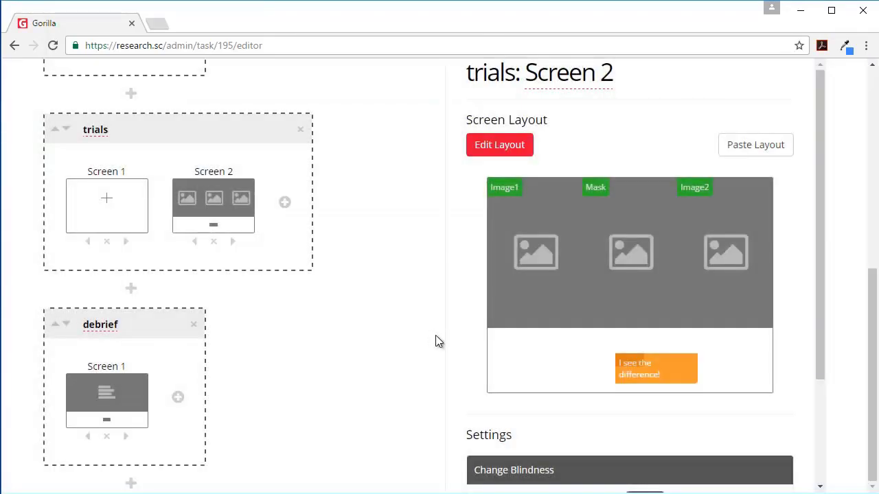
Take the change blindness image time from a manipulation named 'Image Duration'
scroll(450, 364, down, 1)
scroll(454, 374, down, 1)
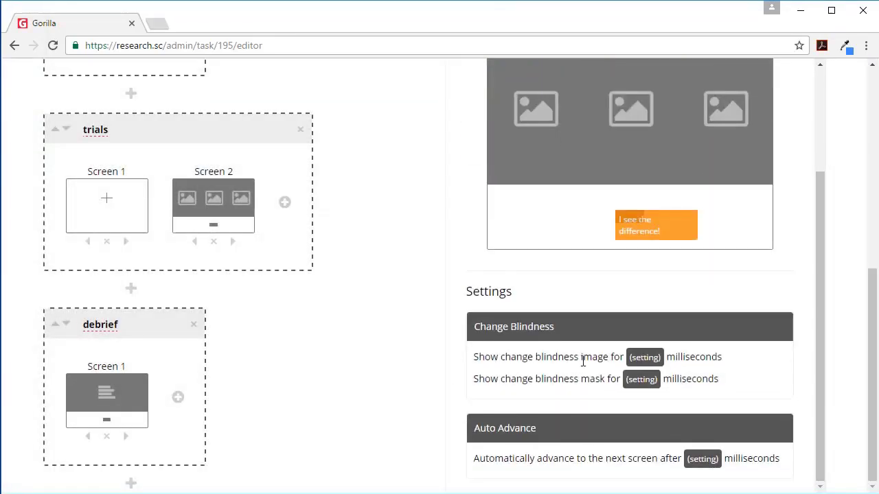
click(633, 358)
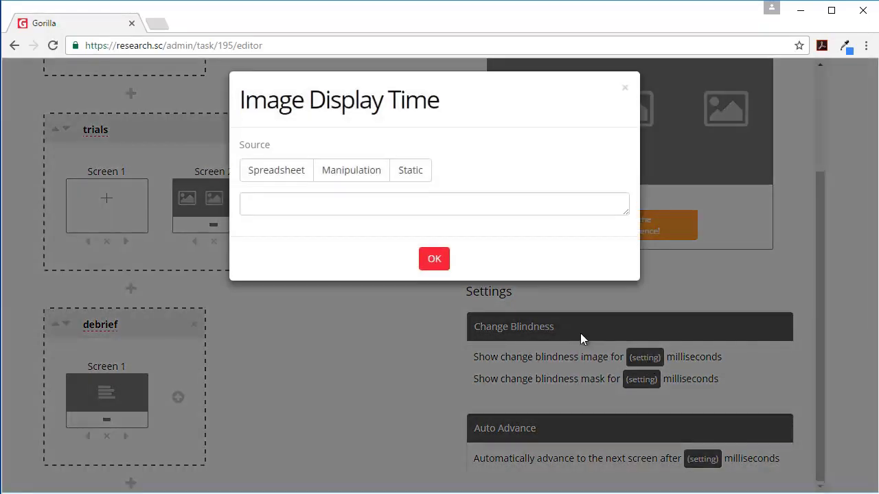
click(369, 185)
click(292, 235)
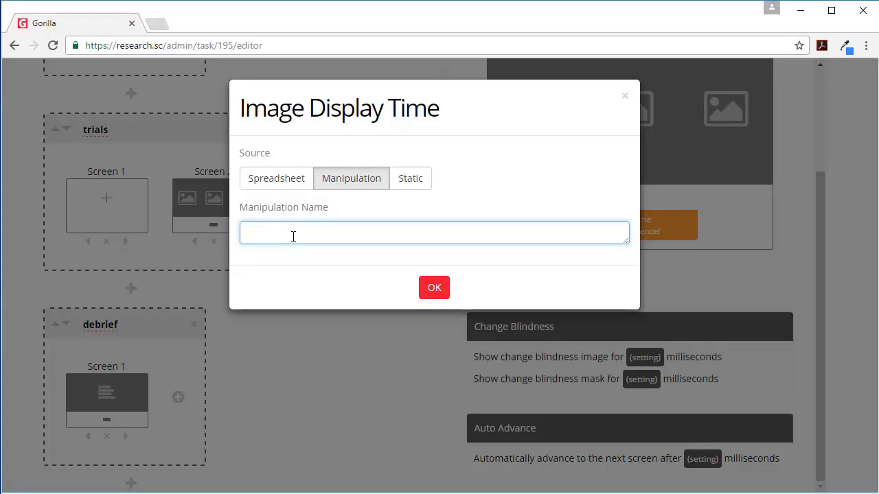
text(Image Duration)
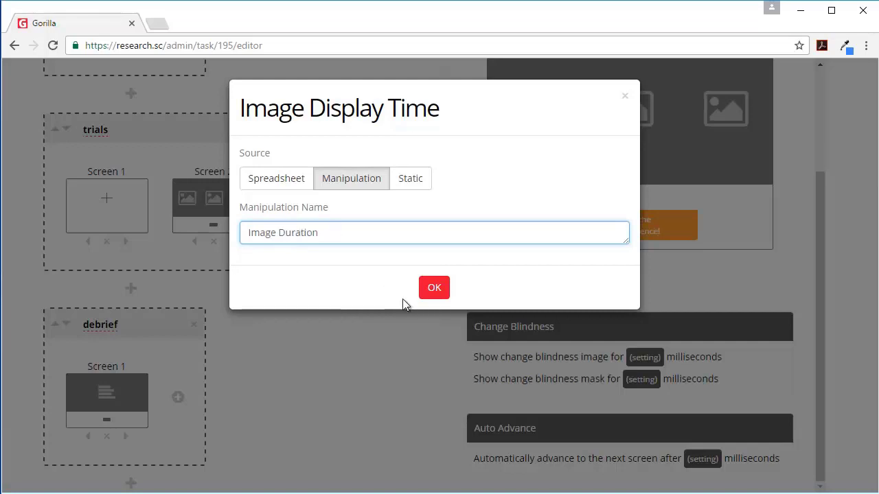
click(433, 289)
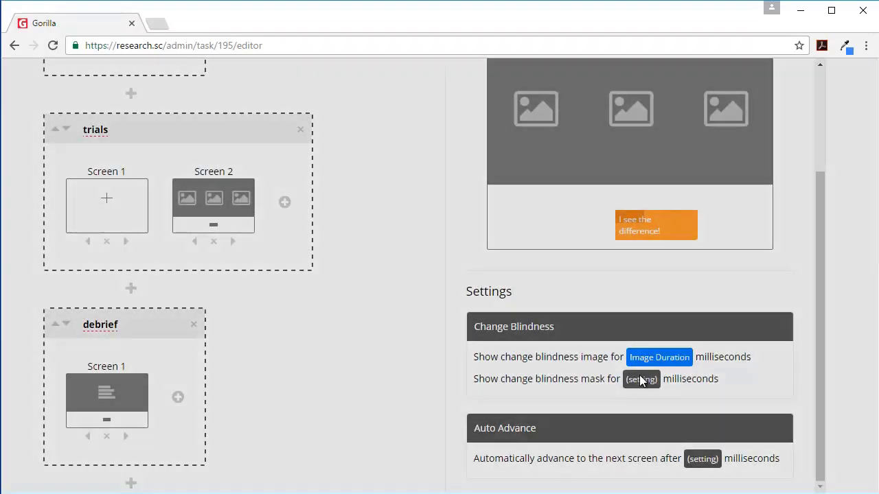
Take the mask time from a manipulation named 'Mask Duration', fixing its spelling
click(641, 380)
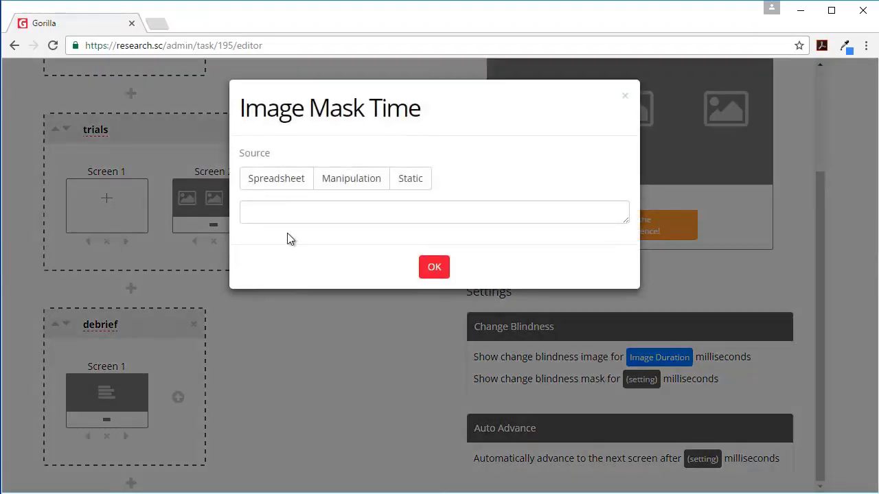
click(277, 206)
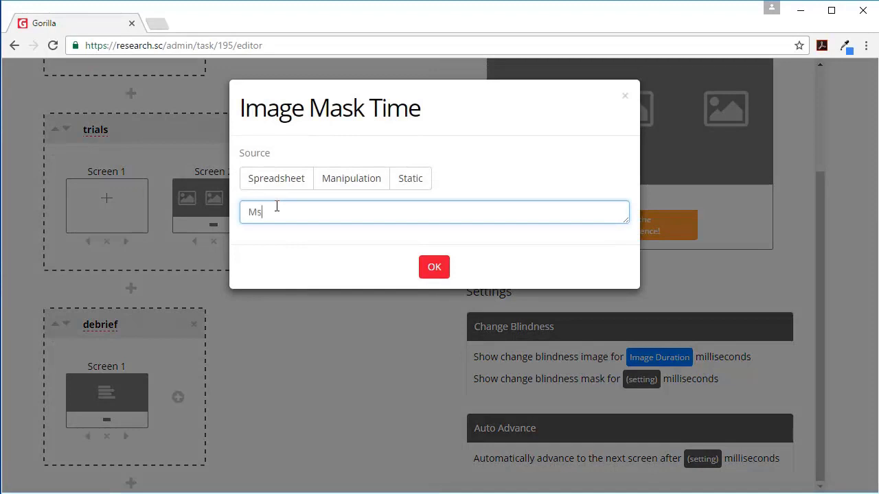
key(Left)
key(Left)
key(Left)
key(Left)
key(Left)
text(a)
click(336, 186)
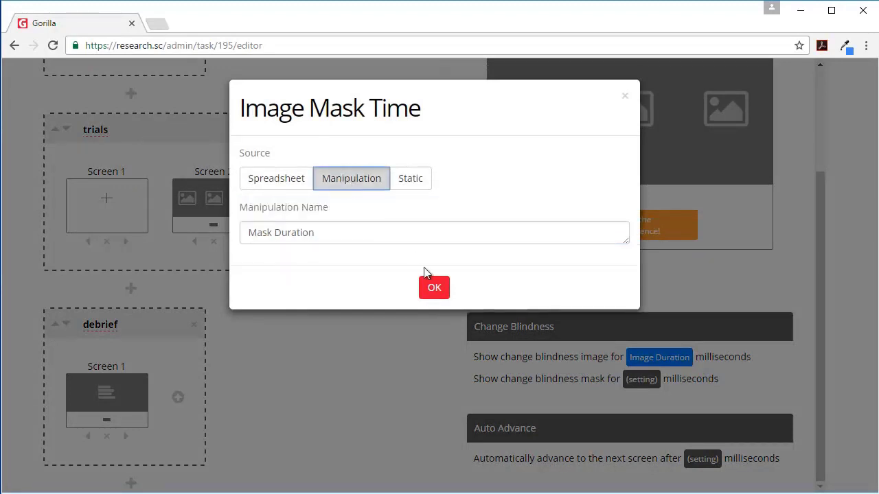
click(435, 289)
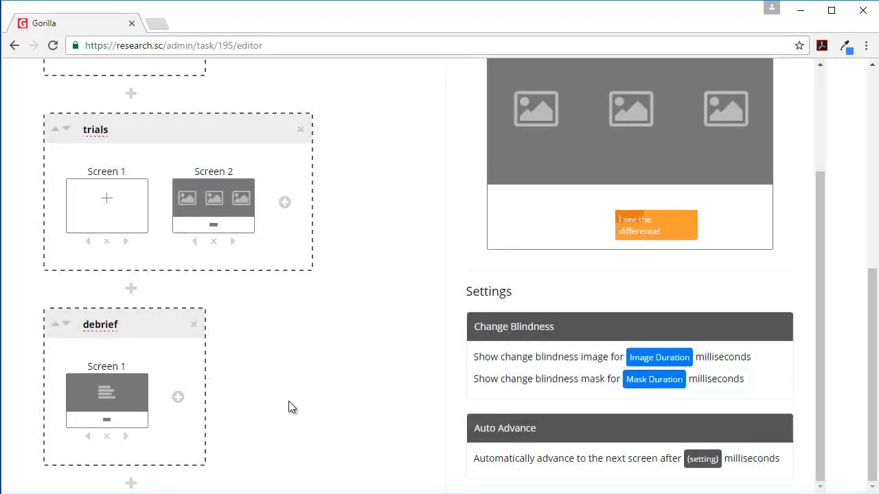
On the trials fixation screen, set static display time 500 ms and pause time 100 ms
click(100, 214)
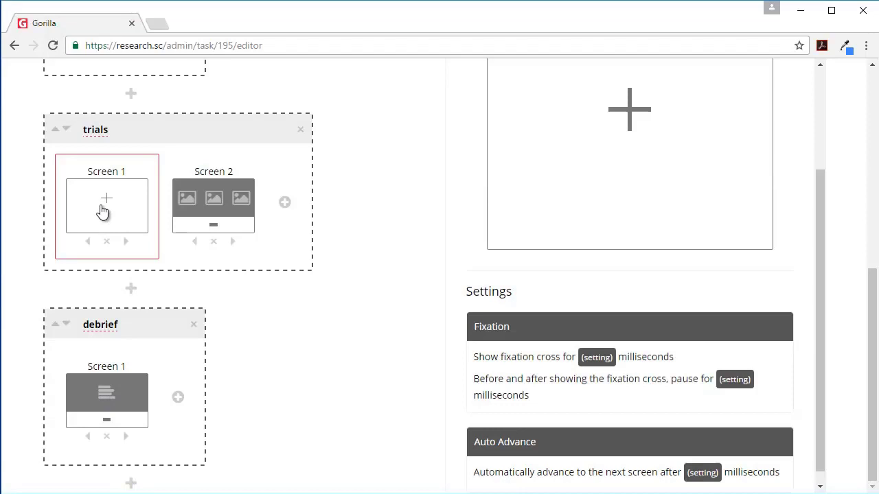
click(585, 360)
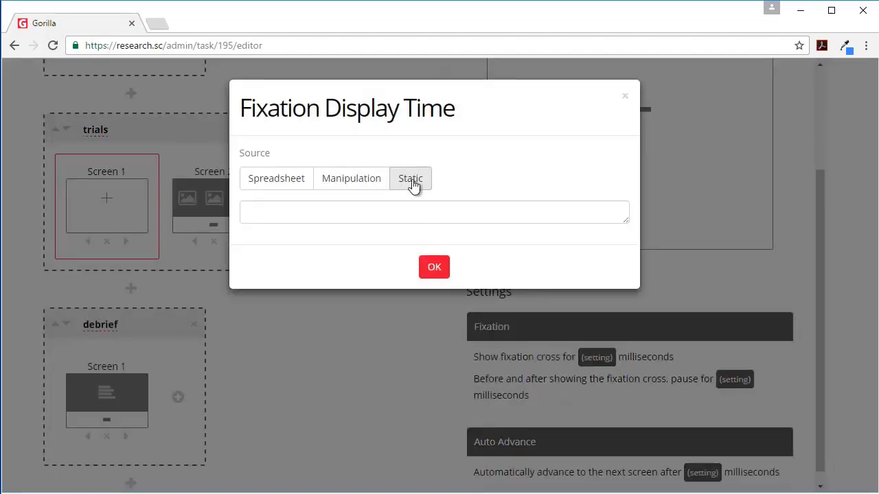
click(411, 180)
click(365, 239)
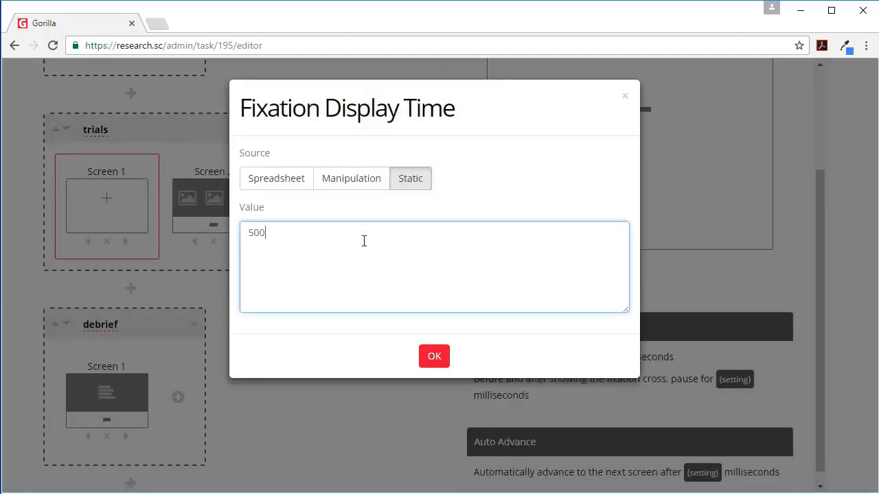
click(434, 357)
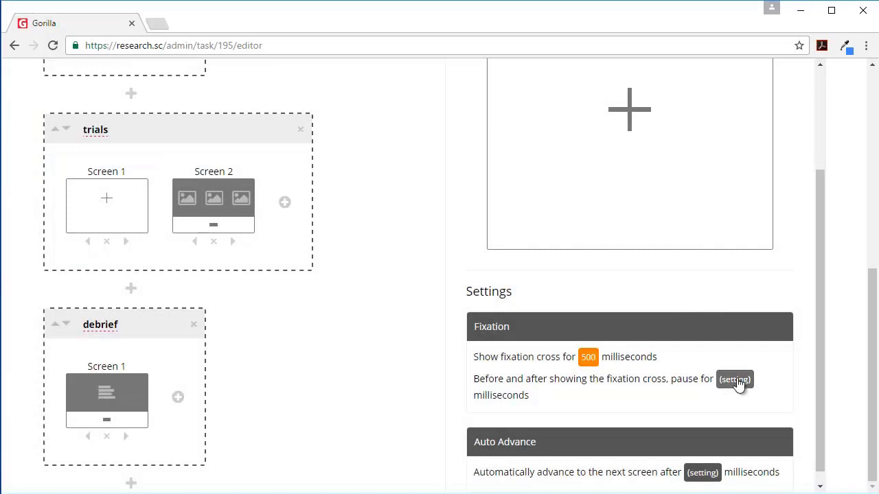
click(736, 381)
click(411, 179)
click(375, 238)
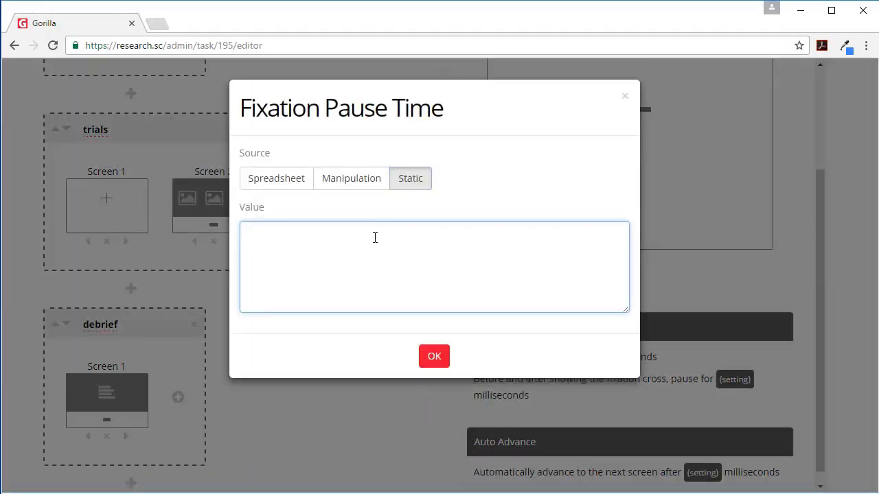
click(434, 357)
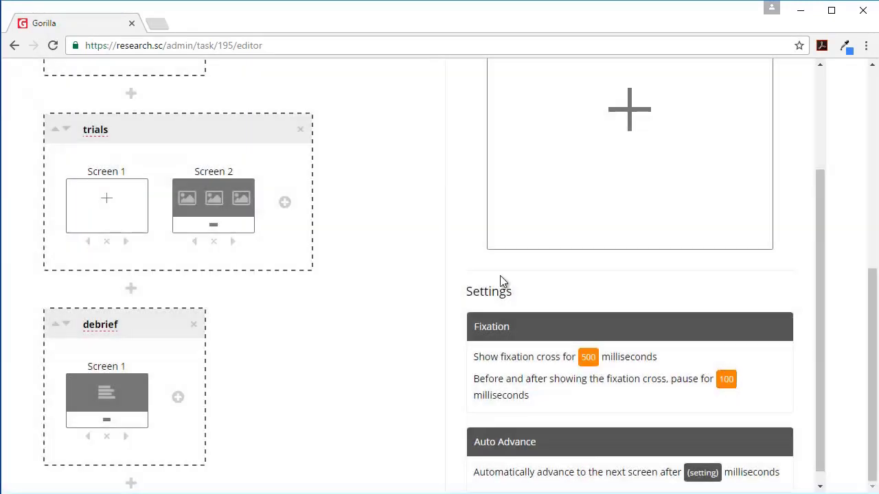
scroll(632, 440, down, 1)
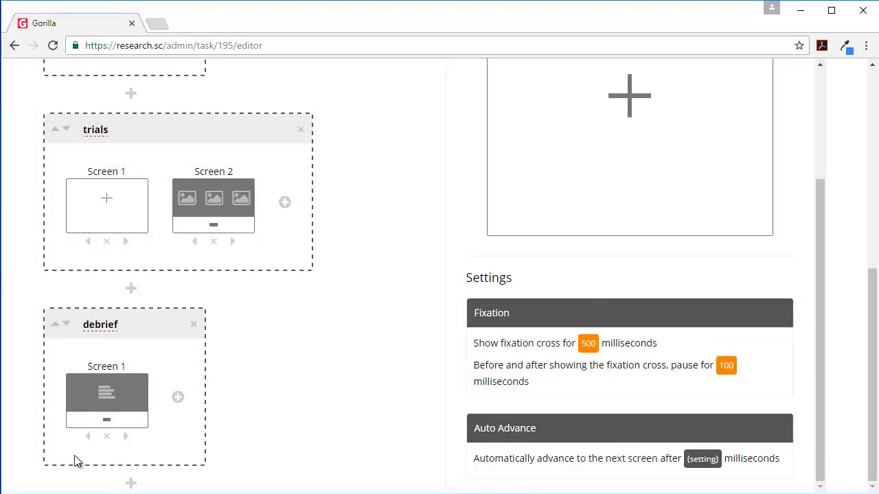
Set the debrief screen's static text to '# Debrief Thanks for taking part!'
click(106, 402)
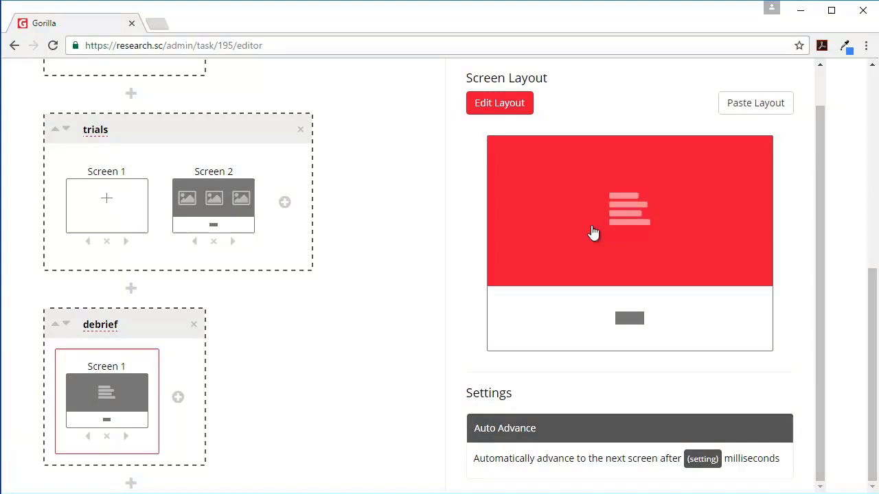
click(591, 227)
click(410, 180)
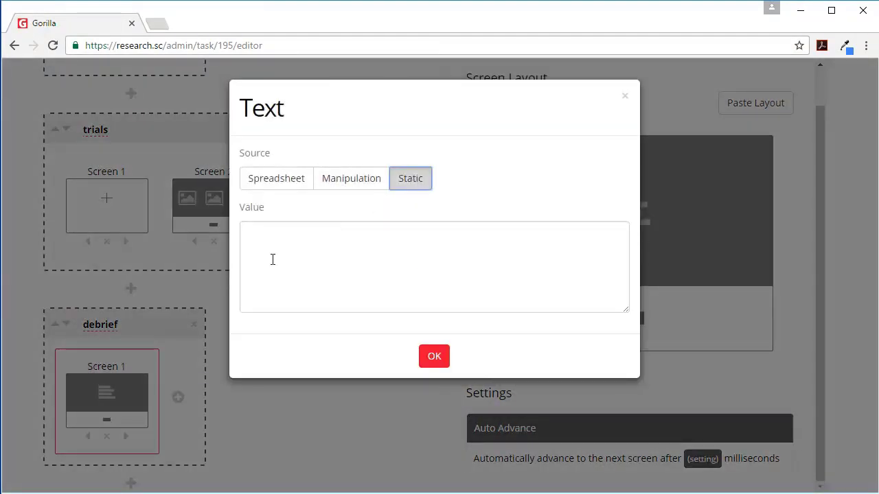
click(273, 258)
key(alt+Tab)
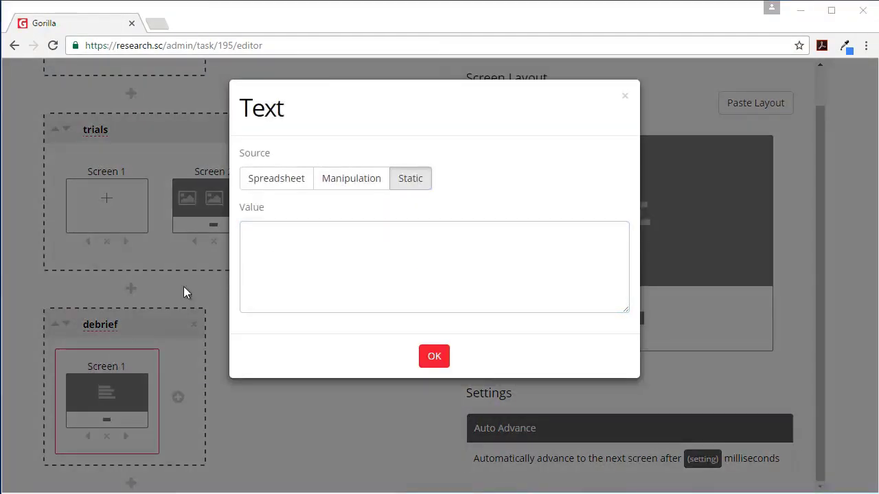
click(322, 237)
text(# Debrief)
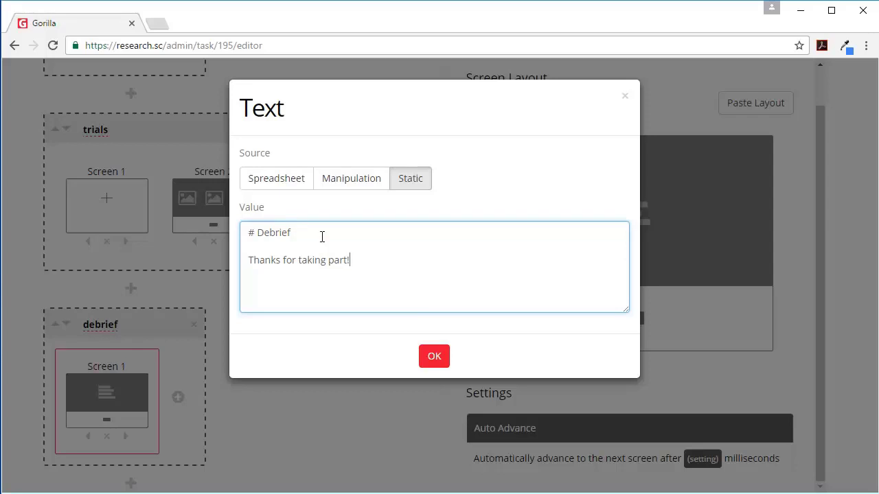
click(433, 356)
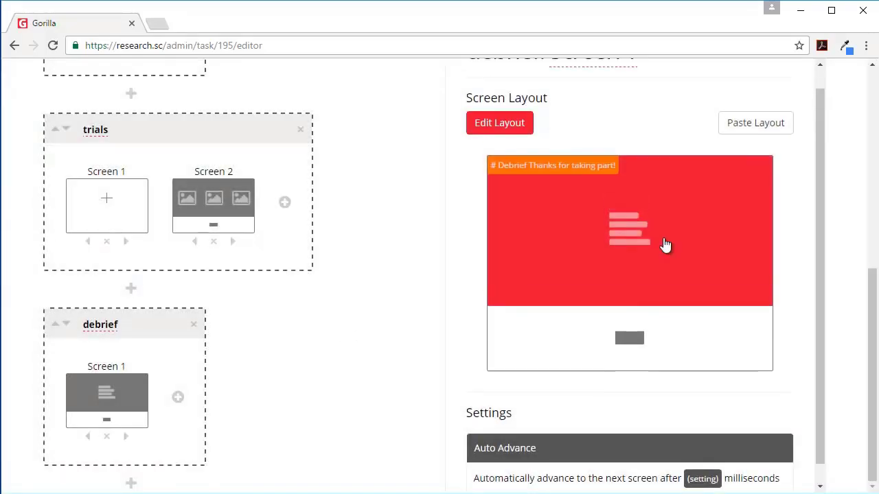
scroll(326, 298, up, 5)
scroll(177, 378, up, 1)
scroll(177, 378, down, 4)
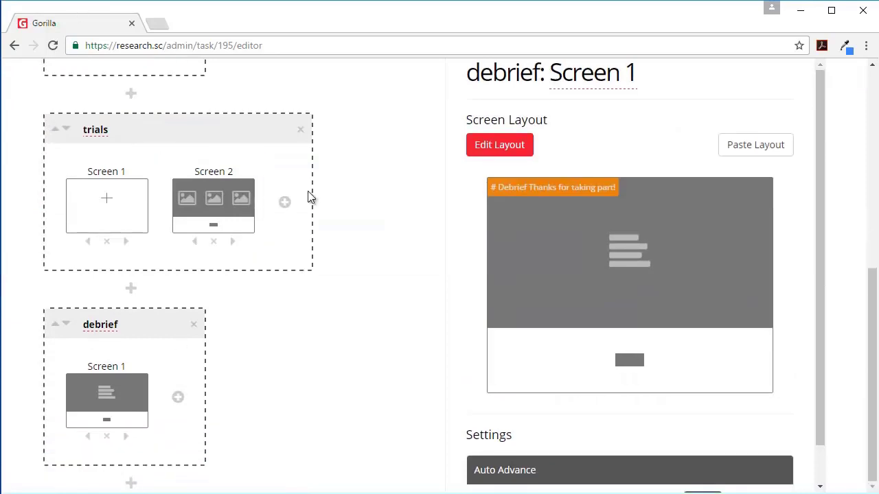
scroll(232, 406, up, 2)
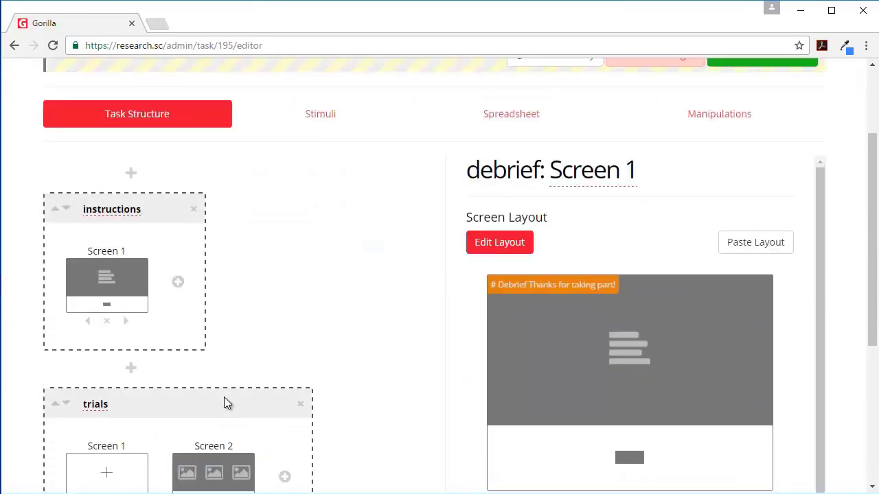
Upload Dinner1.png, Dinner2.png and DinnerMask.png to the Change Blindness task's stimuli
click(328, 117)
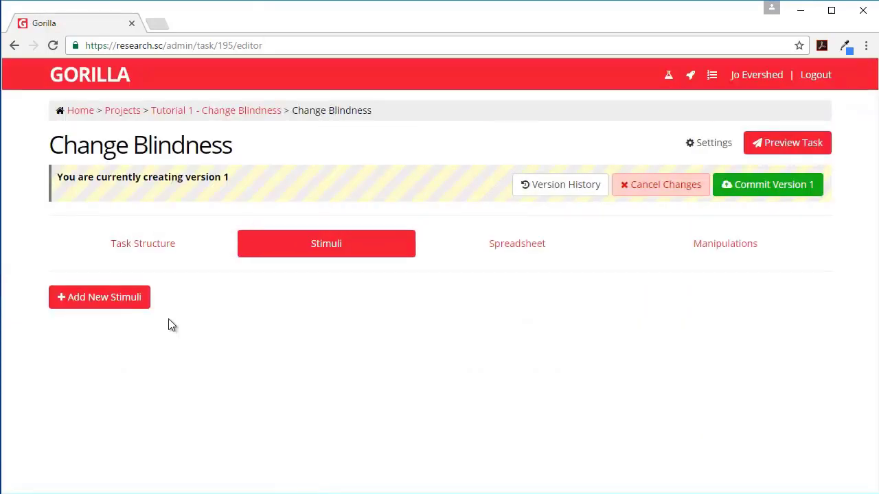
click(117, 299)
click(279, 171)
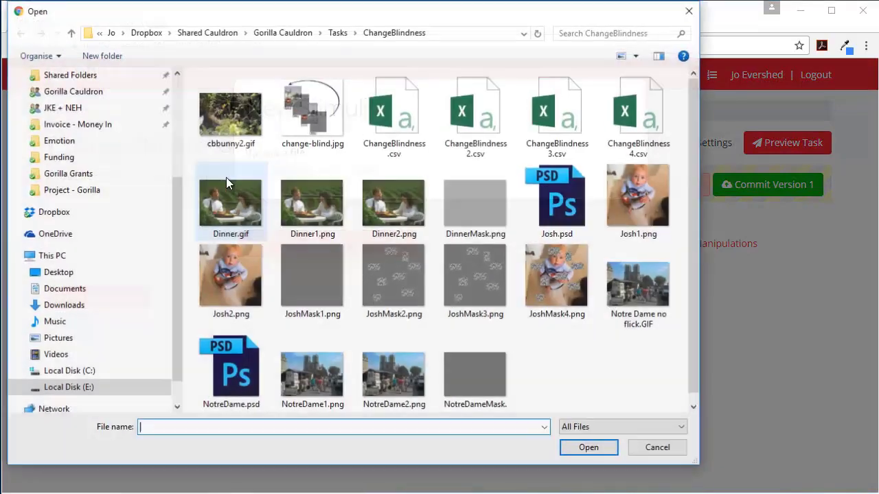
click(336, 206)
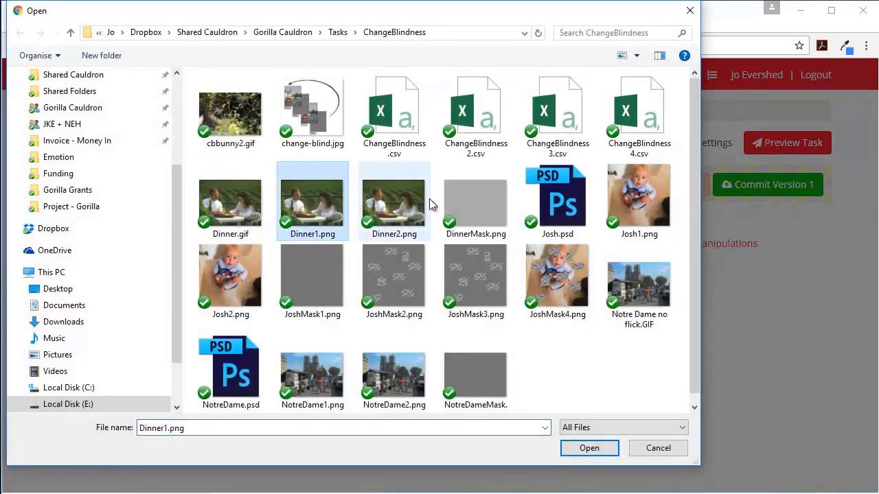
shift+click(477, 206)
click(592, 450)
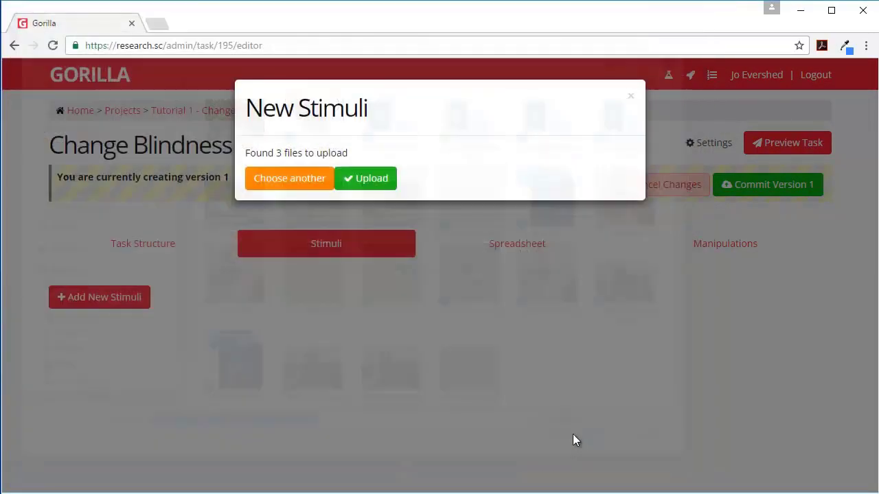
click(369, 180)
click(266, 193)
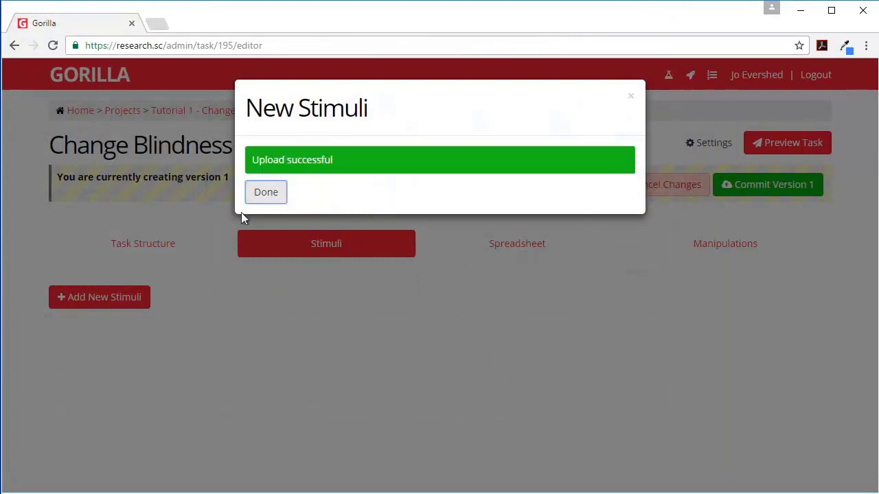
Upload the three Notre Dame images (NotreDame1, NotreDame2, NotreDameMask) as stimuli too
click(98, 301)
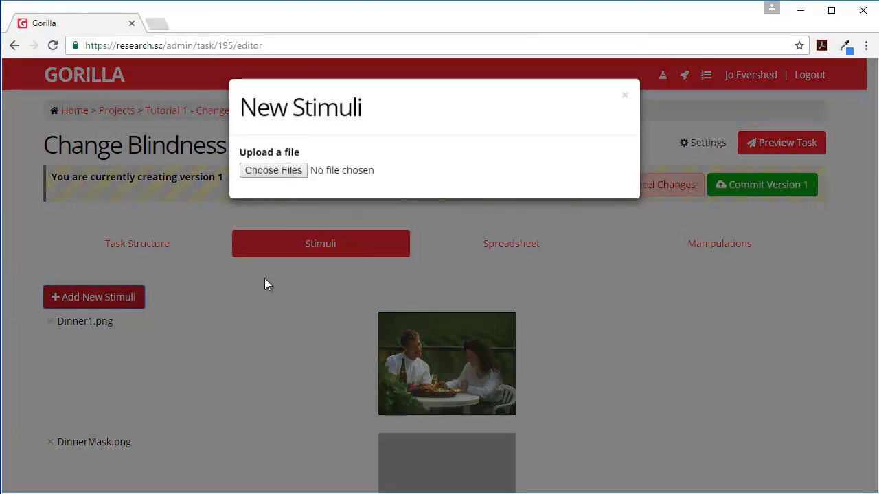
click(289, 174)
click(323, 368)
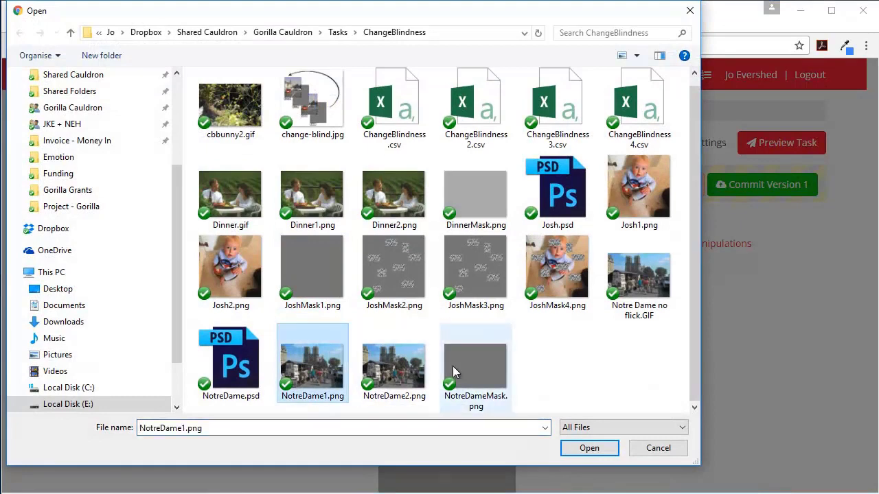
shift+click(458, 371)
click(589, 448)
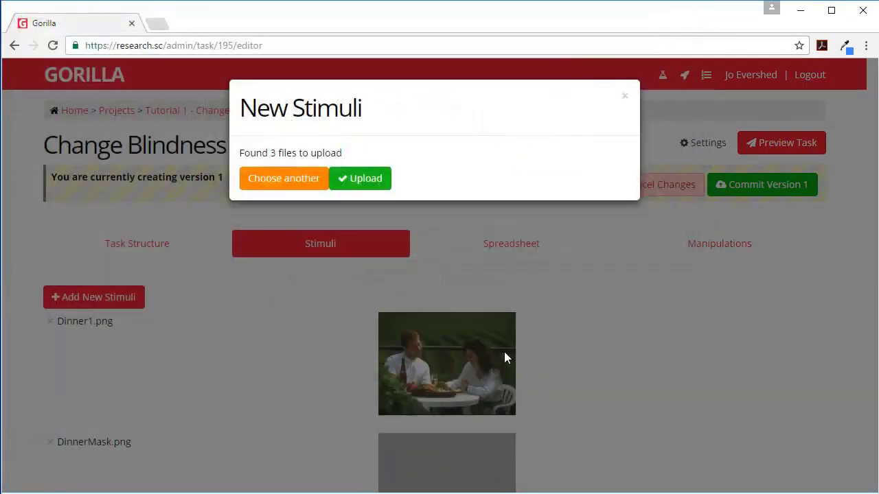
click(372, 184)
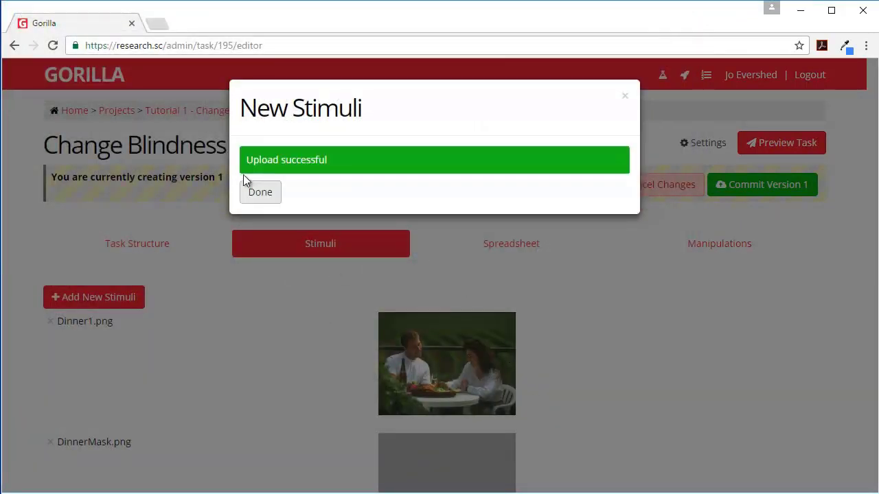
click(260, 193)
scroll(437, 370, down, 1)
scroll(432, 368, down, 6)
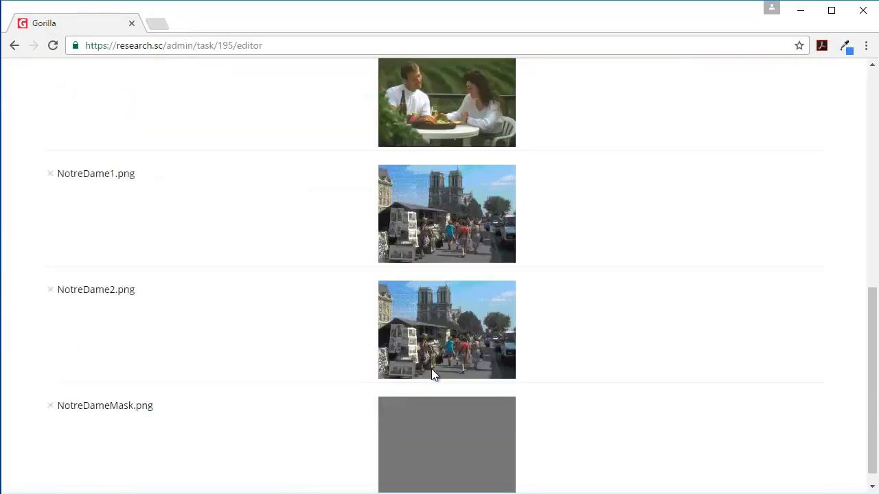
scroll(430, 371, up, 8)
Download the empty task spreadsheet as spreadsheet (23).csv and open it
click(514, 251)
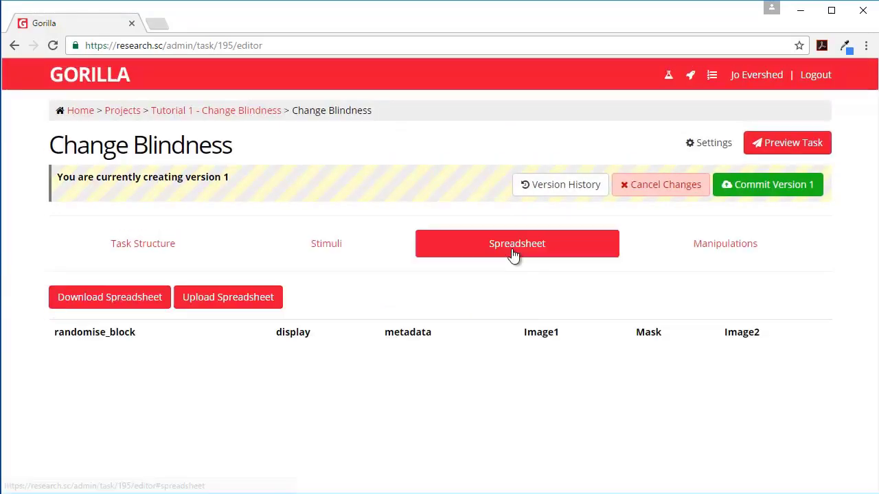
click(130, 310)
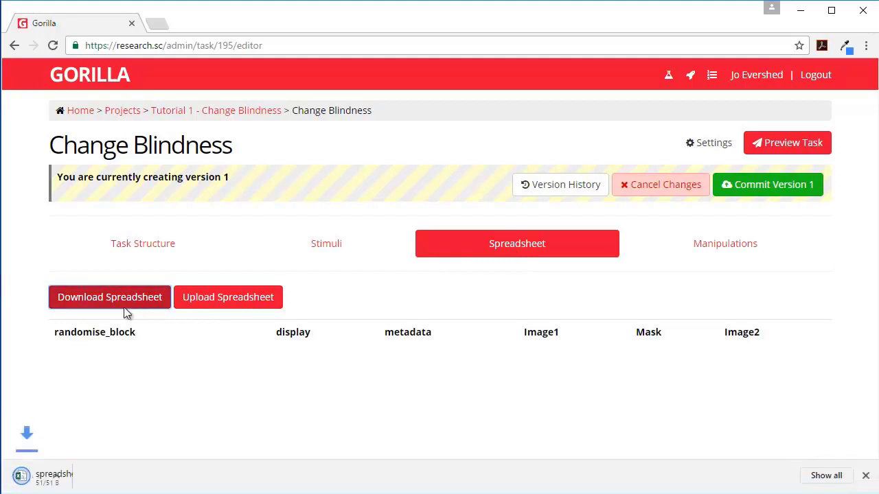
click(69, 480)
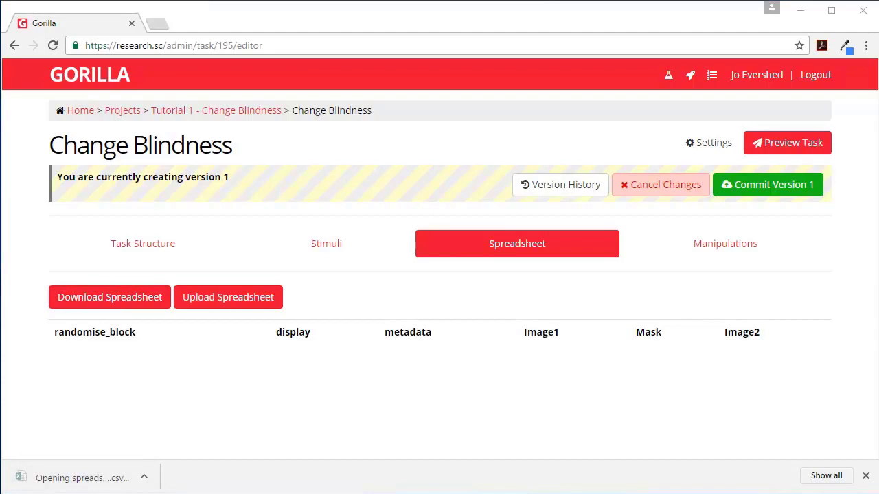
Arrange the Excel window beside Gorilla and widen column A to fit randomise_block
drag(476, 182, 520, 86)
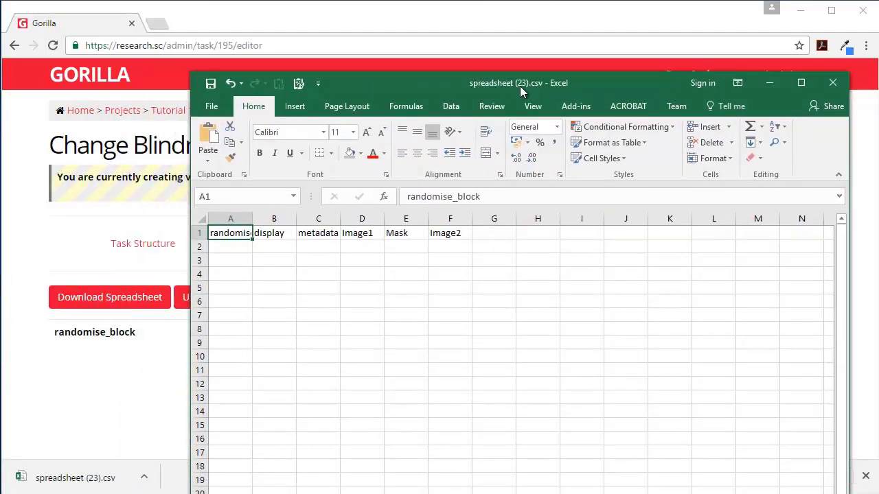
double_click(252, 218)
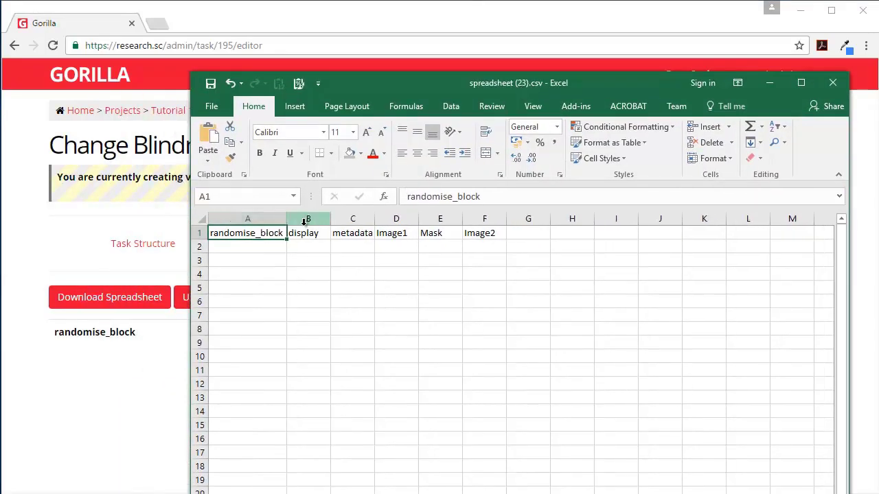
drag(362, 83, 485, 74)
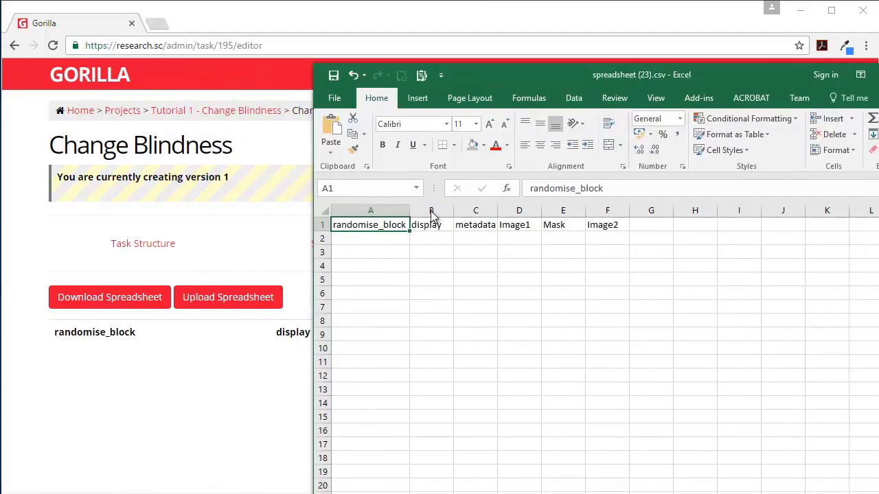
click(431, 239)
click(148, 249)
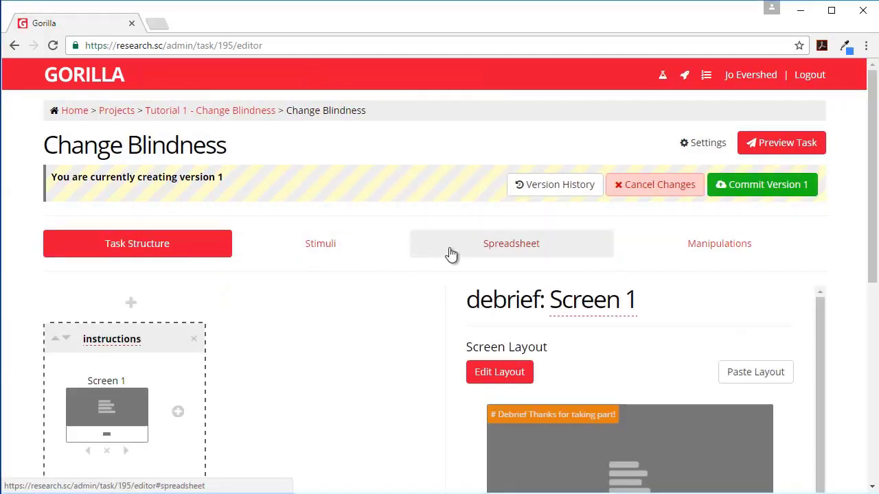
key(alt+Tab)
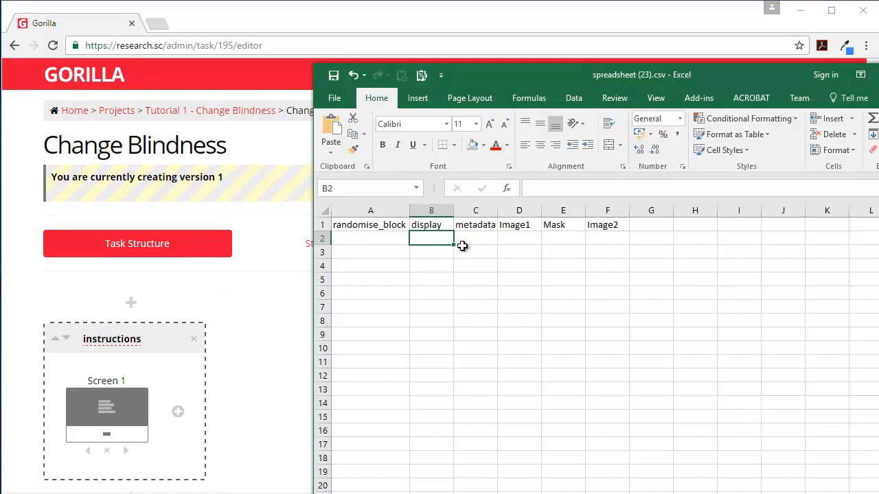
Fill the display column B2:B5 with instructions, trials, trials and debrief
text(instructions)
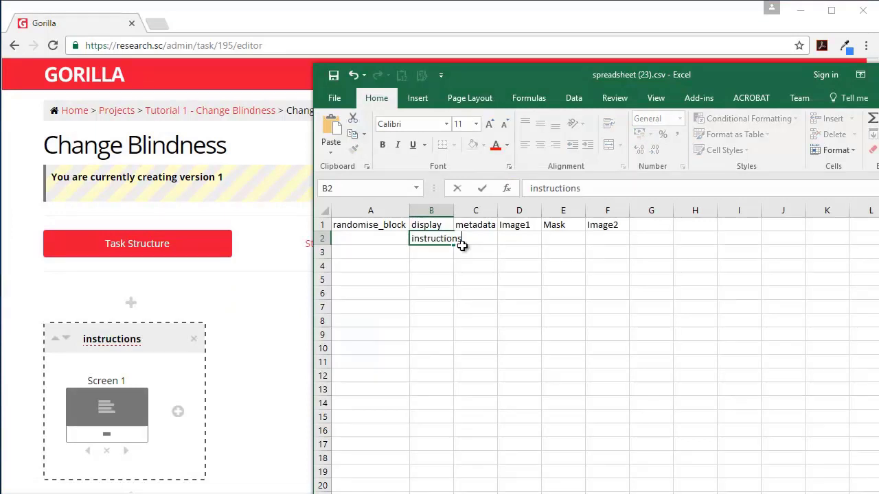
key(Return)
scroll(204, 325, down, 5)
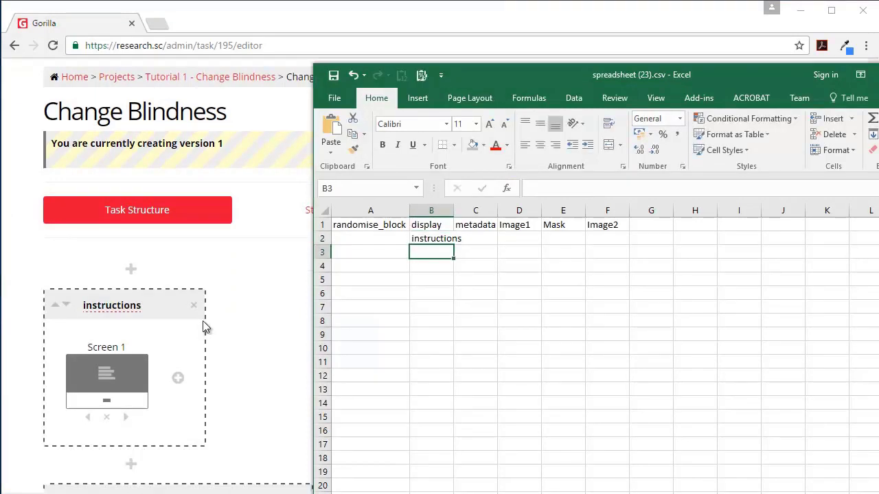
text(tr)
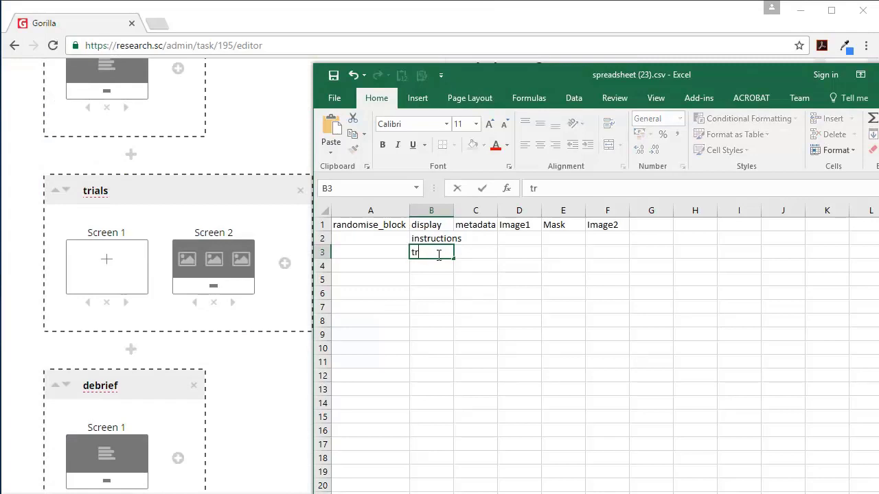
text(ials)
key(Return)
text(t)
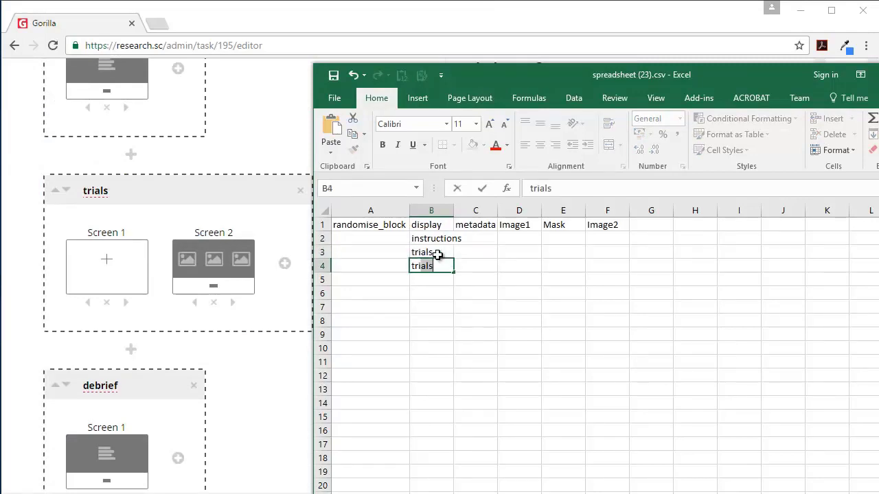
key(Return)
text(de)
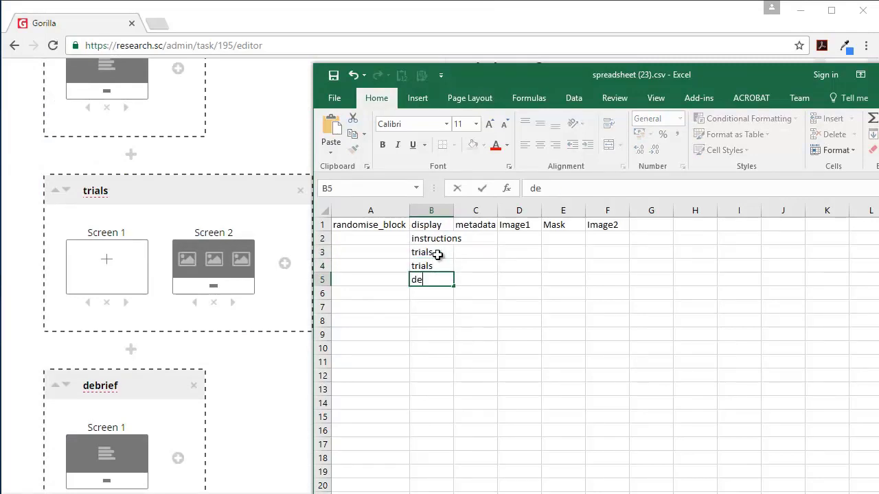
key(Return)
Set randomise_block to 1 for both trials rows in A3 and A4
key(Up)
key(Up)
key(Up)
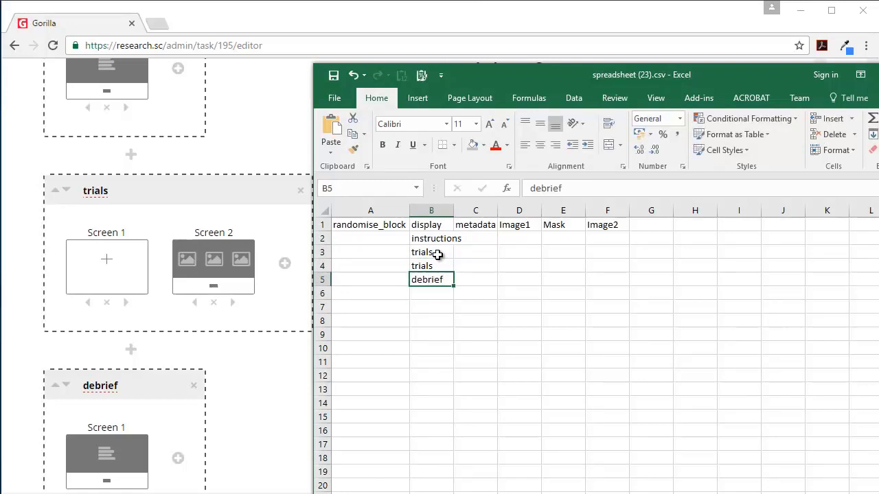
key(Left)
text(1)
key(Return)
text(1)
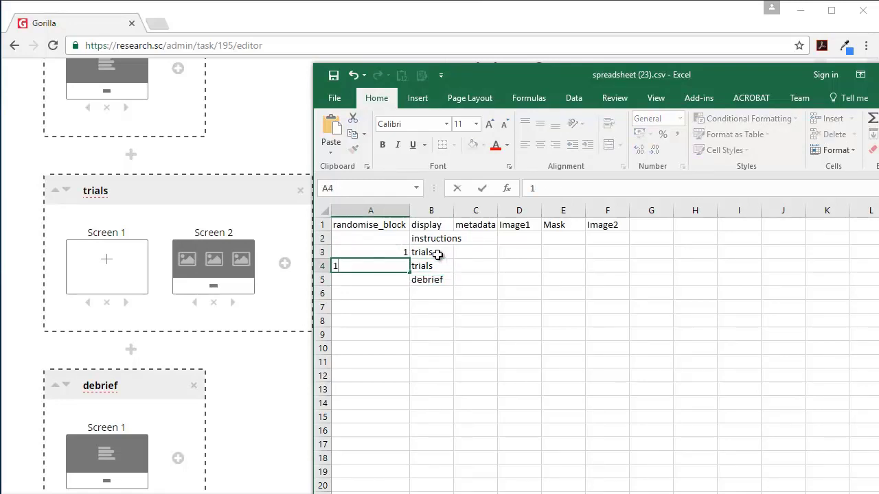
key(Return)
key(Up)
key(Up)
key(Right)
key(Right)
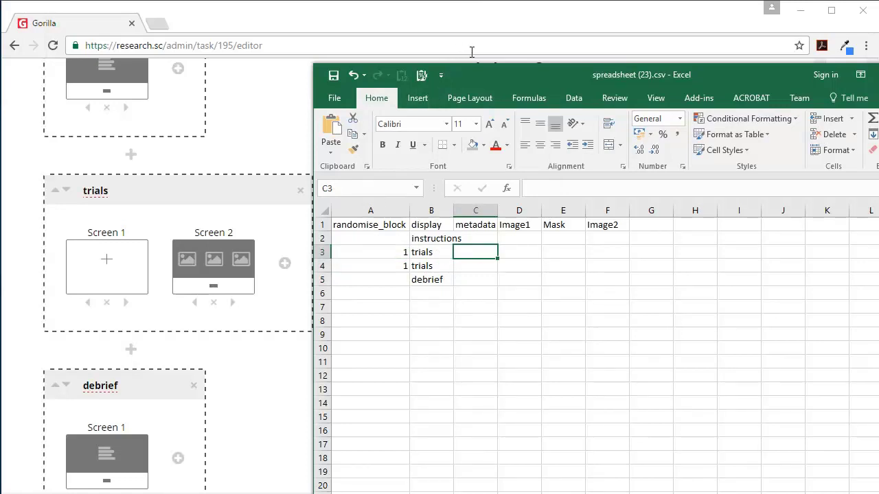
Enter Dinner1.png as Image1 in D3 and copy it into F3
drag(478, 83, 629, 154)
scroll(150, 178, up, 5)
click(314, 249)
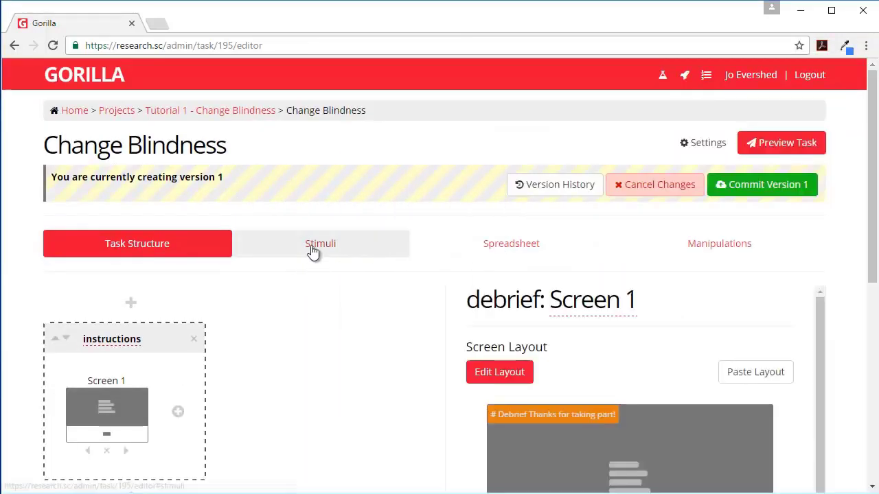
key(alt+Tab)
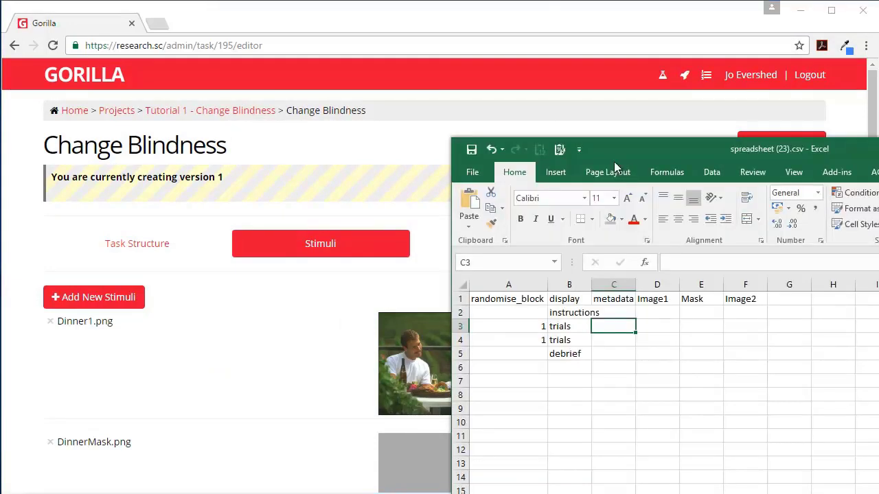
drag(599, 148, 648, 72)
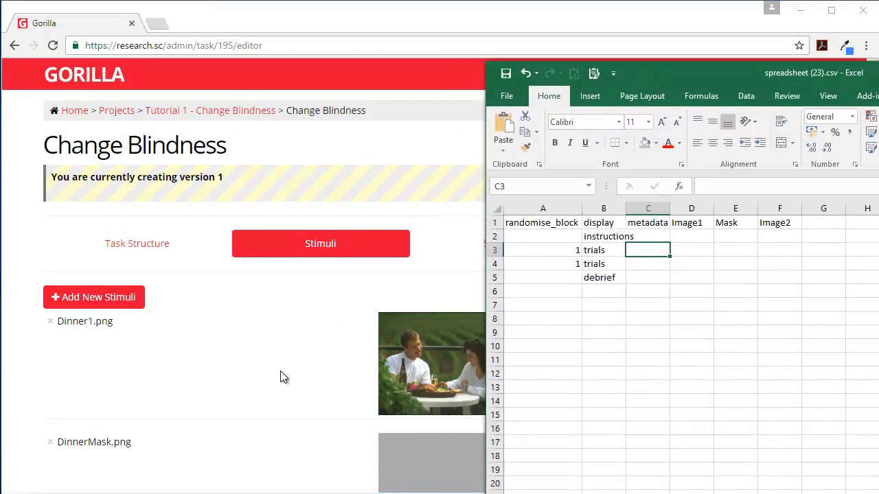
scroll(280, 371, down, 1)
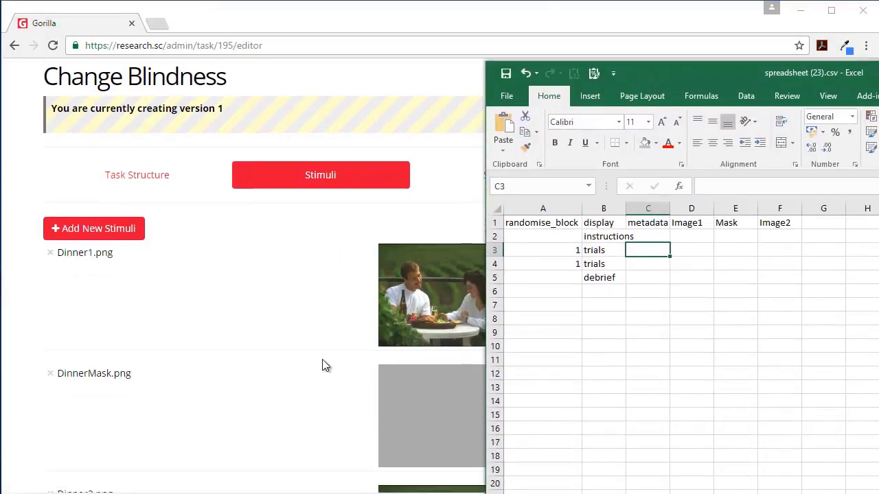
click(678, 247)
text(Dinner1.)
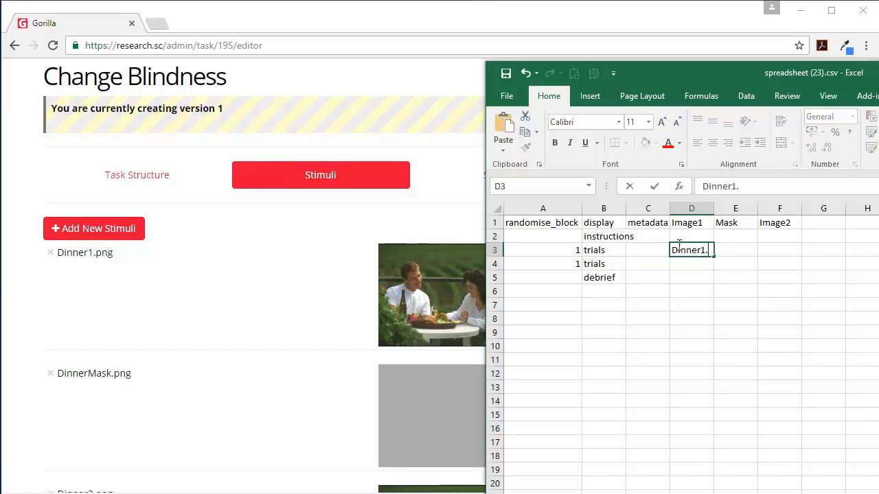
text(png)
key(Return)
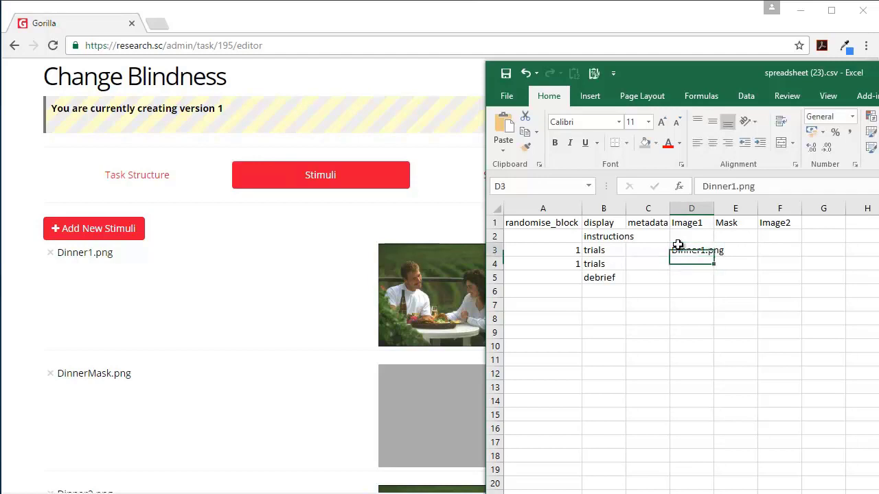
click(678, 245)
key(ctrl+c)
key(Right)
key(Right)
key(ctrl+v)
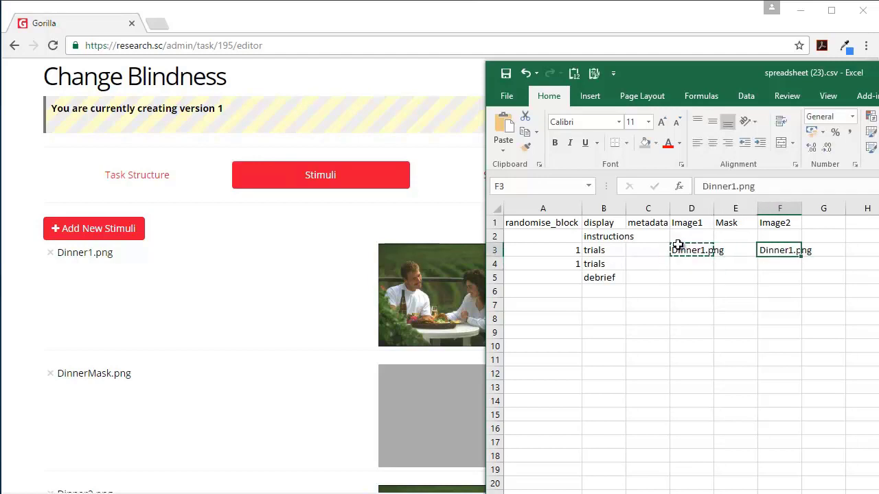
Change F3 to Dinner2.png, enter DinnerMask.png in E3, then select NotreDame1.png's name in Gorilla
click(736, 186)
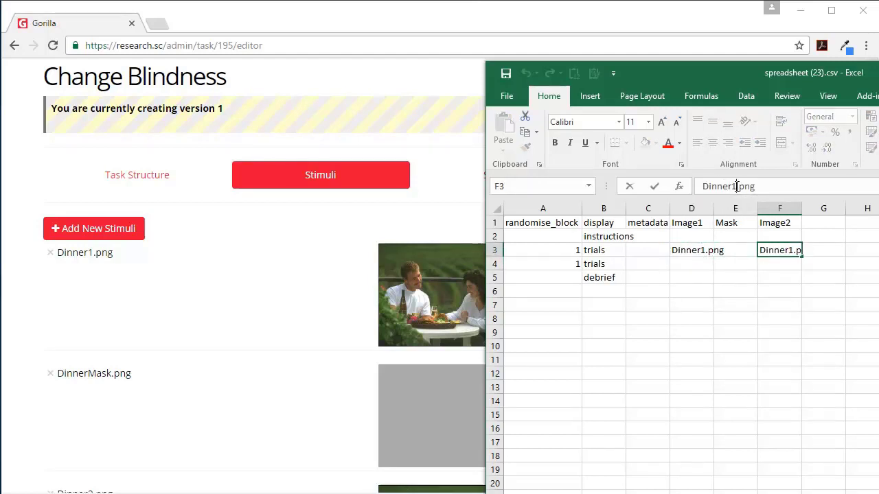
key(BackSpace)
text(2)
key(Return)
key(Up)
key(Left)
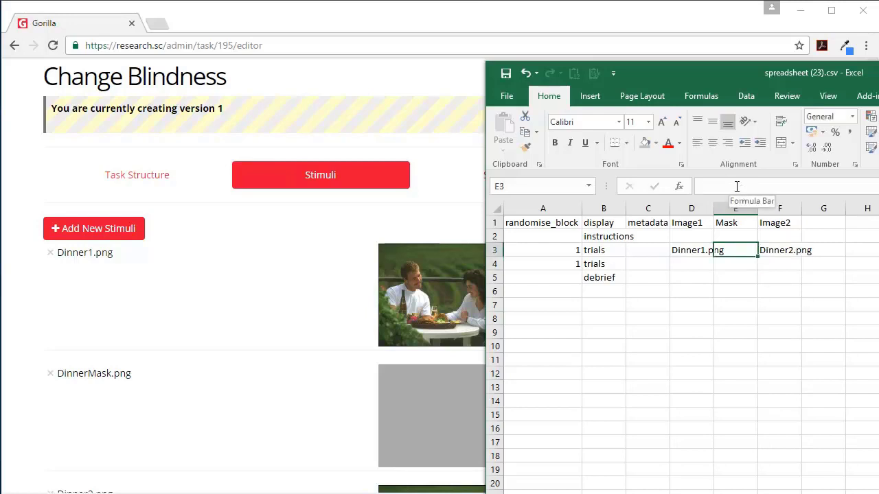
text(DinnerMask)
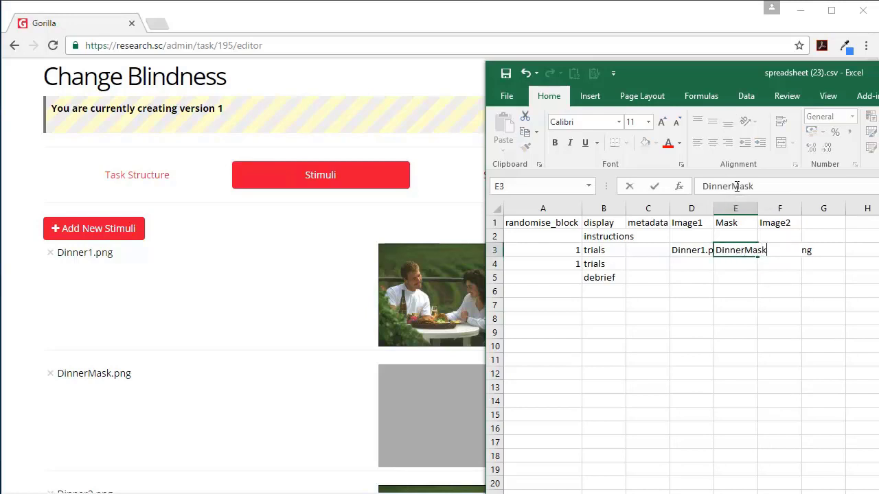
text(.png)
click(691, 278)
scroll(156, 357, down, 7)
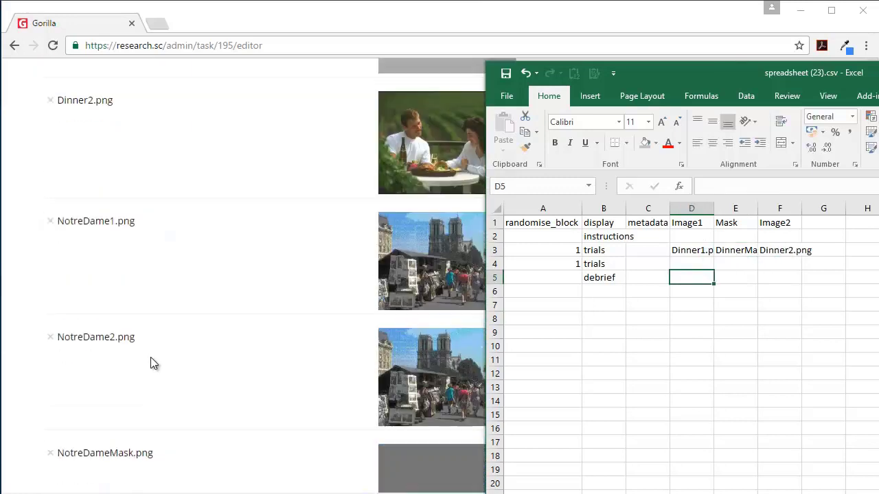
drag(137, 159, 67, 162)
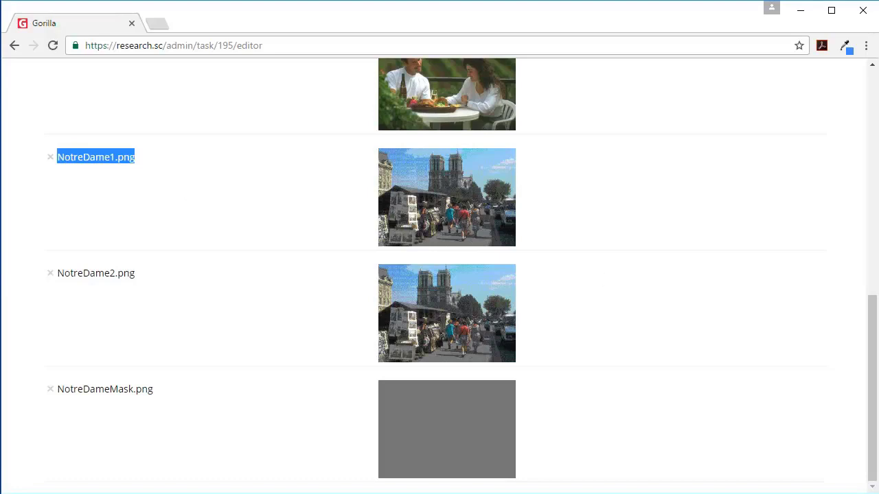
Put NotreDame1.png in D4 and NotreDame2.png in F4
key(ctrl+c)
key(alt+Tab)
click(701, 264)
key(ctrl+v)
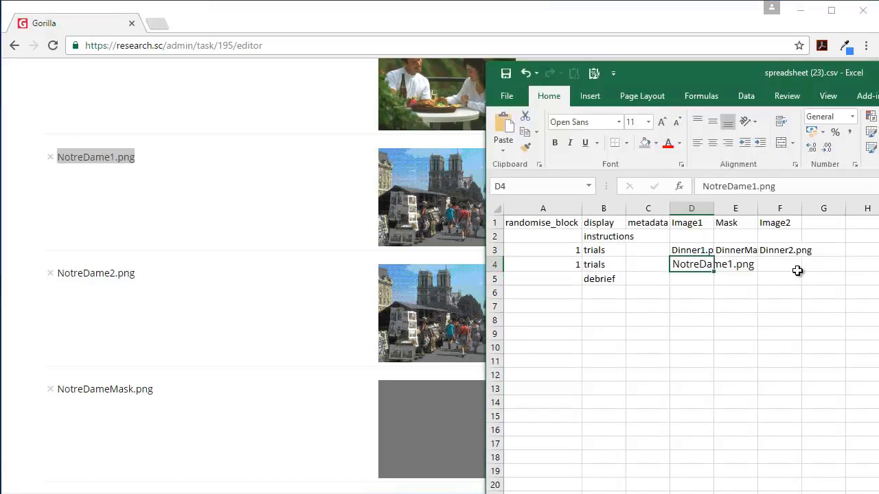
click(797, 267)
key(ctrl+v)
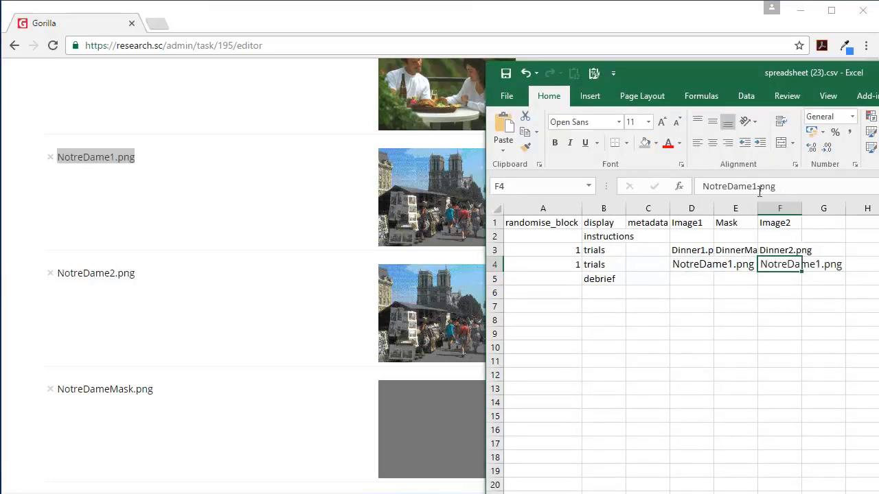
click(760, 186)
key(BackSpace)
text(2)
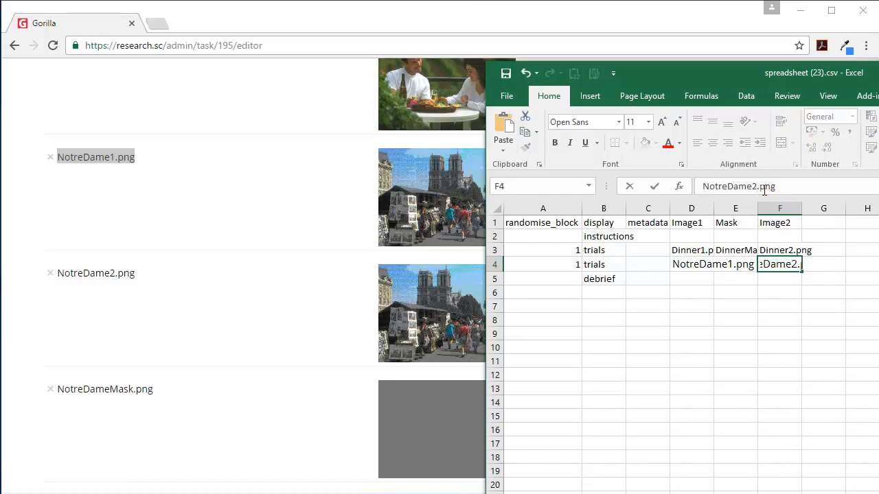
click(735, 265)
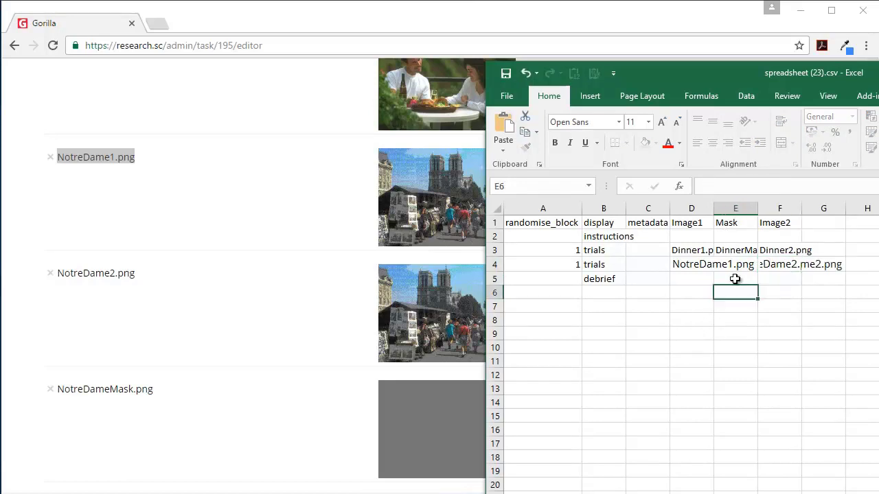
Enter NotreDameMask.png in E4 and autofit columns D through F
key(ctrl+v)
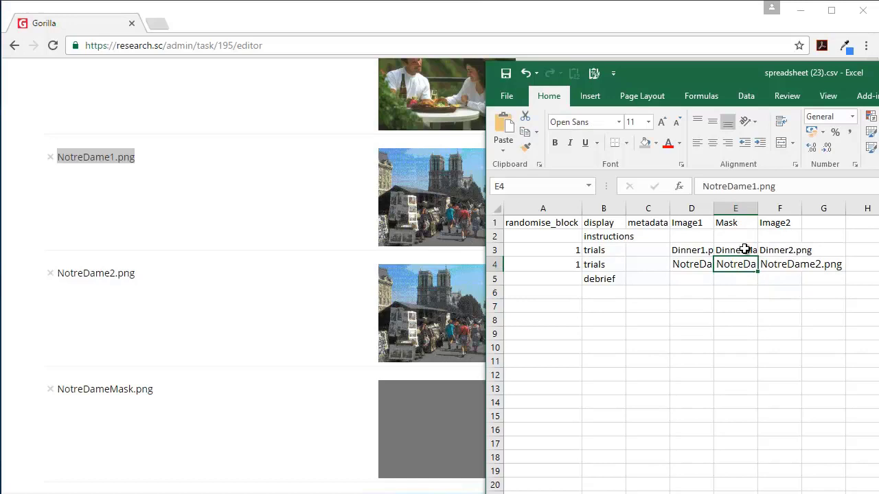
click(751, 186)
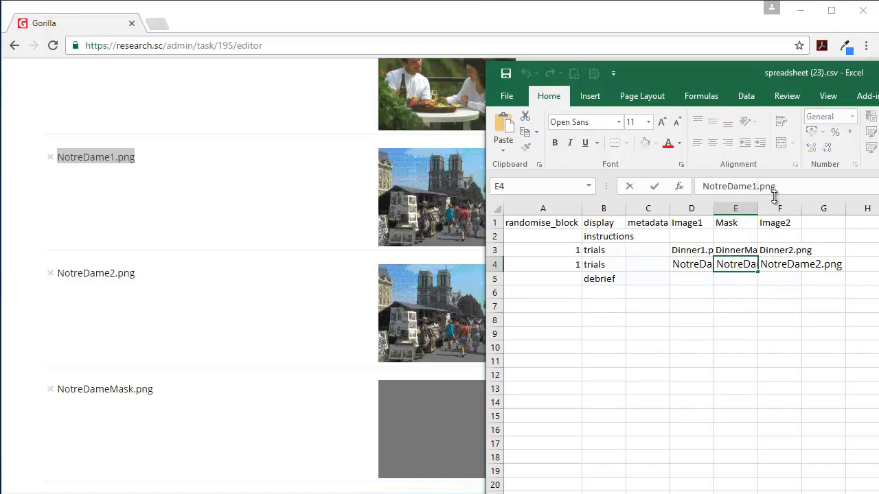
key(BackSpace)
text(Mask)
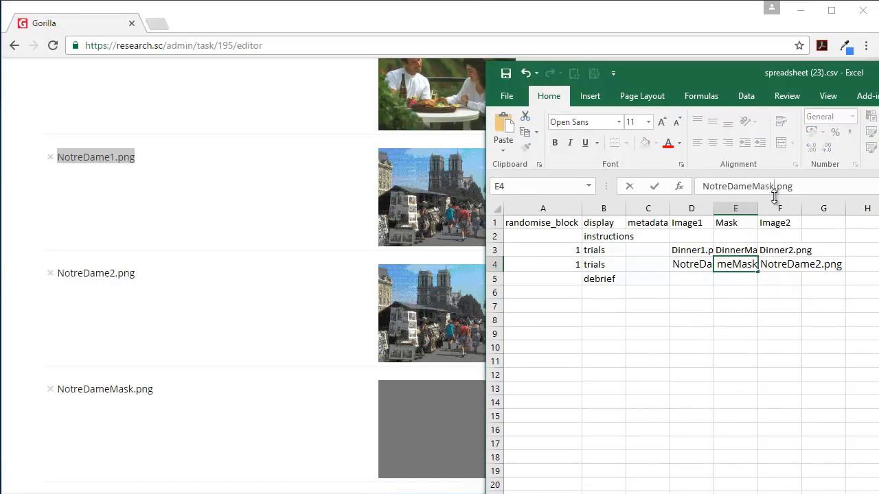
click(738, 343)
drag(778, 208, 718, 206)
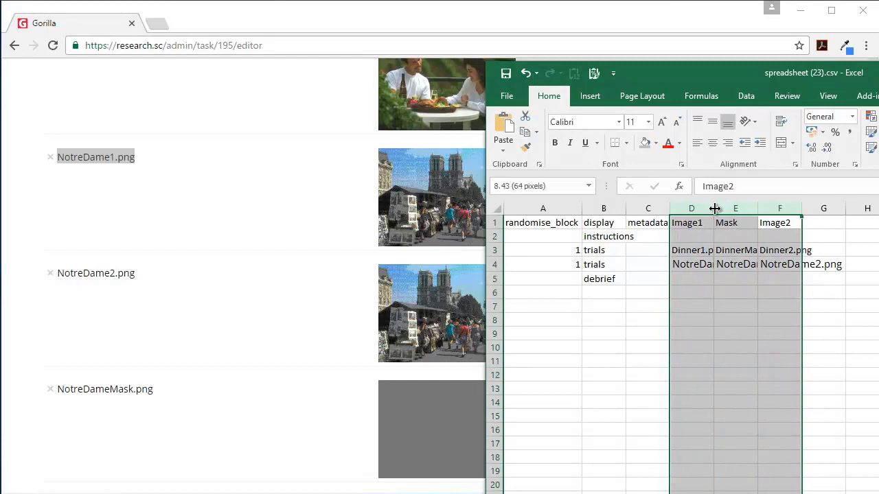
double_click(716, 206)
Give row 4 the same formatting as the Dinner row 3, then select A3:A4
click(494, 250)
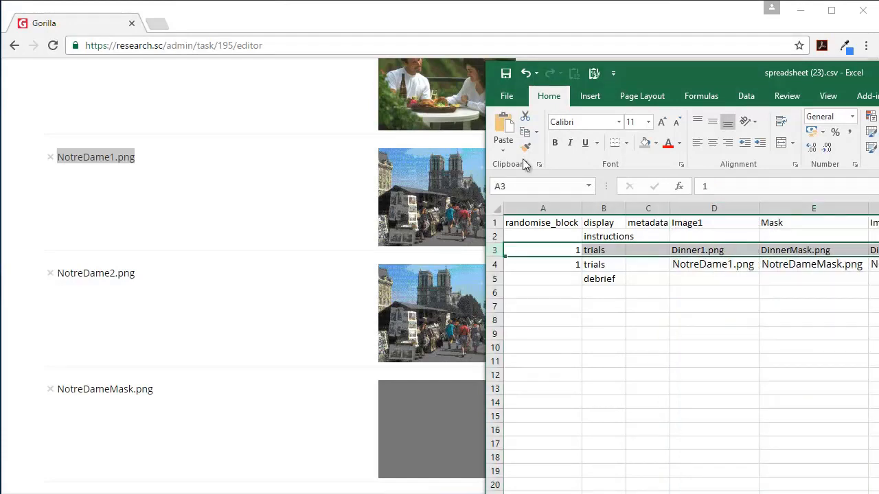
key(ctrl+c)
click(494, 265)
click(657, 322)
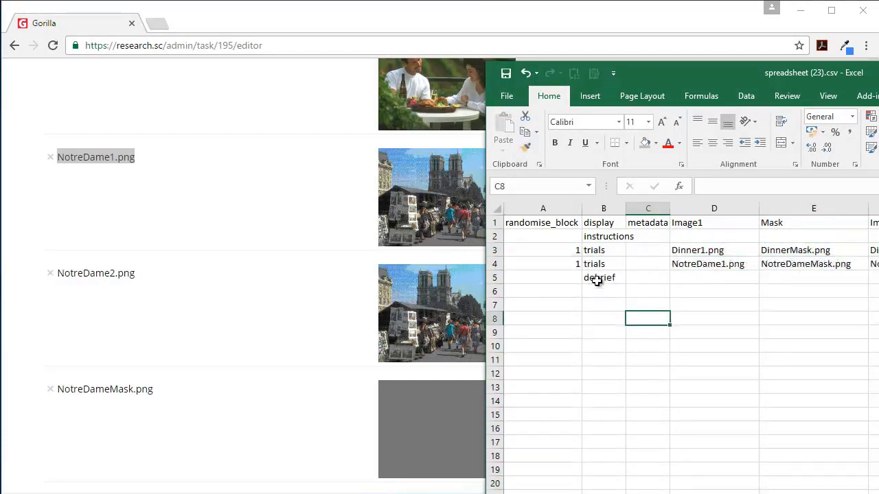
drag(559, 250, 556, 261)
Enter Dinner in C3 and NotreDame in C4, then autofit the metadata column
key(ctrl+v)
click(641, 249)
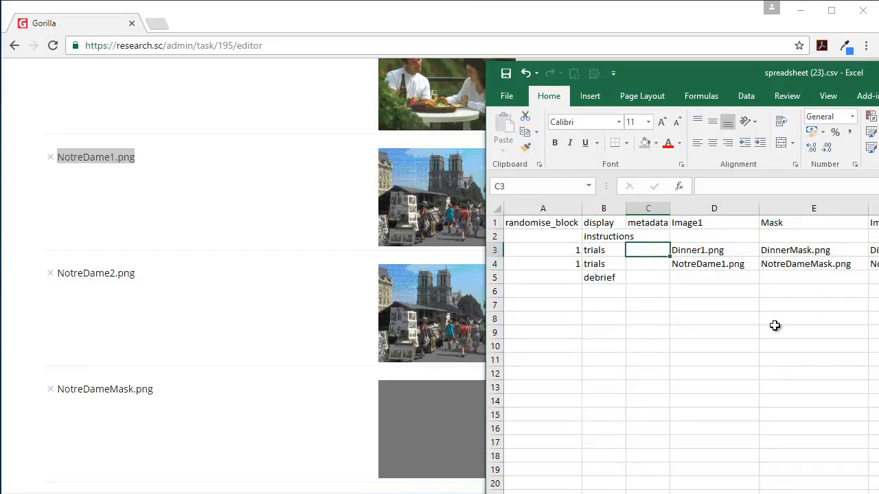
text(Dinner)
key(Return)
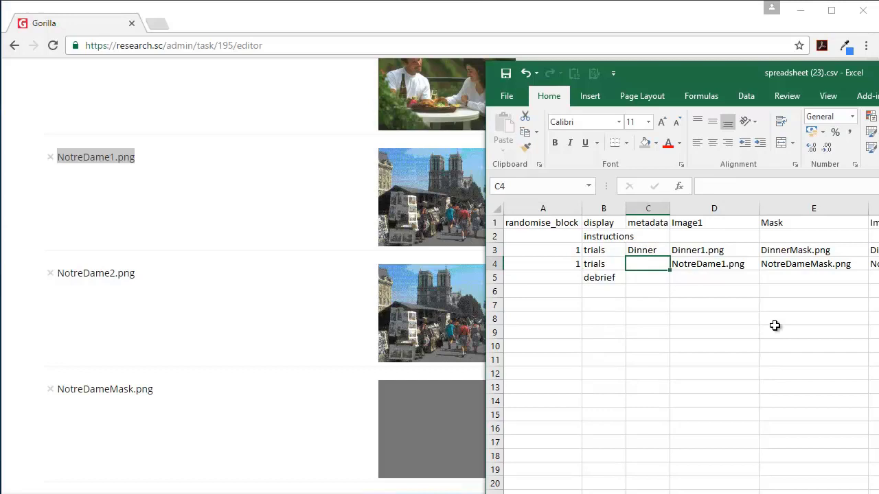
text(NotreDame)
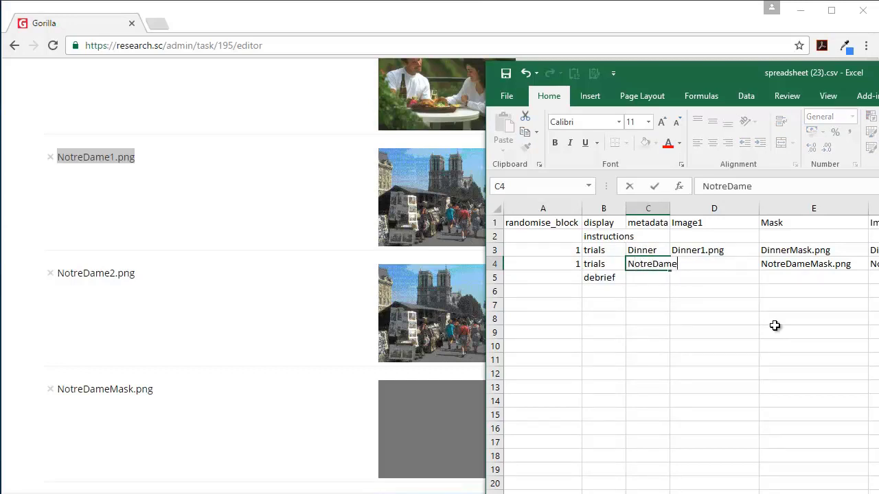
key(Return)
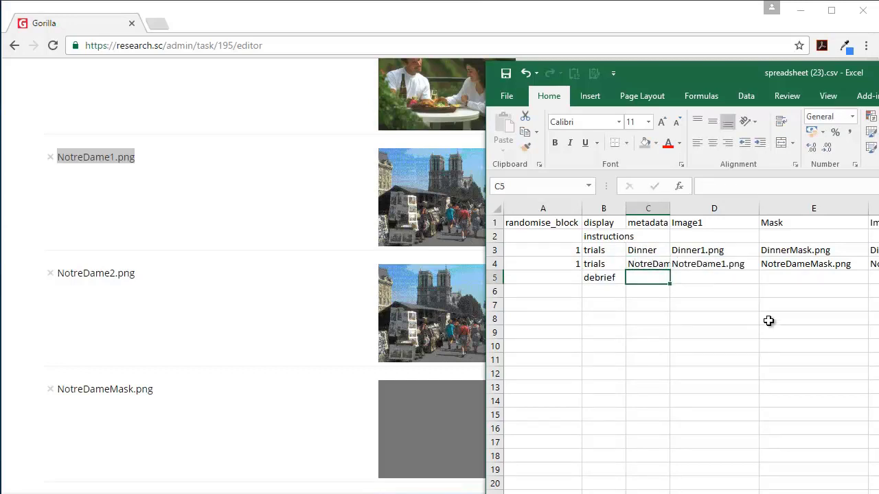
double_click(669, 209)
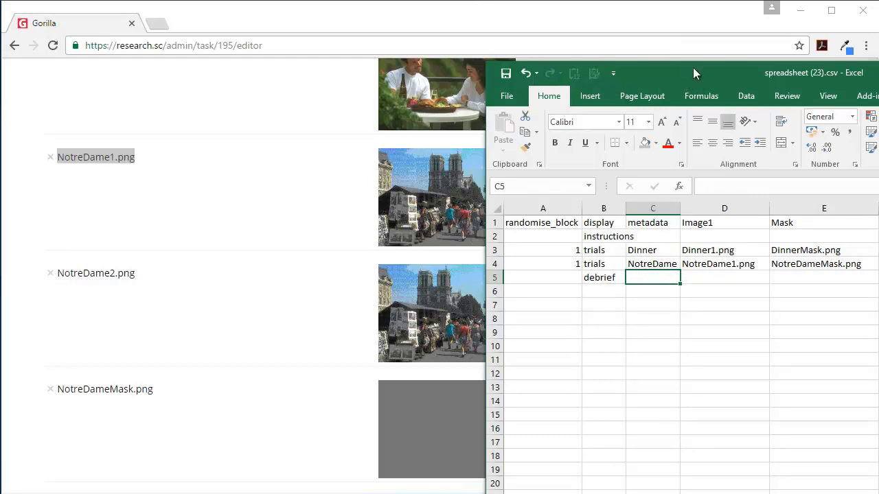
drag(693, 69, 578, 67)
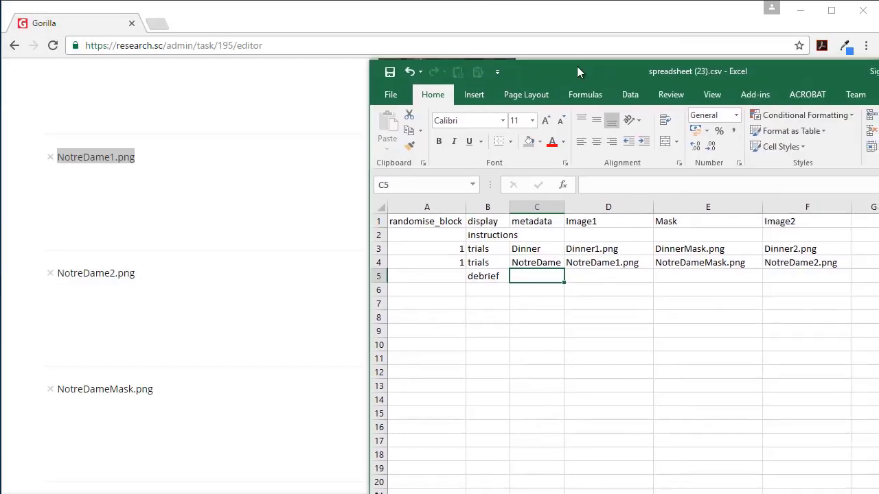
Save the spreadsheet via Save As to the Desktop under the name CB.csv
click(390, 96)
click(405, 237)
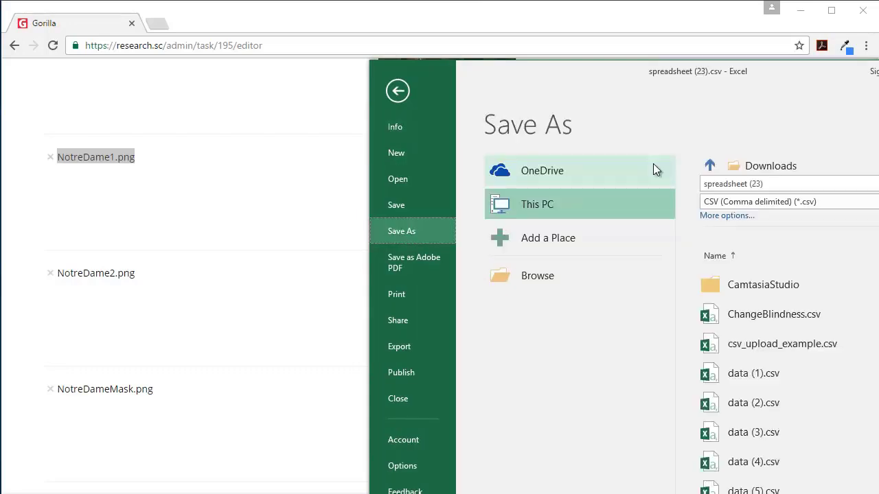
click(727, 216)
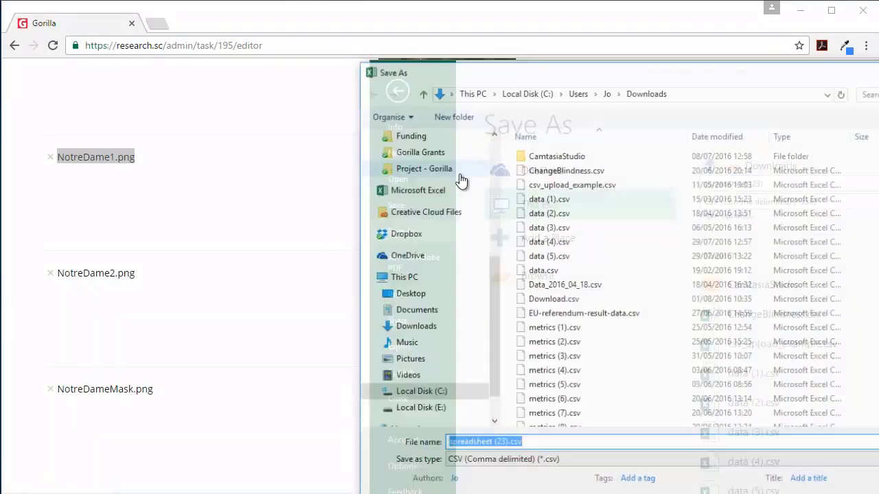
scroll(412, 171, up, 5)
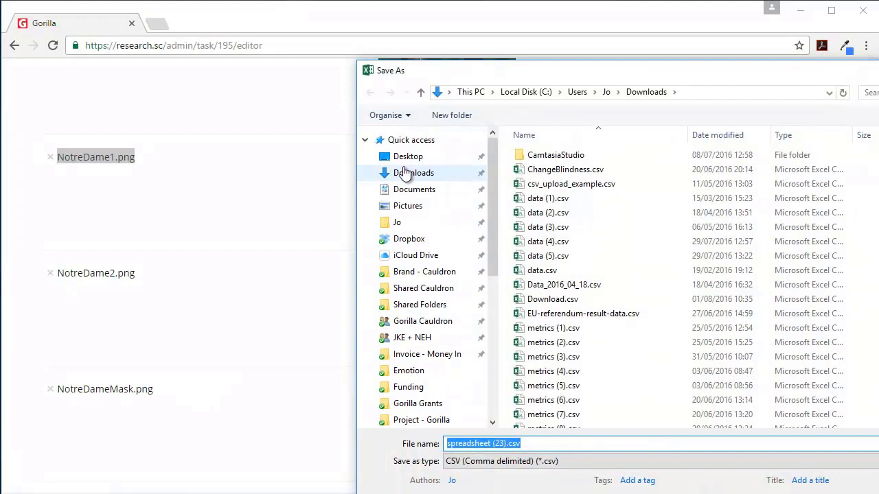
click(412, 158)
click(723, 447)
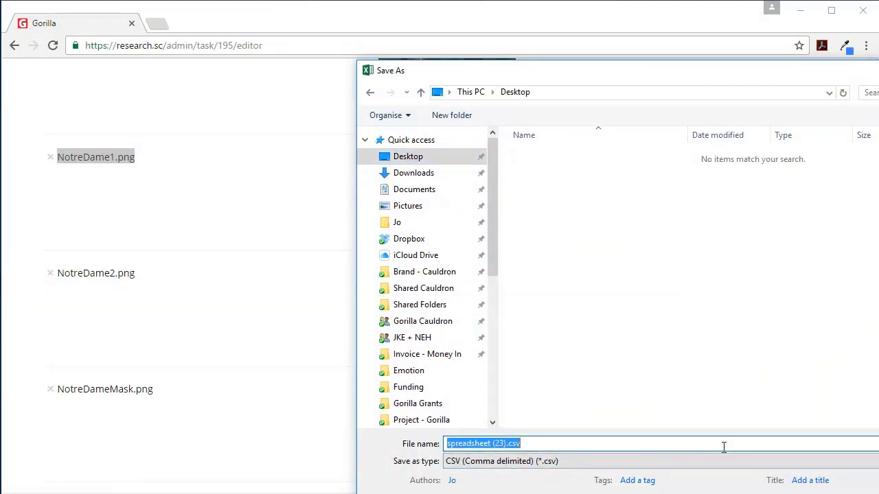
click(724, 447)
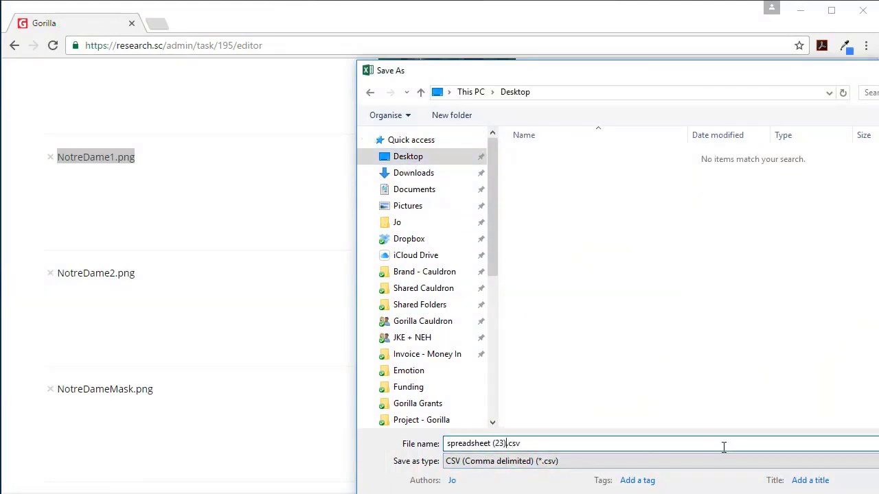
key(shift+Home)
text(CB)
key(Return)
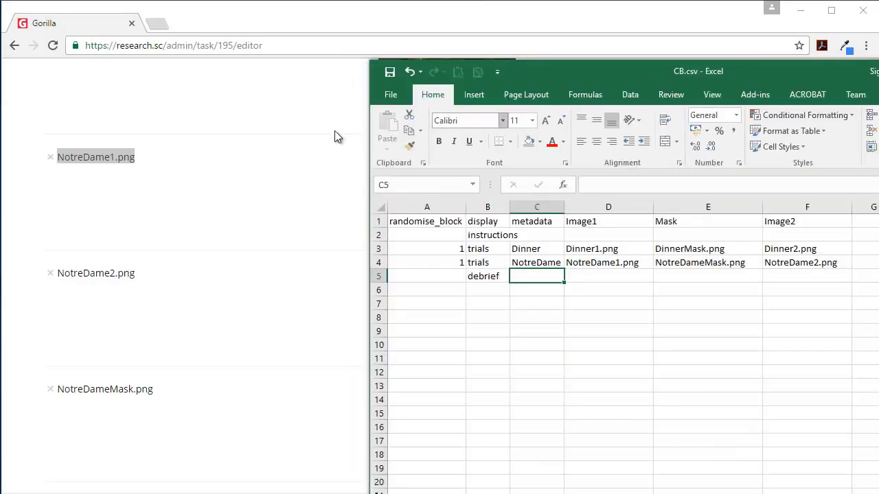
Upload CB.csv from the Desktop as the task's spreadsheet in Gorilla
click(311, 139)
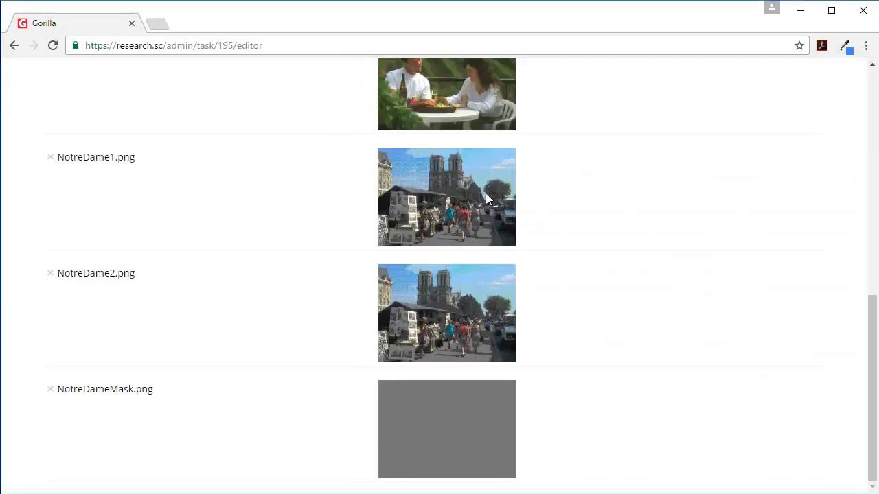
scroll(554, 241, up, 10)
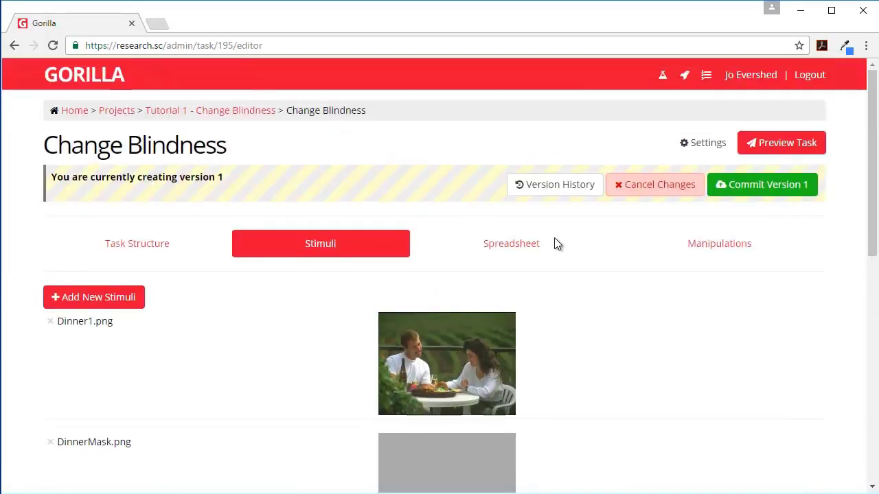
click(524, 249)
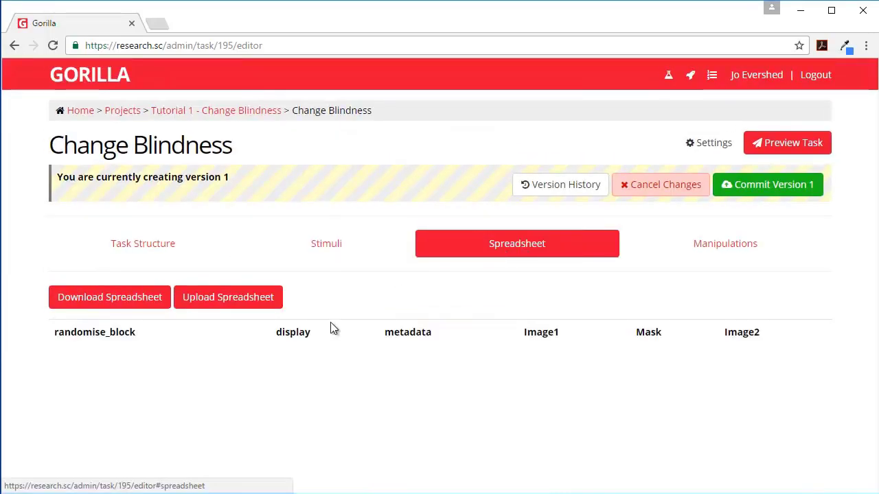
click(218, 299)
click(281, 210)
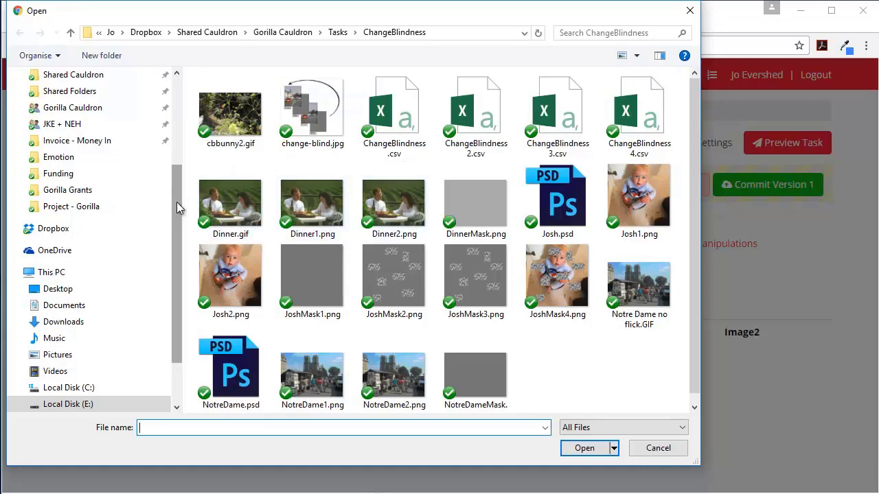
drag(176, 202, 173, 72)
click(71, 97)
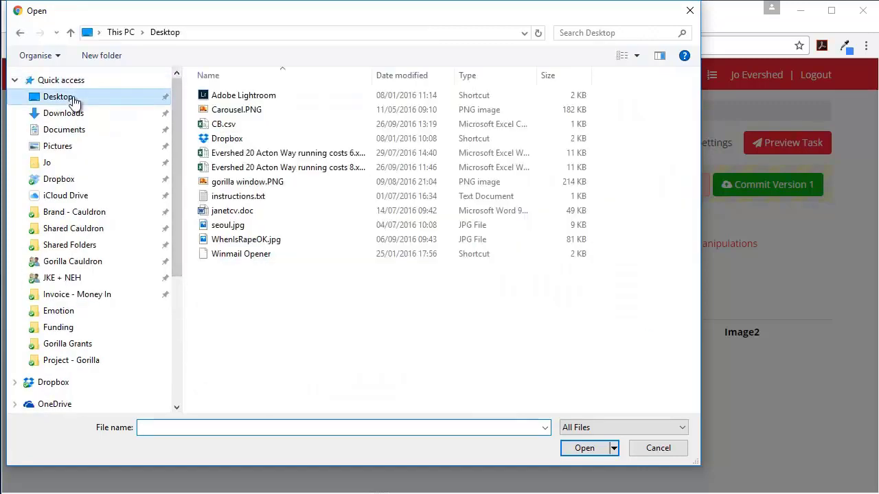
click(233, 125)
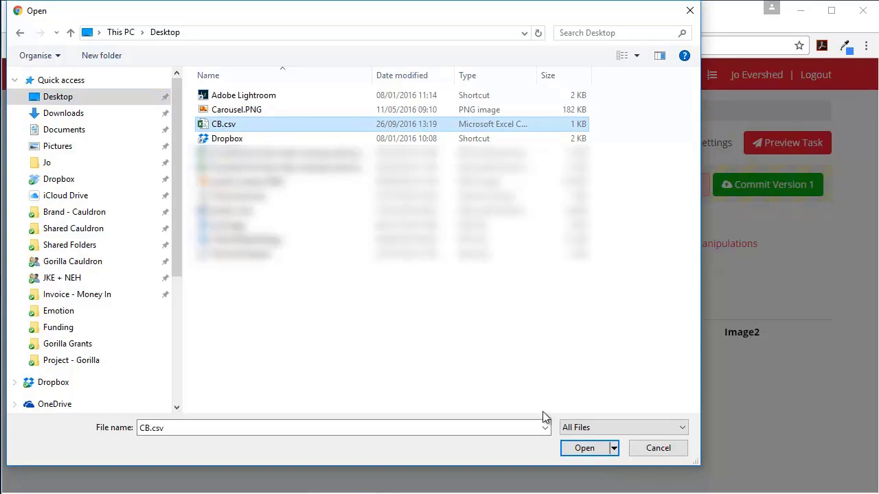
click(585, 449)
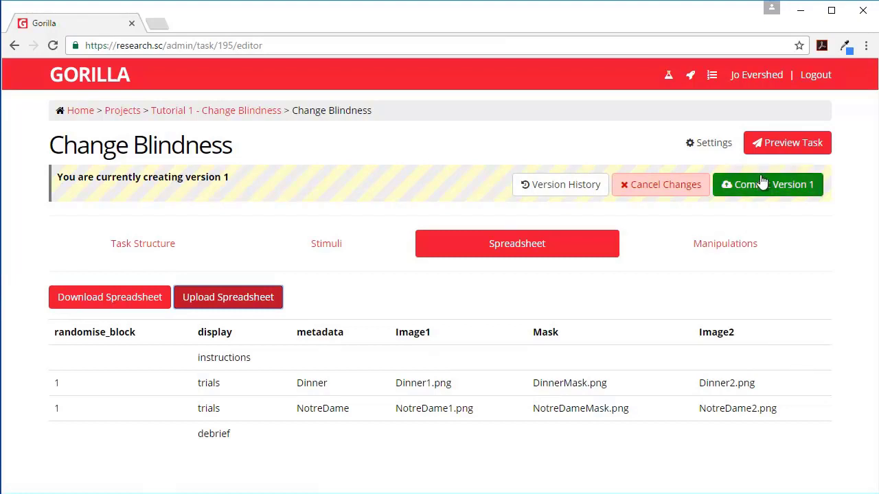
Under Manipulations, enter default values of 2000 for Image Duration and 250 for Mask Duration
click(723, 247)
scroll(232, 327, down, 2)
click(114, 219)
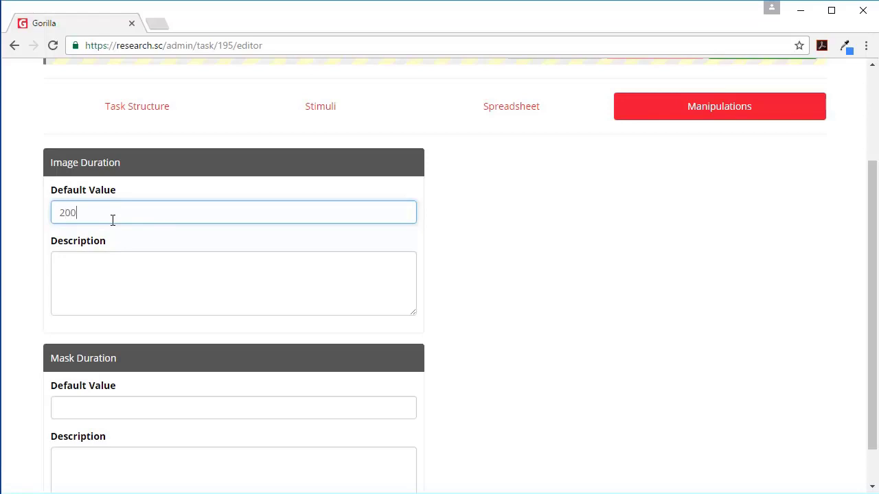
click(103, 298)
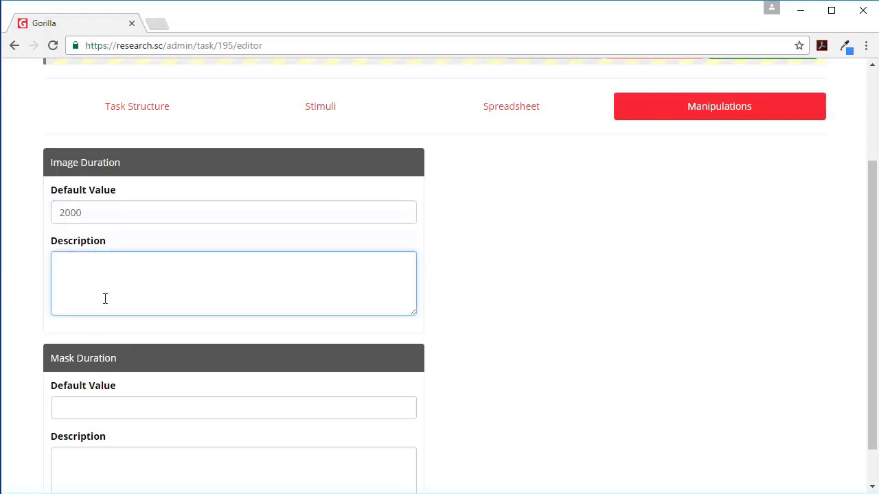
click(84, 410)
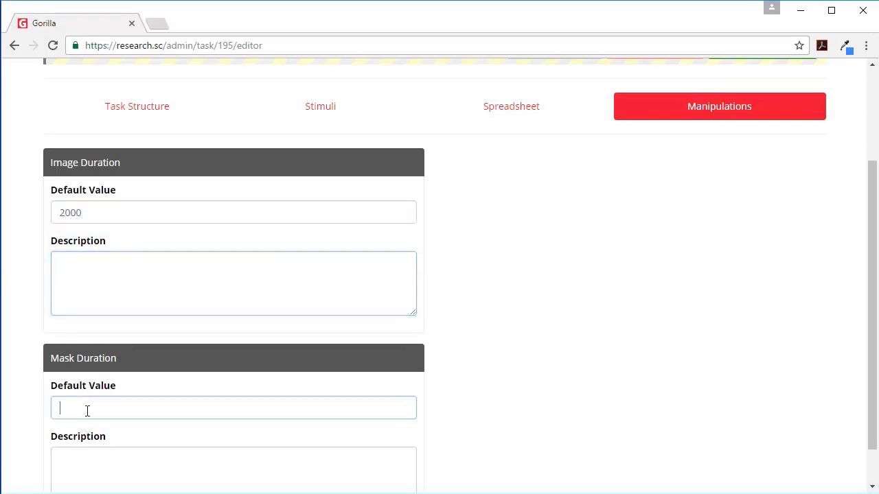
scroll(206, 399, down, 1)
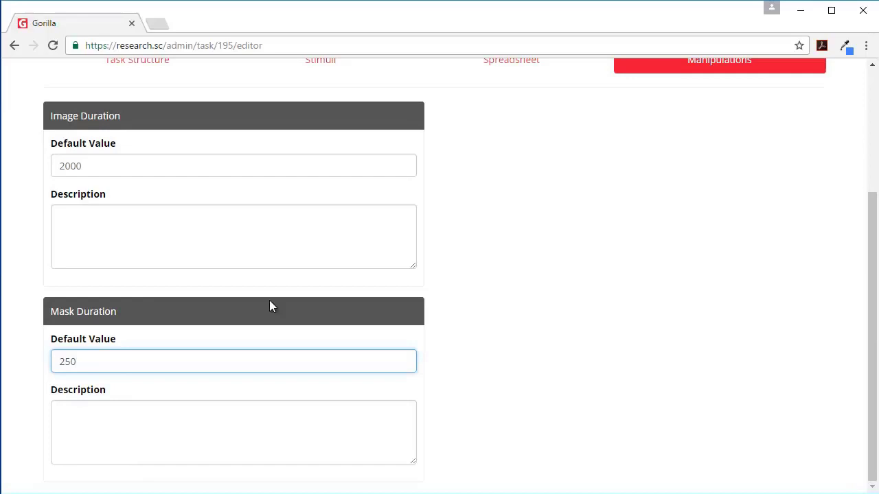
scroll(266, 323, up, 3)
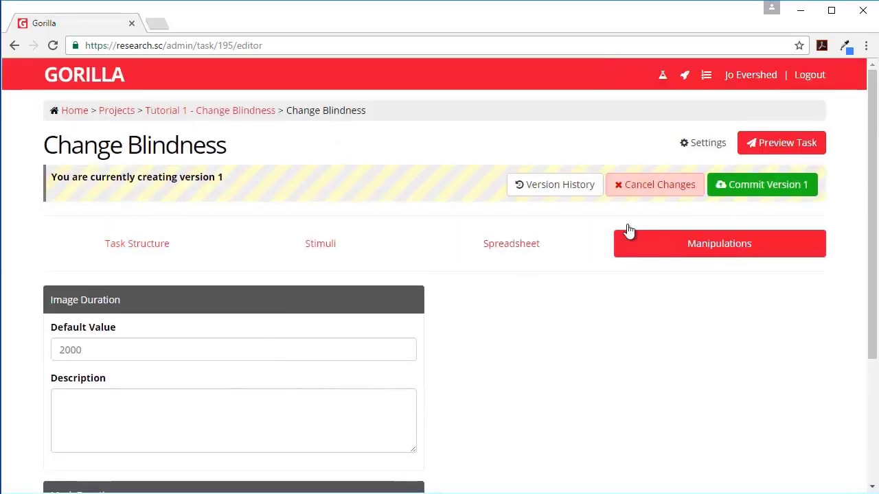
Commit version 1 of the task with the description 'basic implementation'
click(733, 182)
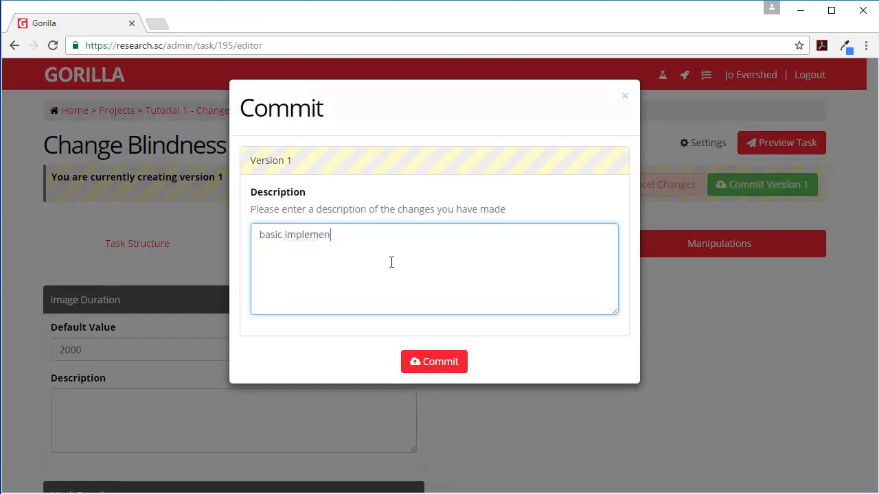
click(441, 364)
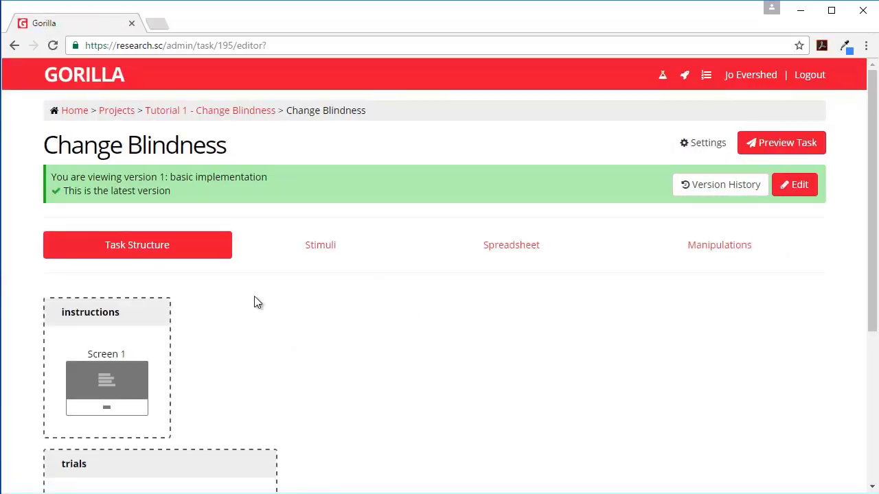
scroll(241, 306, down, 4)
scroll(231, 308, up, 4)
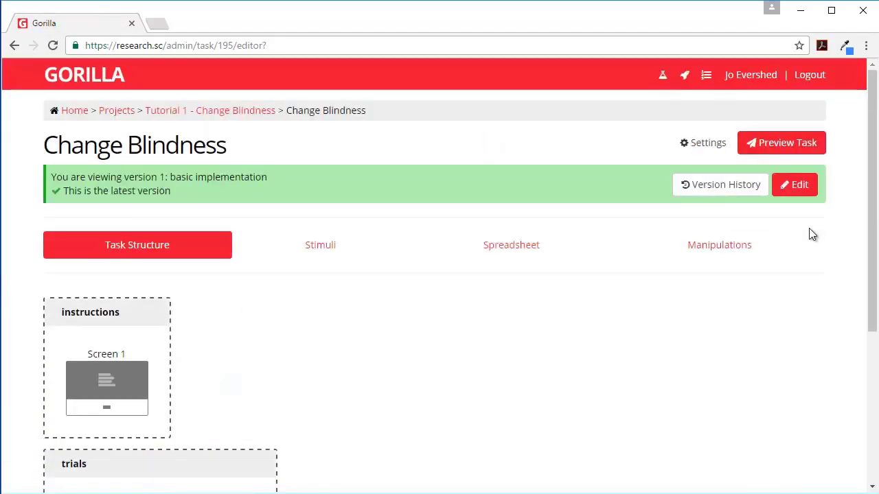
Preview the task through the Dinner and Notre Dame trials and download the data as metrics (70).csv
click(812, 151)
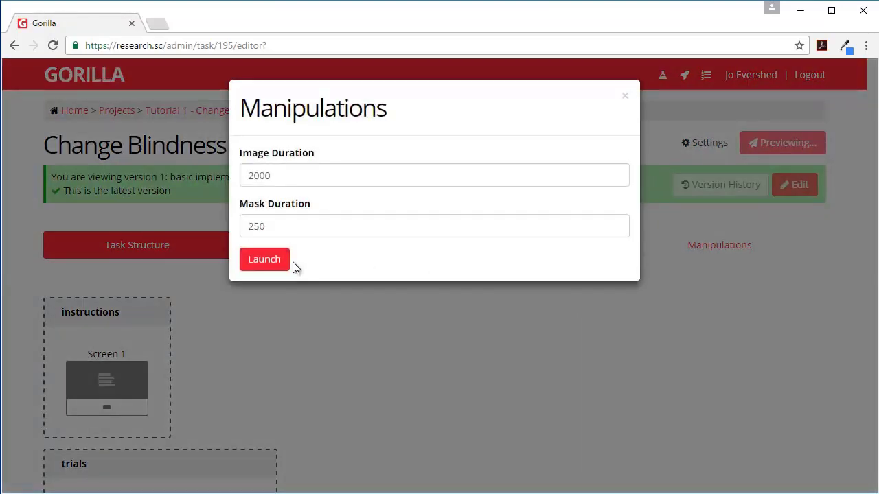
click(283, 260)
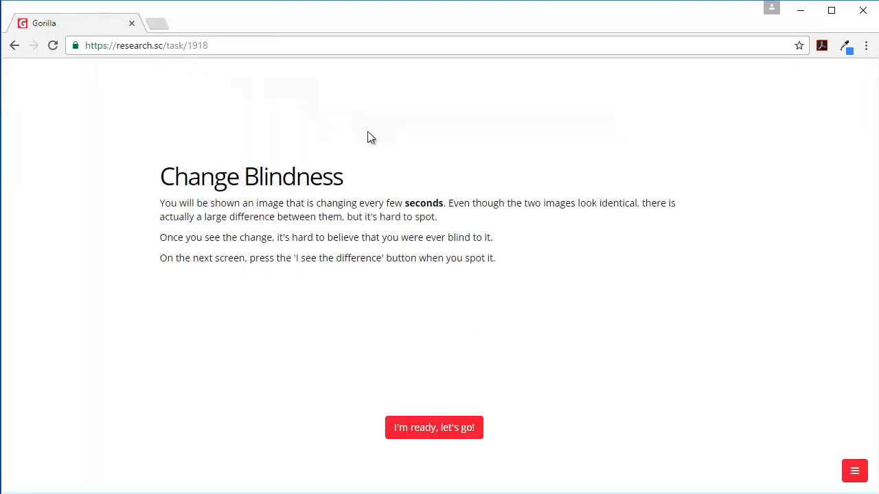
click(436, 424)
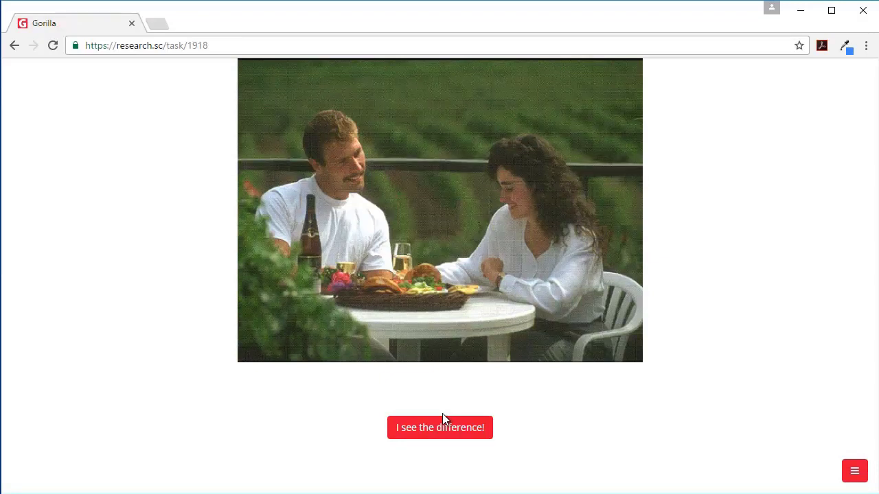
click(448, 429)
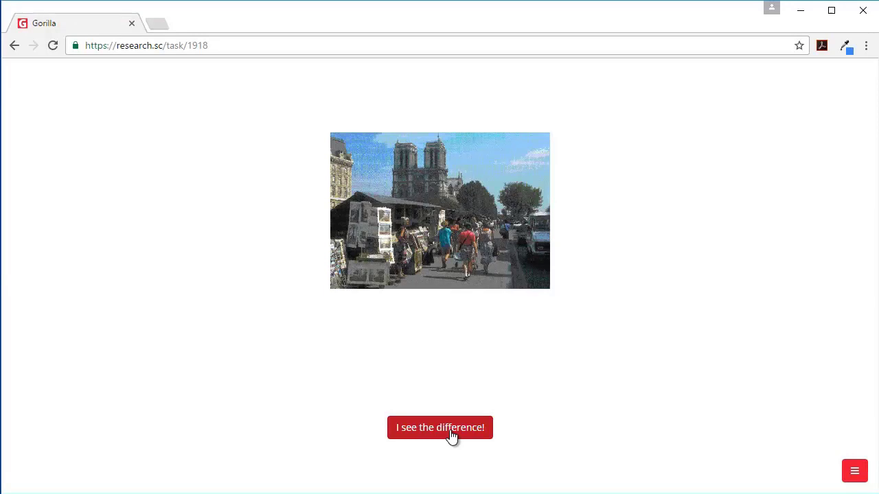
click(452, 433)
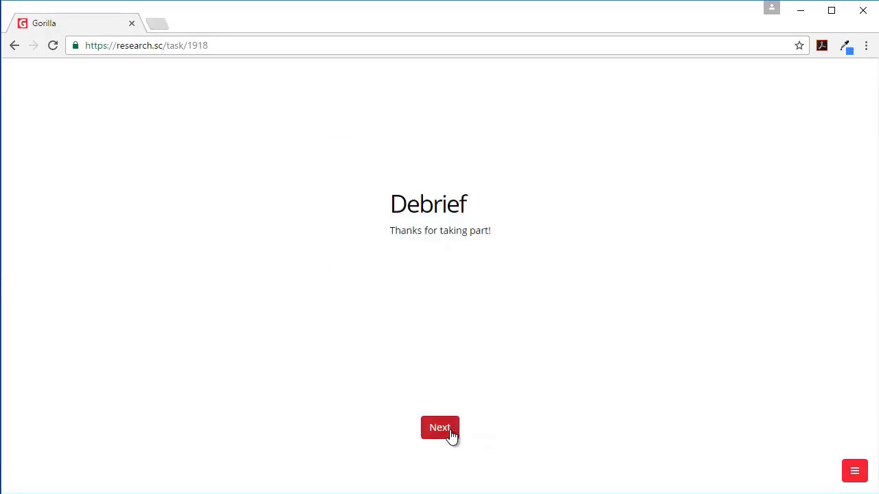
click(859, 471)
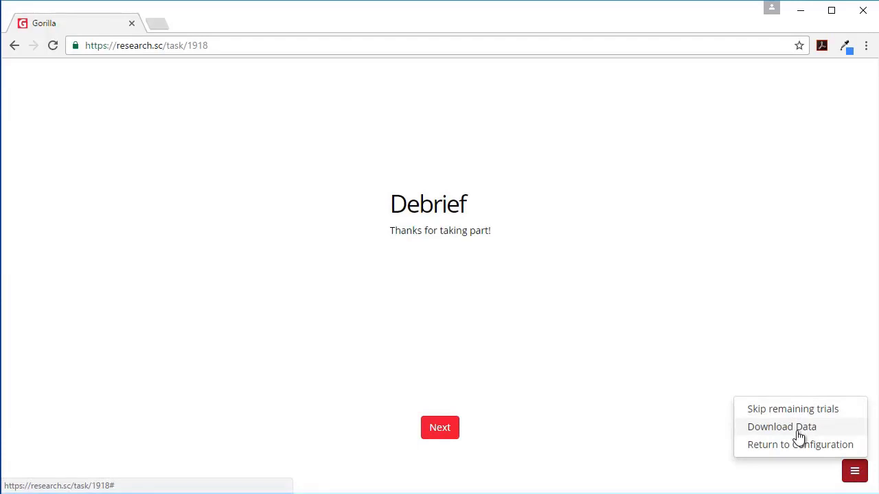
click(799, 428)
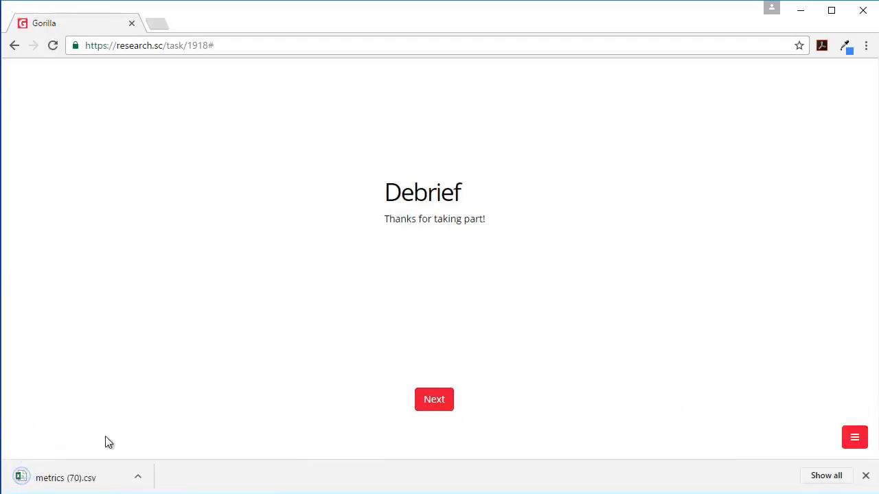
Open metrics (70).csv in Excel and widen the window to show more columns
click(59, 481)
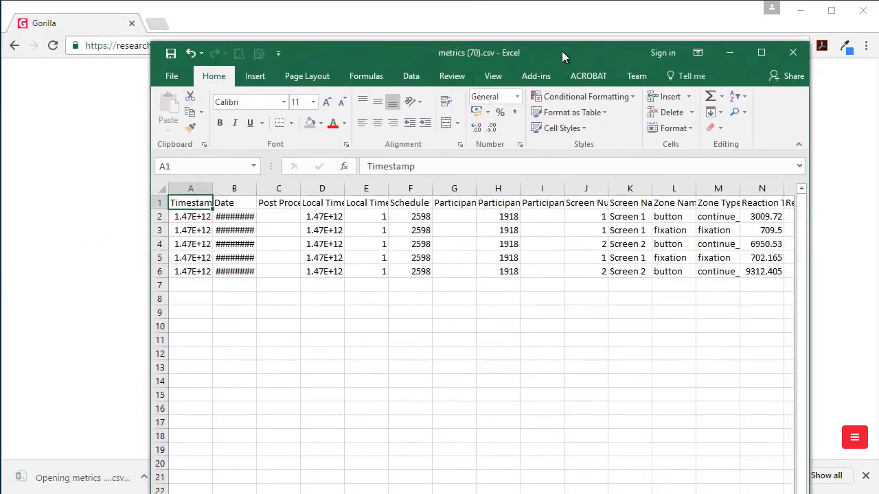
drag(459, 63, 388, 32)
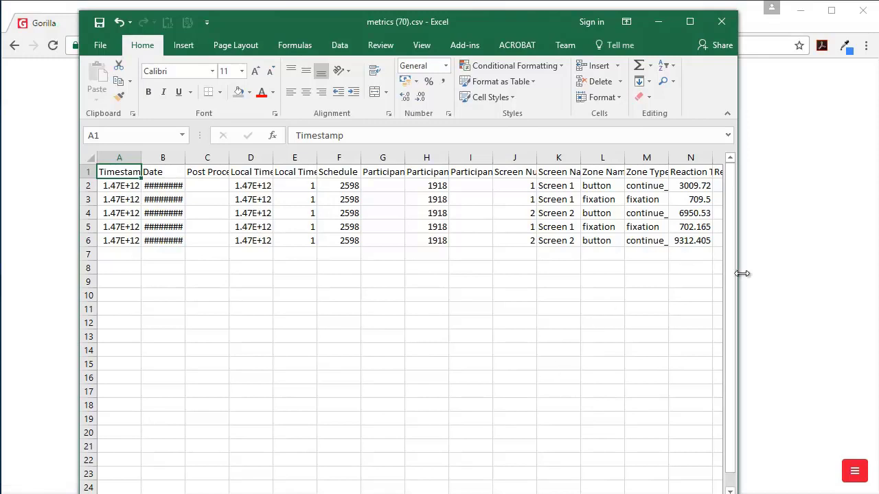
drag(741, 274, 878, 273)
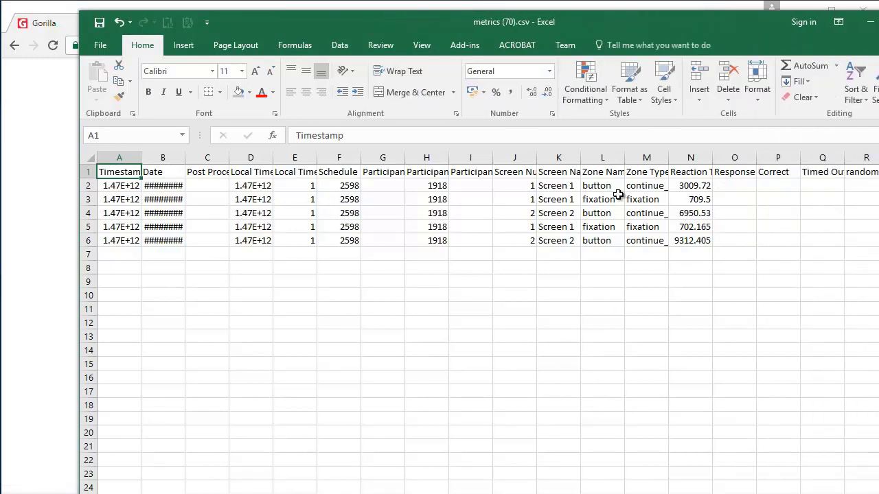
Review the zone names in column L and reaction times in column N
click(589, 198)
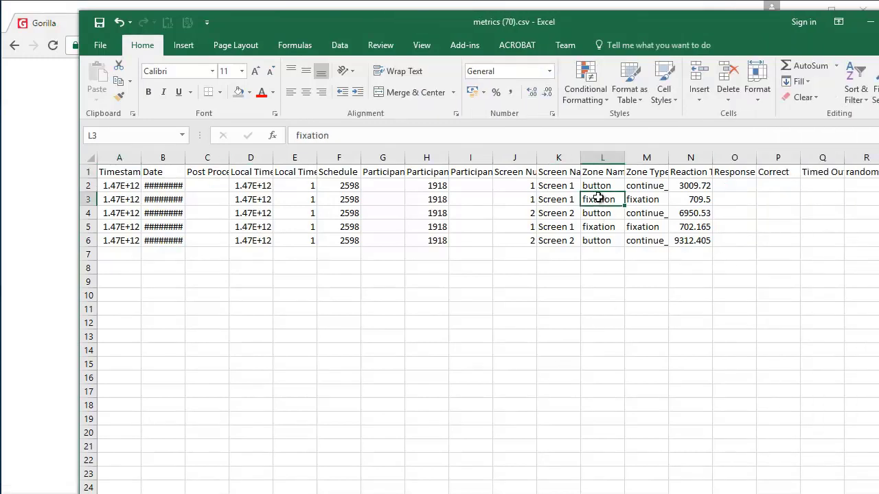
drag(594, 187, 600, 227)
drag(695, 199, 693, 242)
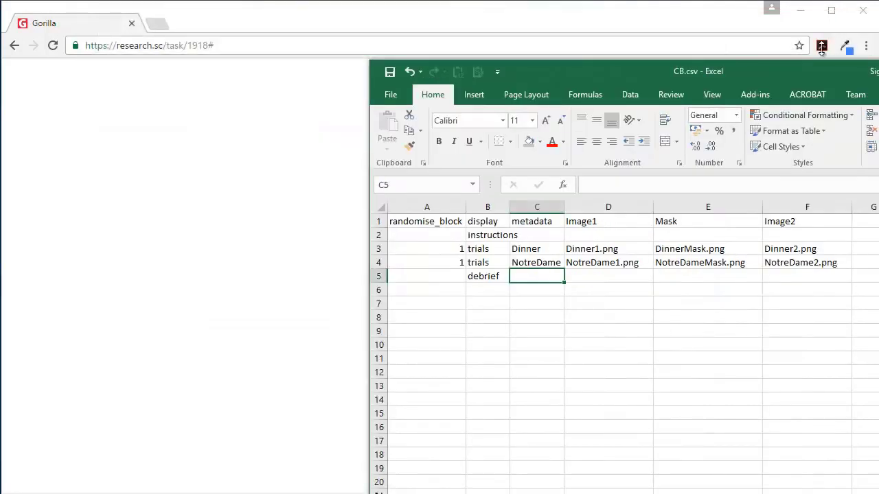
Finish the task preview and return to the Tutorial 1 - Change Blindness project
click(273, 274)
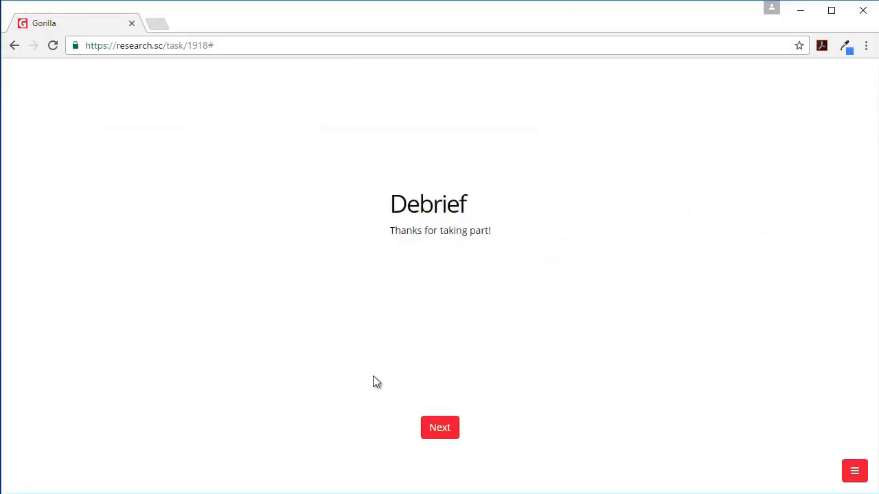
click(439, 428)
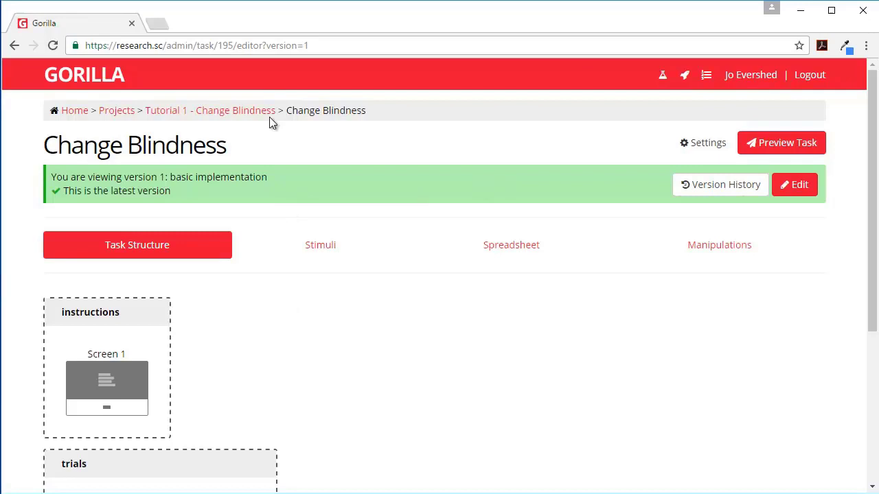
click(245, 111)
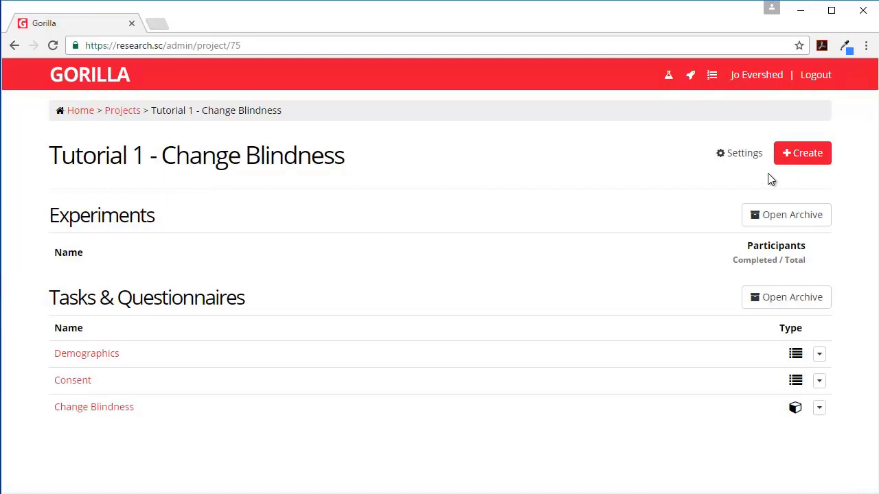
Create a new blank experiment named ChangeB from scratch
click(795, 157)
click(356, 182)
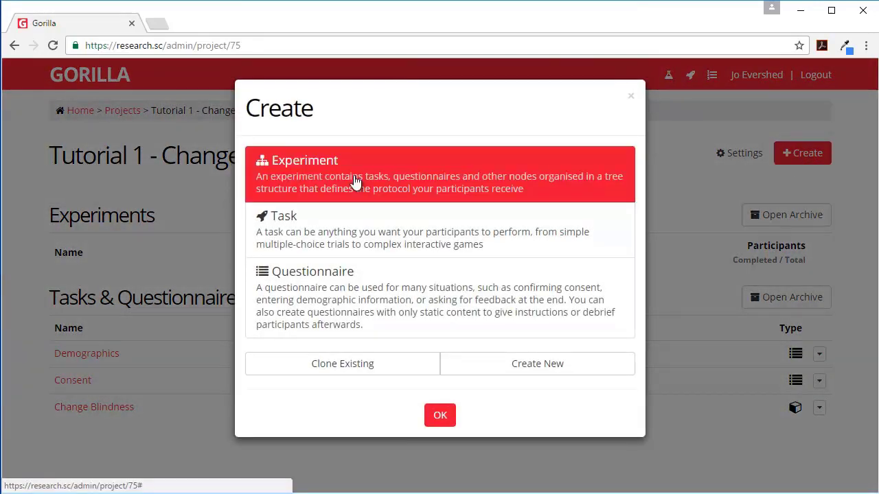
click(445, 421)
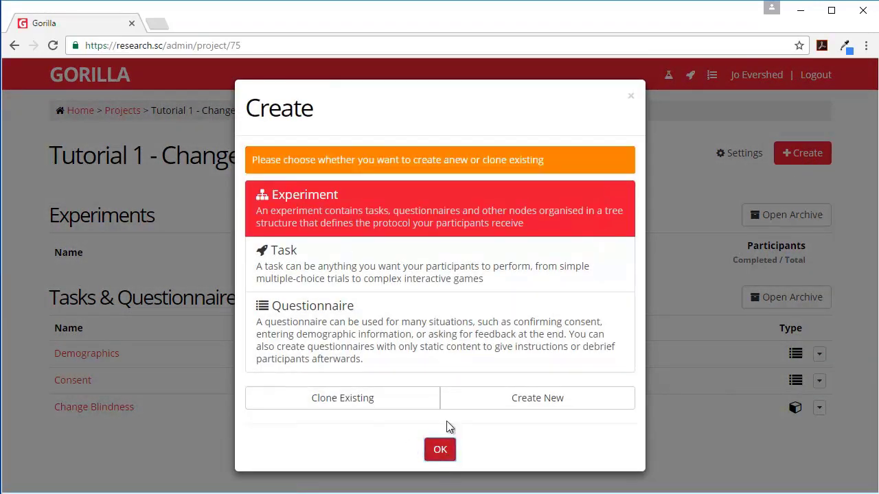
click(491, 408)
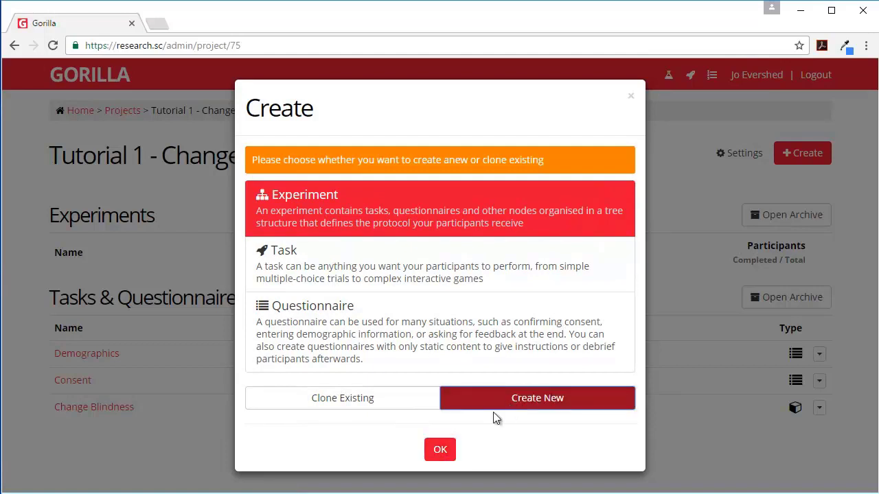
click(445, 452)
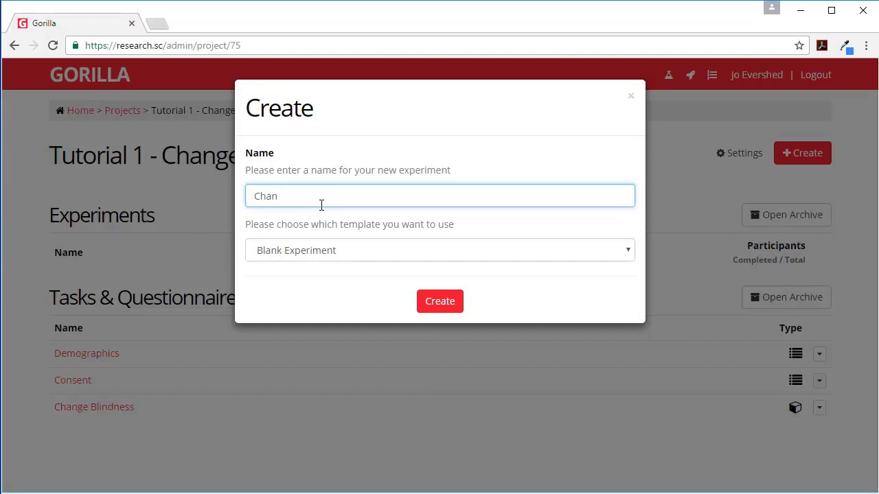
click(432, 303)
Start a new version and add the Change Blindness task node
scroll(439, 336, down, 3)
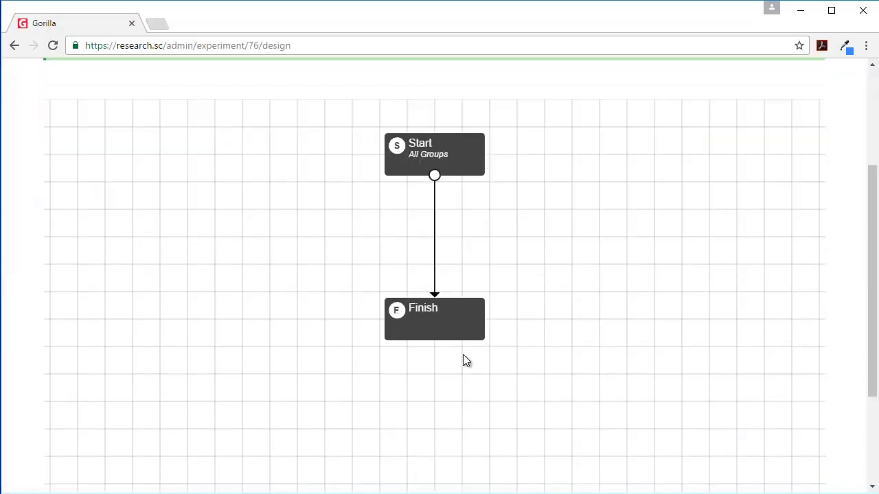
scroll(281, 245, up, 3)
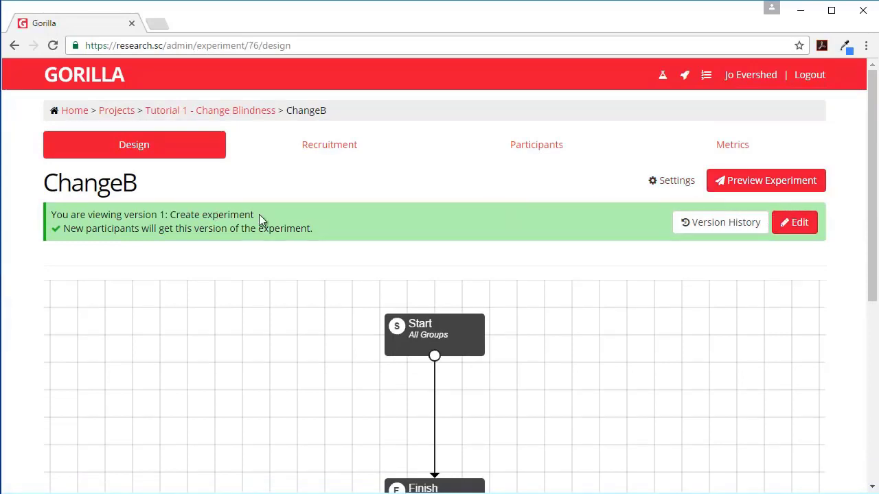
click(794, 222)
click(87, 266)
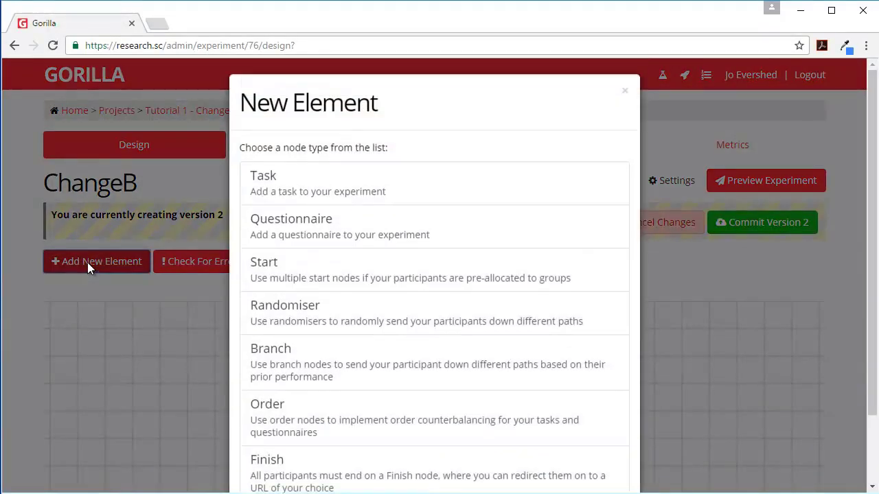
click(292, 198)
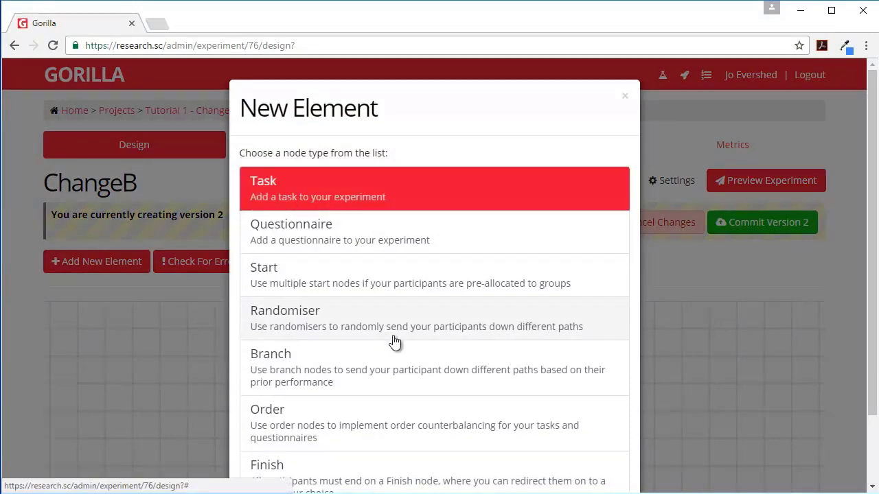
scroll(392, 343, down, 1)
click(429, 445)
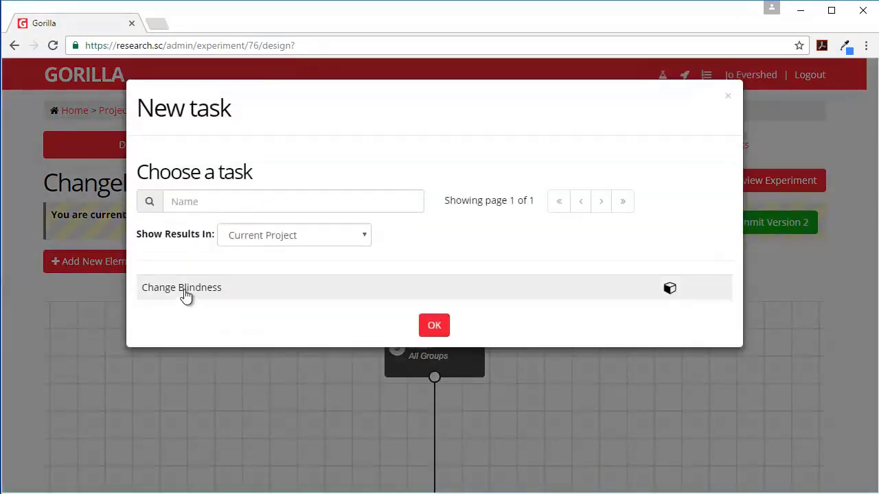
click(197, 288)
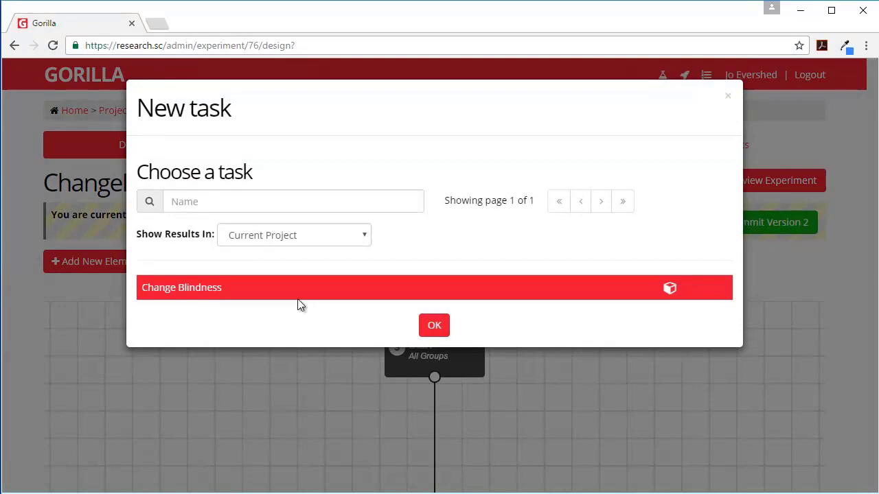
click(438, 328)
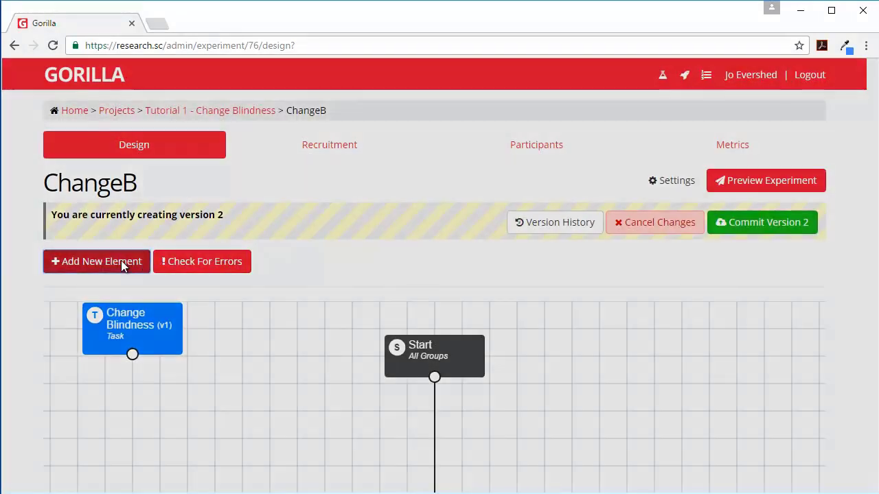
Add the Consent questionnaire node to the canvas
click(121, 260)
click(297, 231)
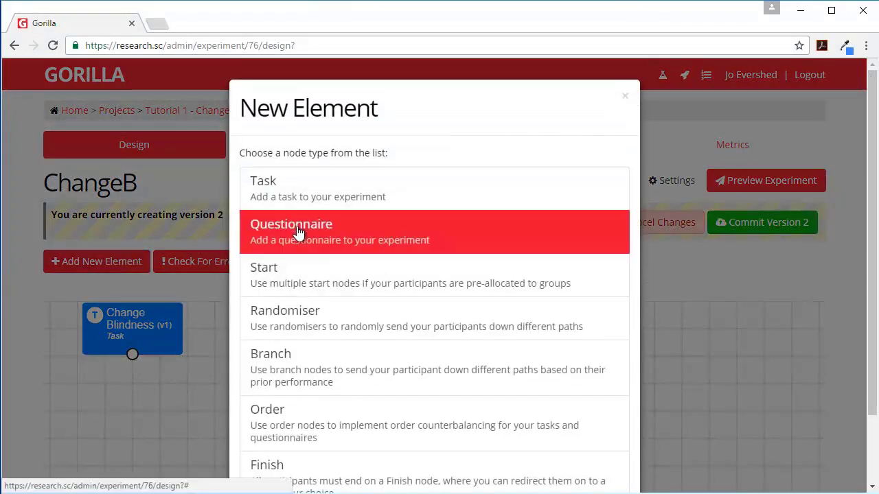
scroll(379, 349, down, 1)
click(434, 451)
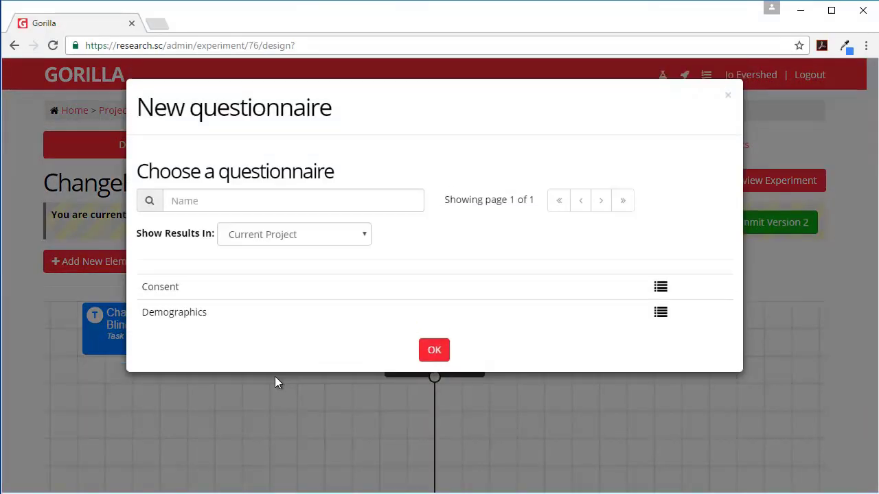
click(181, 296)
click(184, 315)
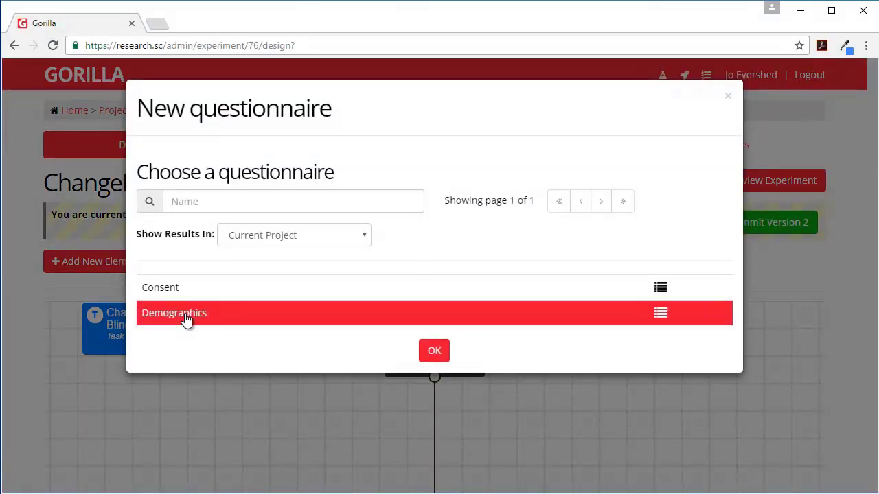
click(212, 297)
click(434, 351)
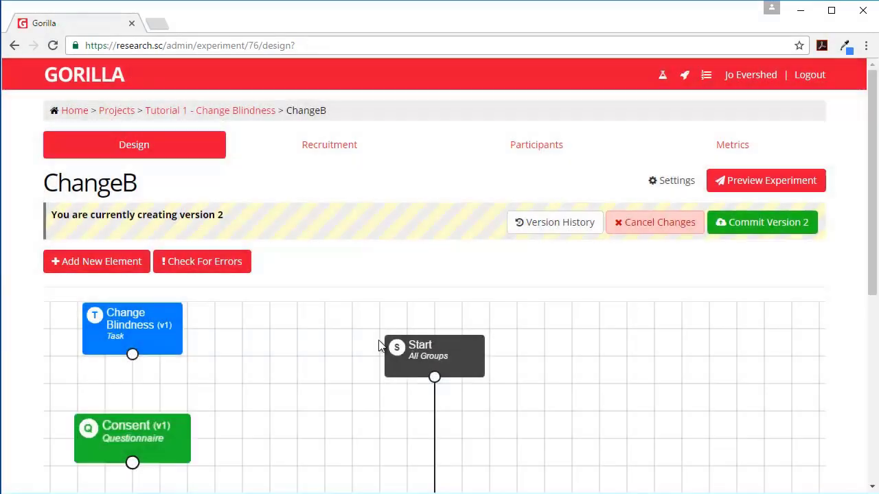
Add the Demographics questionnaire node to the canvas
click(116, 261)
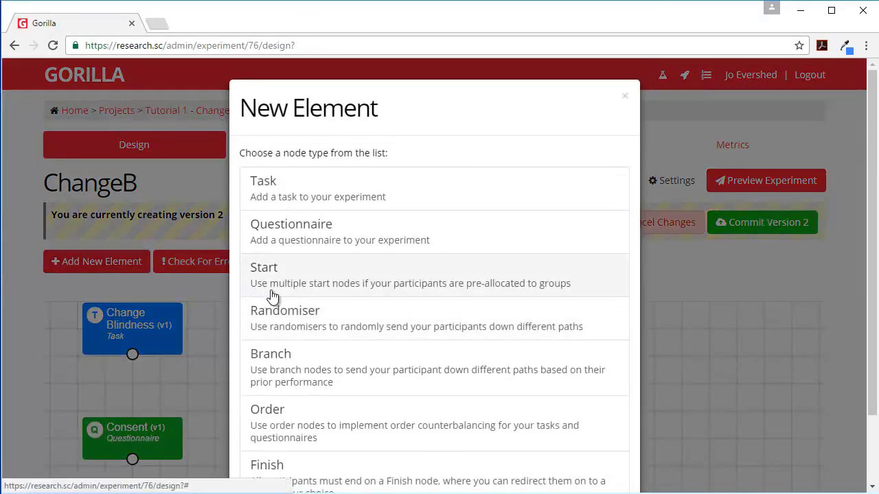
click(285, 226)
scroll(355, 373, down, 2)
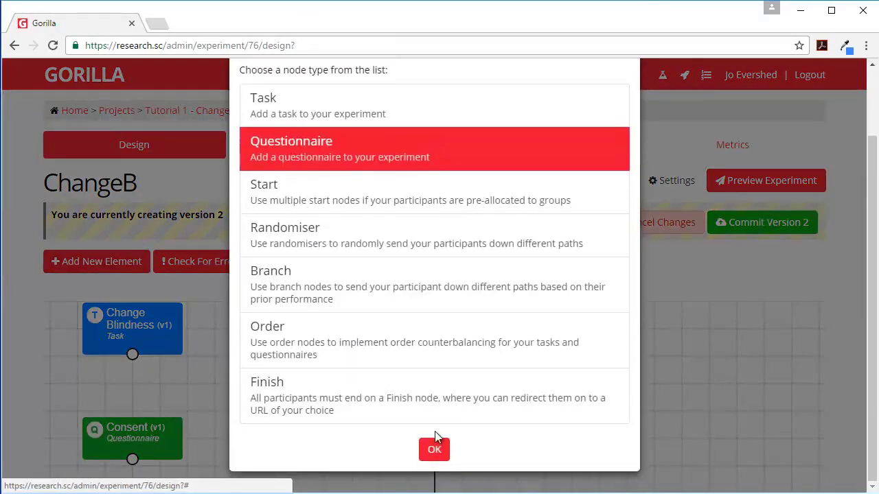
click(434, 445)
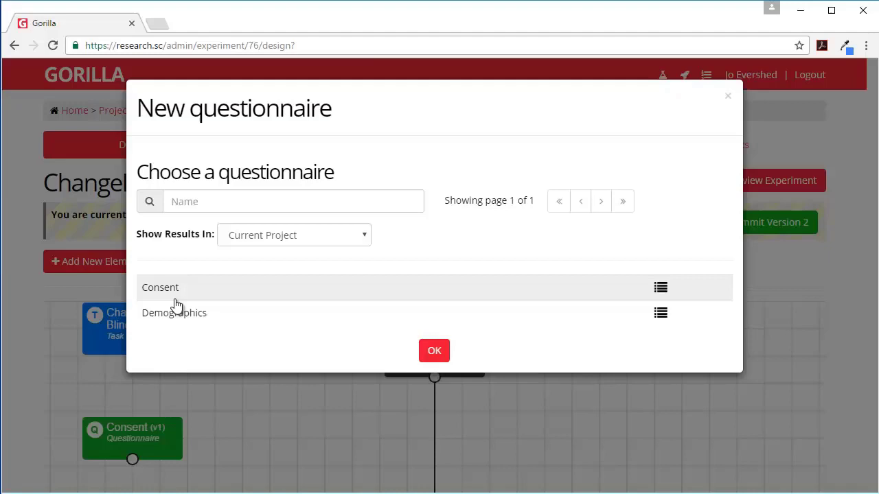
click(206, 319)
click(430, 354)
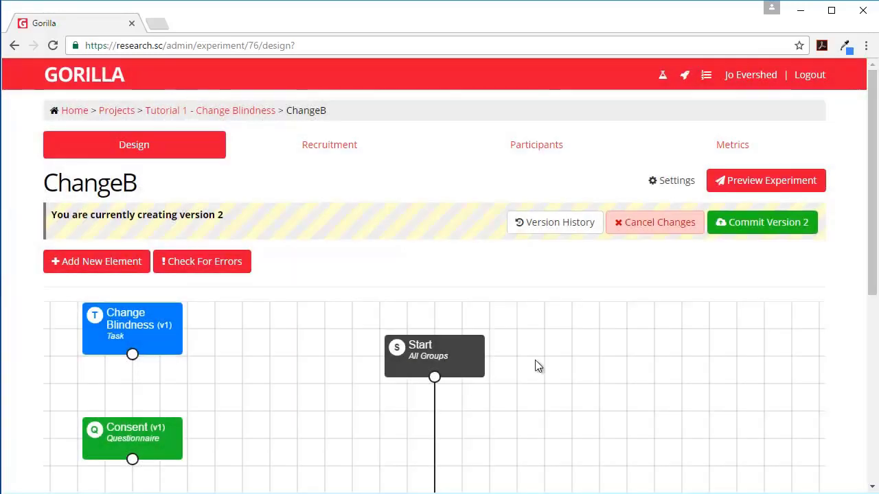
scroll(566, 371, down, 5)
scroll(566, 373, up, 3)
Link Consent below Start and Demographics below Consent
drag(456, 389, 465, 473)
scroll(559, 439, down, 2)
scroll(194, 141, up, 1)
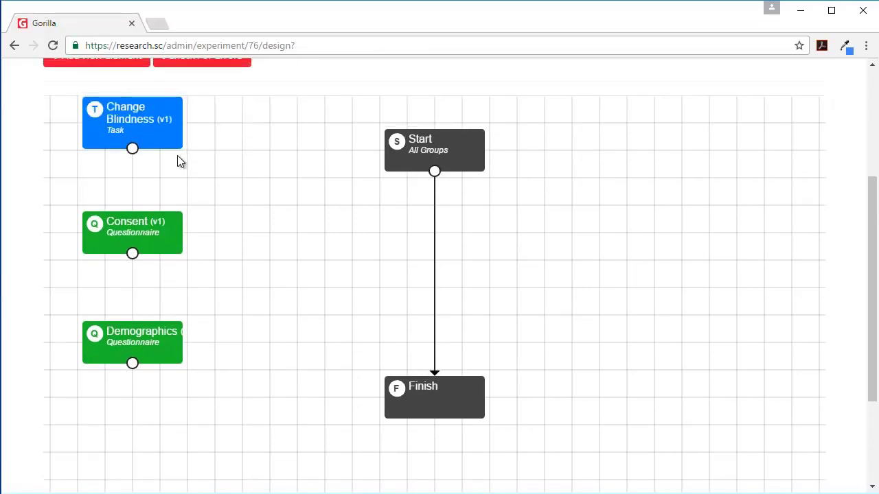
drag(147, 211, 426, 228)
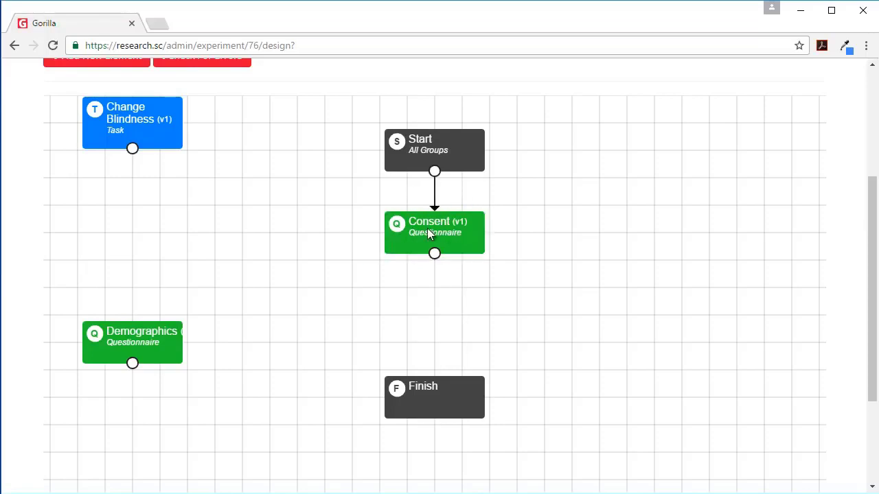
drag(157, 344, 453, 299)
drag(435, 254, 434, 310)
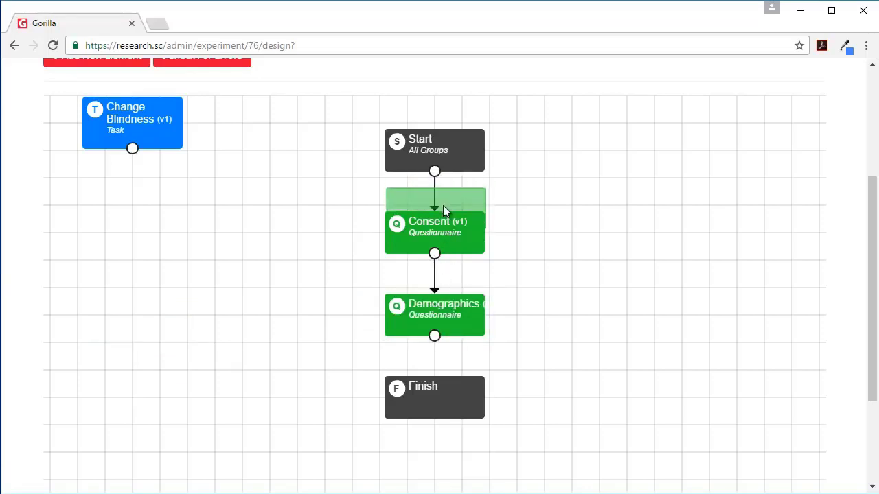
drag(444, 207, 443, 204)
drag(440, 300, 437, 246)
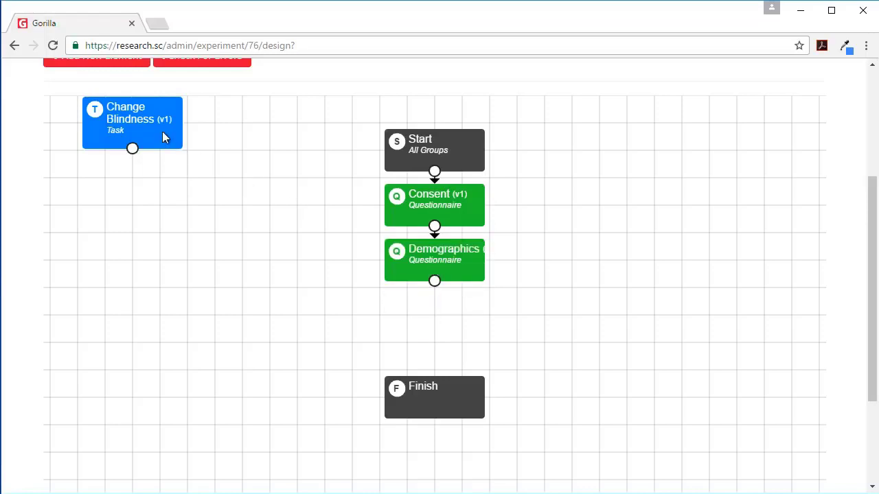
Insert Change Blindness after Demographics and move Finish below it
drag(162, 131, 432, 342)
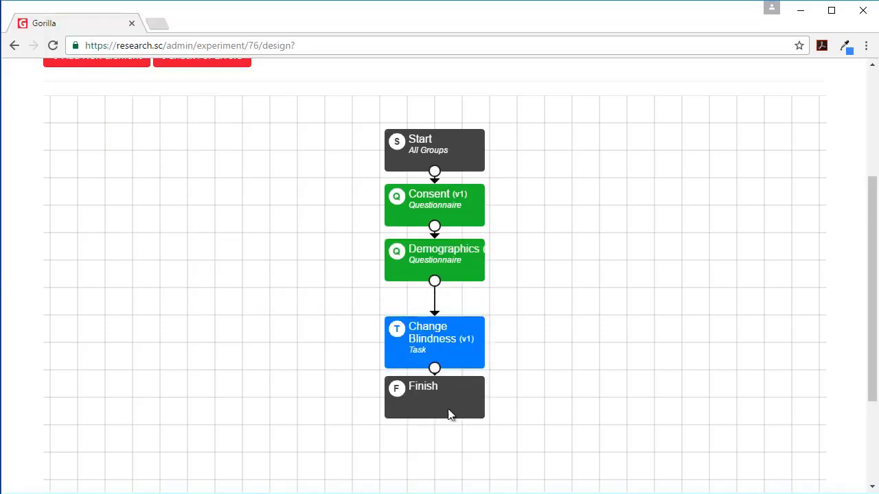
click(452, 345)
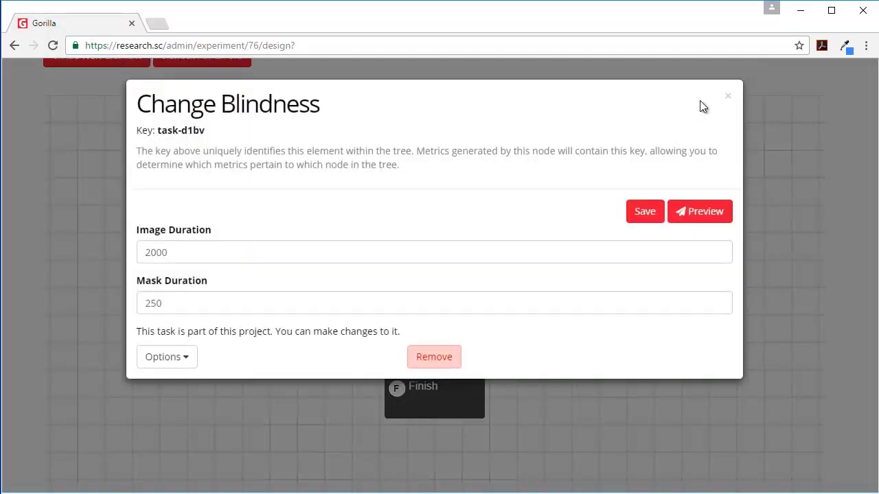
click(727, 101)
drag(478, 418, 469, 437)
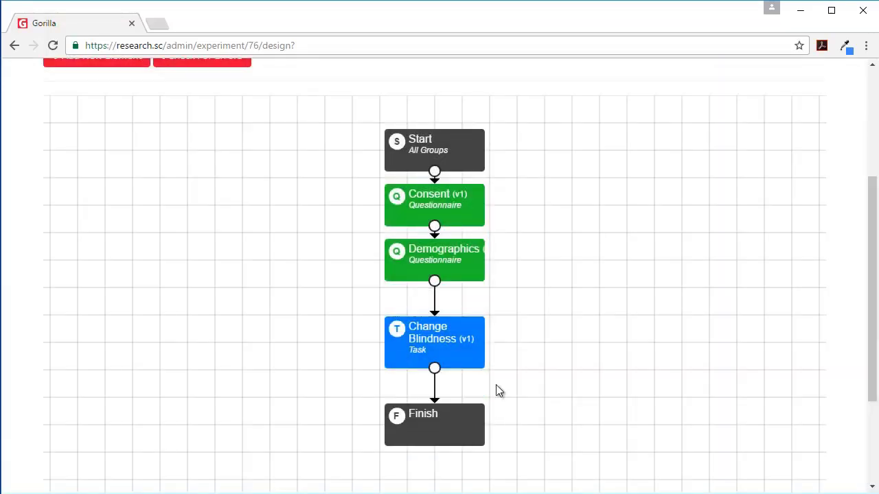
scroll(542, 333, up, 1)
scroll(540, 337, down, 2)
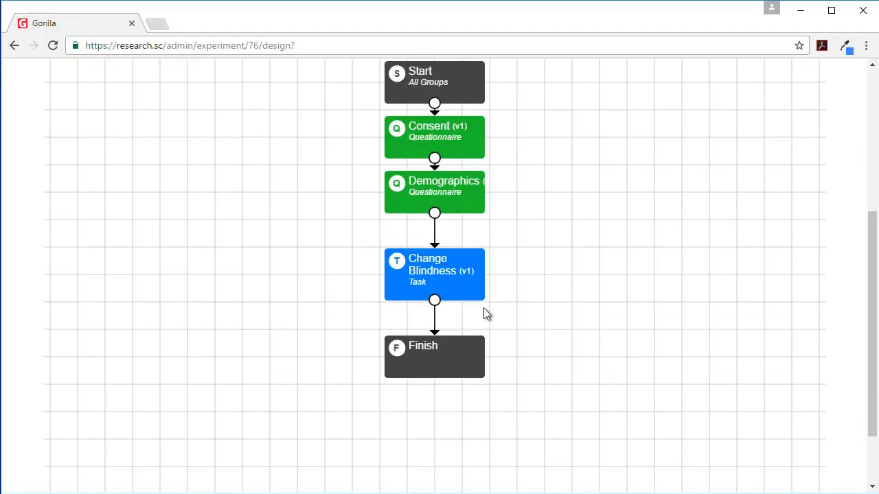
scroll(484, 312, up, 3)
Add a randomiser node with a first group named Mask at ratio 8
click(109, 192)
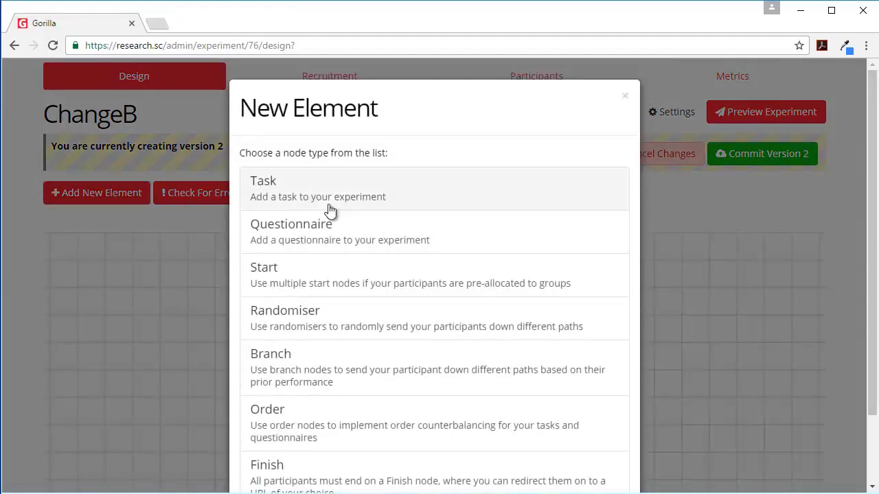
click(344, 322)
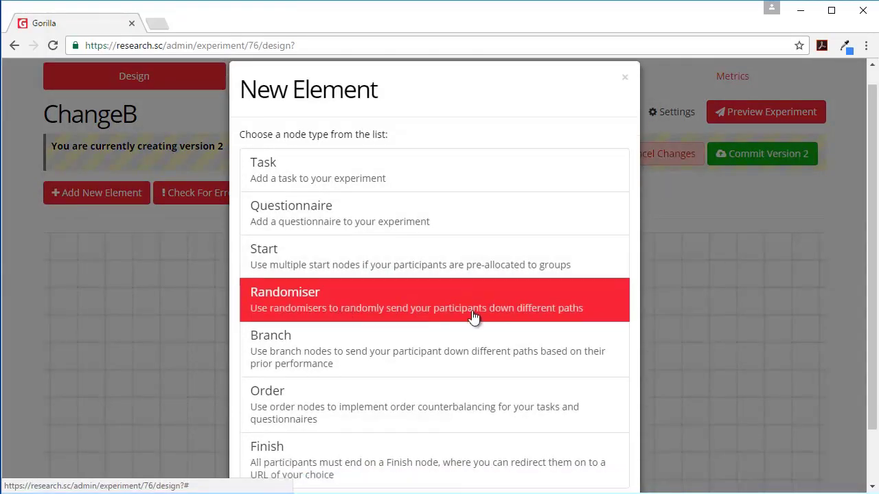
scroll(500, 318, down, 1)
click(432, 462)
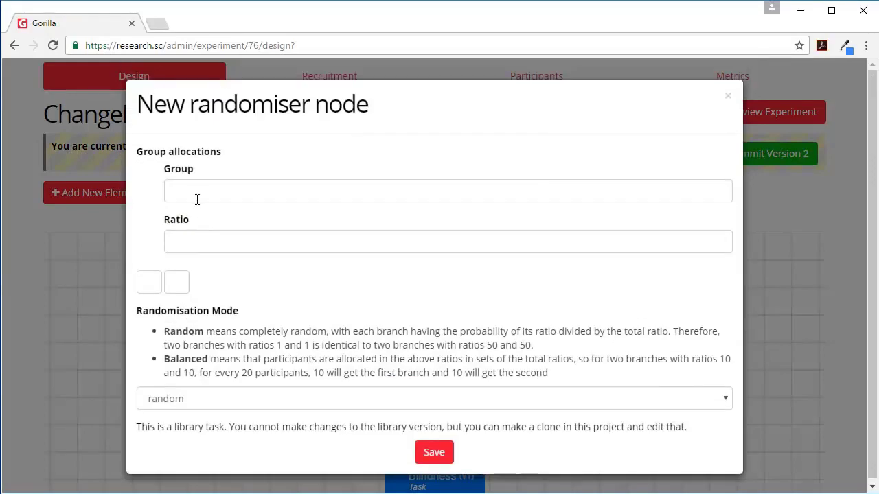
click(196, 193)
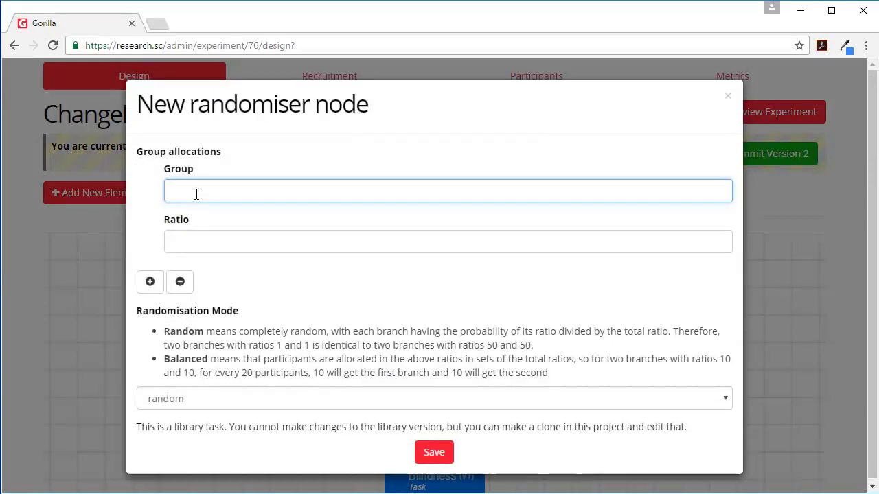
text(Mask)
click(183, 233)
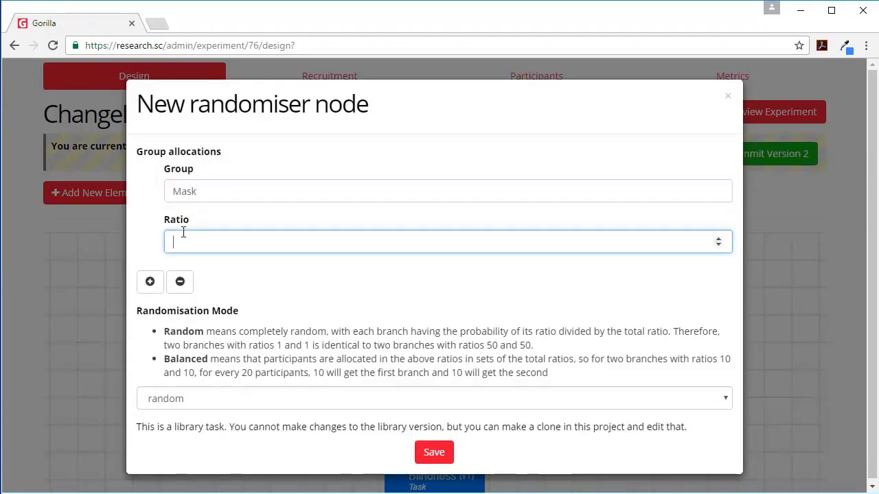
text(8)
Add a No Mask group at ratio 8, set balanced mode, and save
click(150, 282)
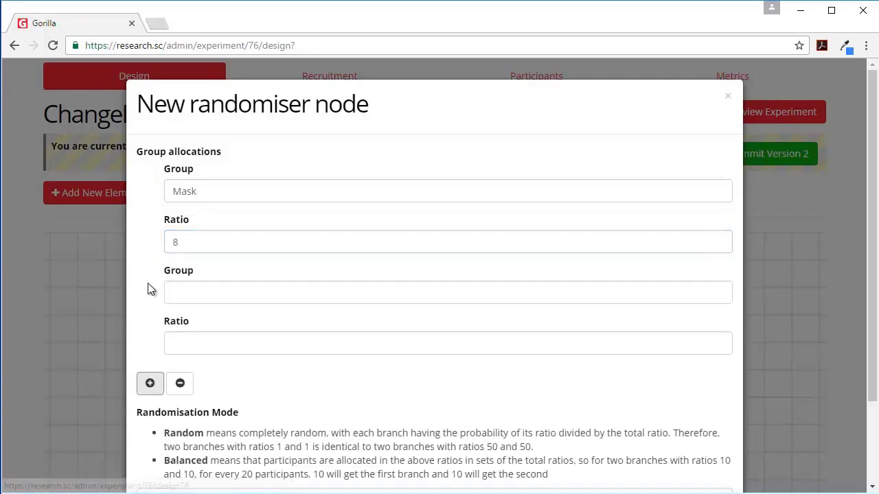
click(205, 291)
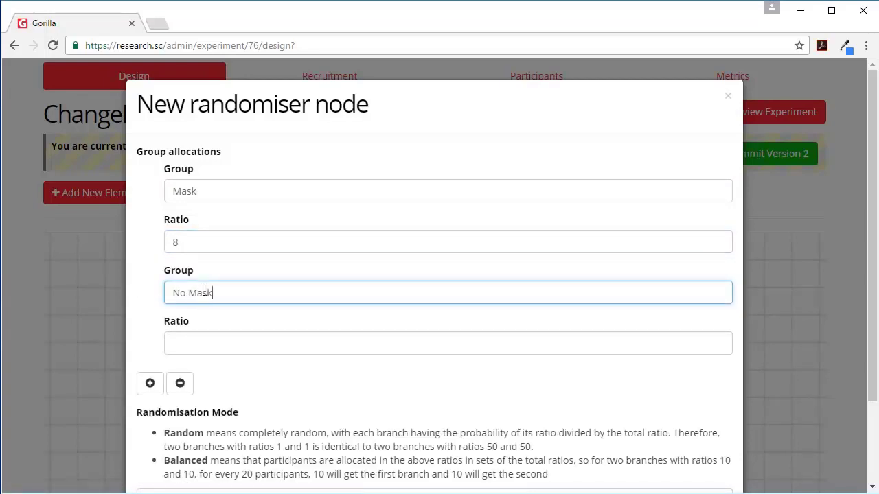
click(237, 340)
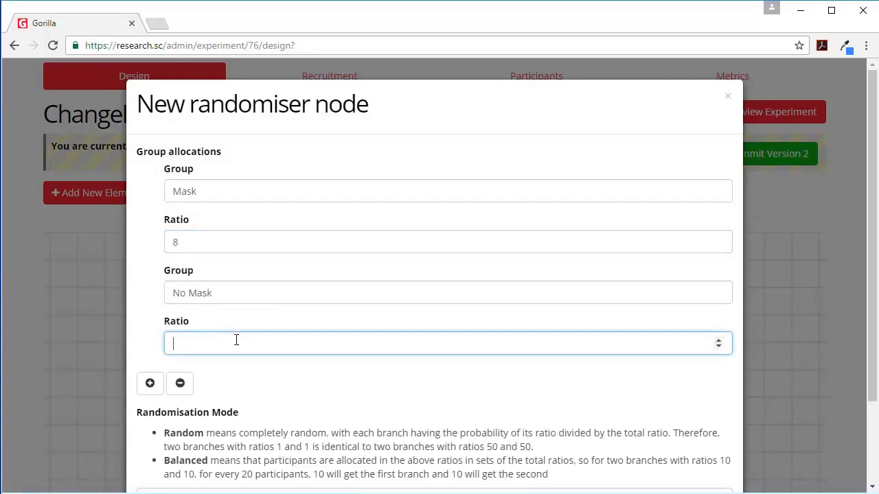
scroll(198, 395, down, 2)
click(193, 398)
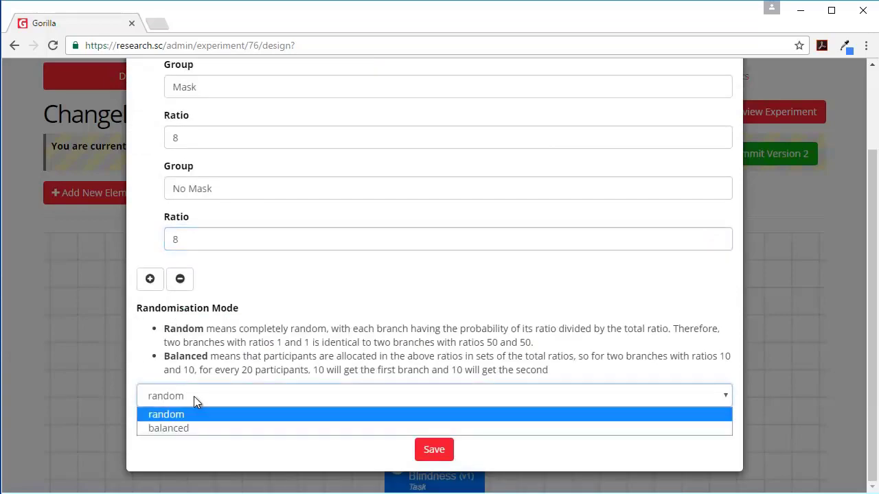
click(196, 432)
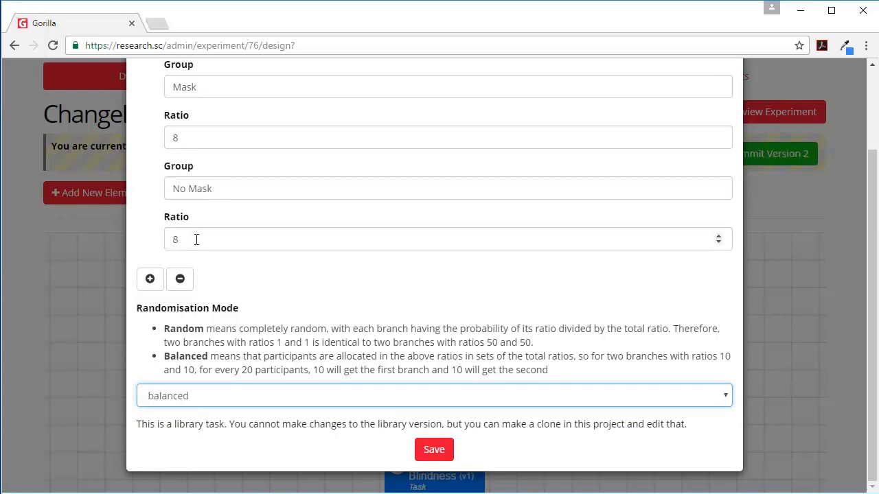
click(440, 449)
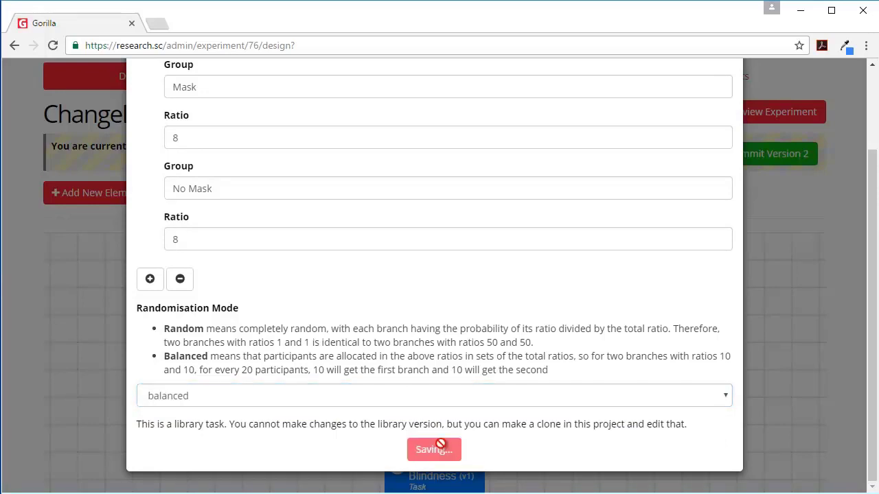
Insert the Randomiser into the flow right after Demographics
scroll(291, 379, down, 3)
scroll(290, 379, down, 1)
drag(423, 276, 442, 351)
drag(434, 211, 437, 239)
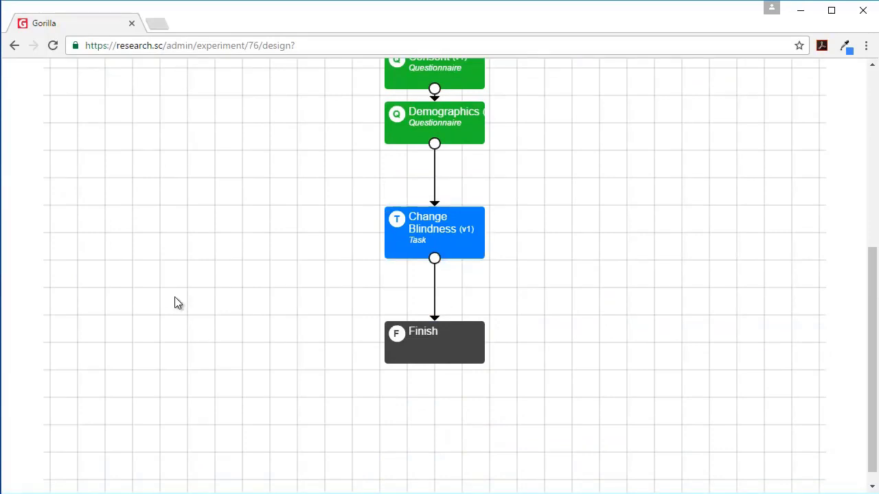
scroll(172, 288, up, 2)
drag(130, 135, 431, 351)
drag(436, 276, 440, 298)
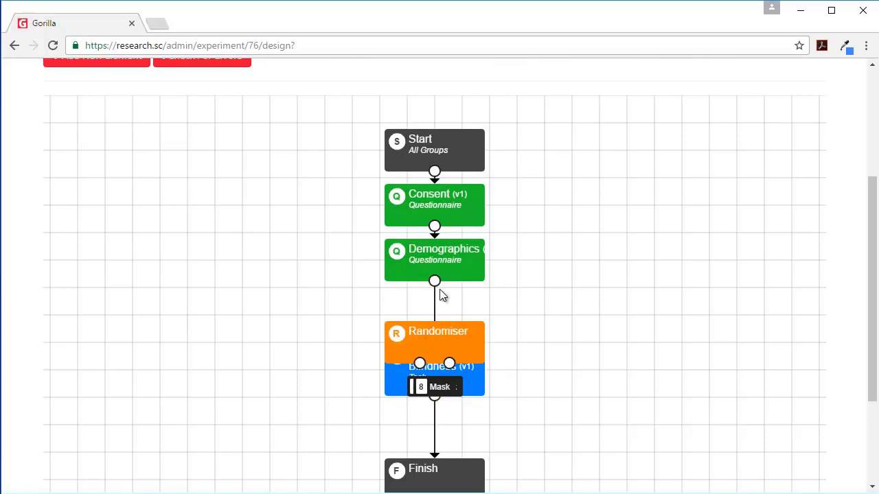
Connect the Randomiser's Mask output to Change Blindness and tidy the Finish node
drag(398, 384, 307, 416)
drag(419, 364, 324, 392)
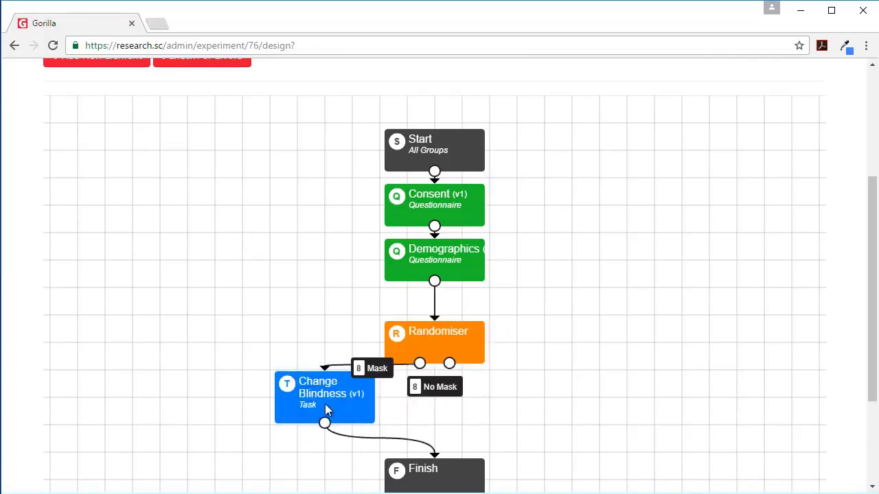
scroll(390, 434, down, 2)
drag(433, 384, 436, 374)
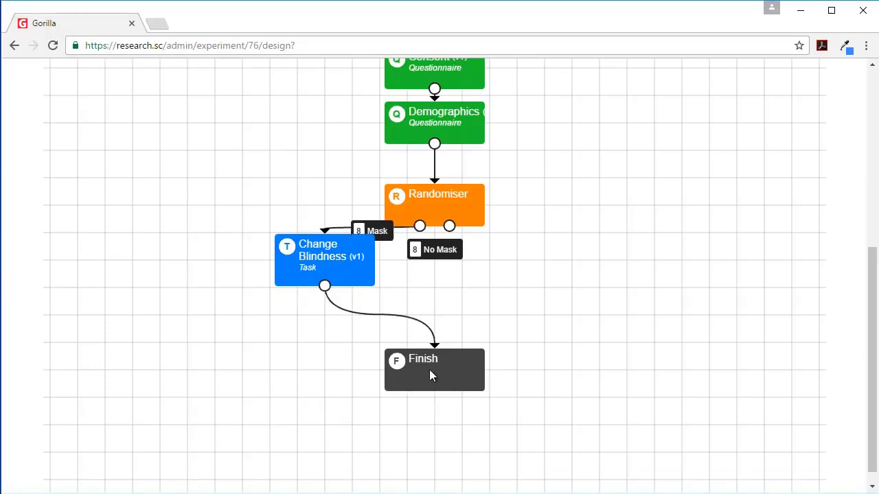
drag(353, 276, 355, 305)
scroll(190, 235, up, 3)
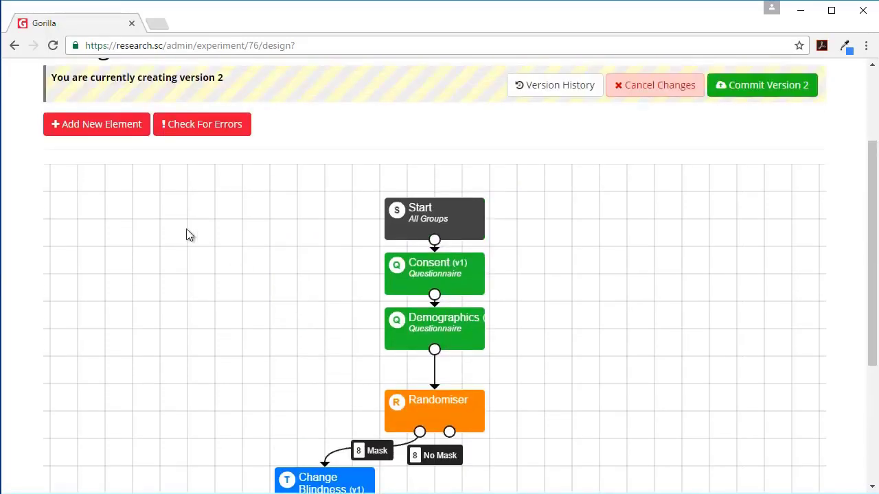
click(81, 130)
Add a second Change Blindness task node to the experiment
click(300, 200)
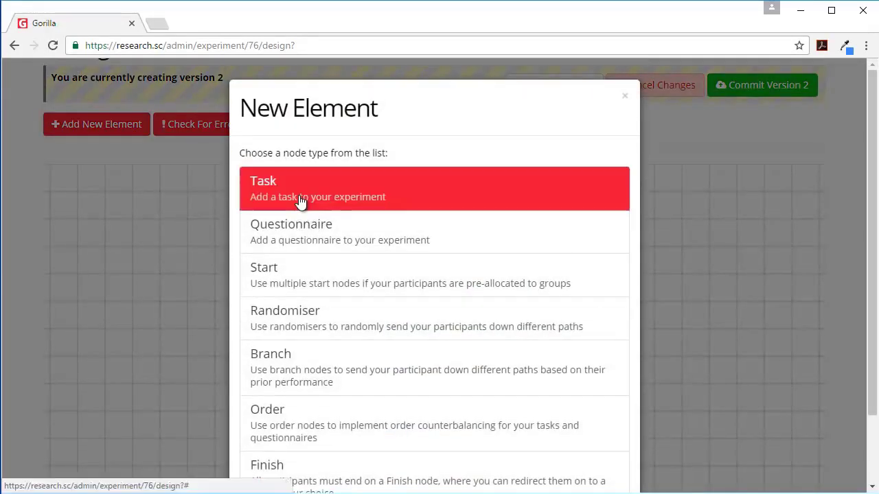
scroll(449, 304, down, 2)
click(434, 450)
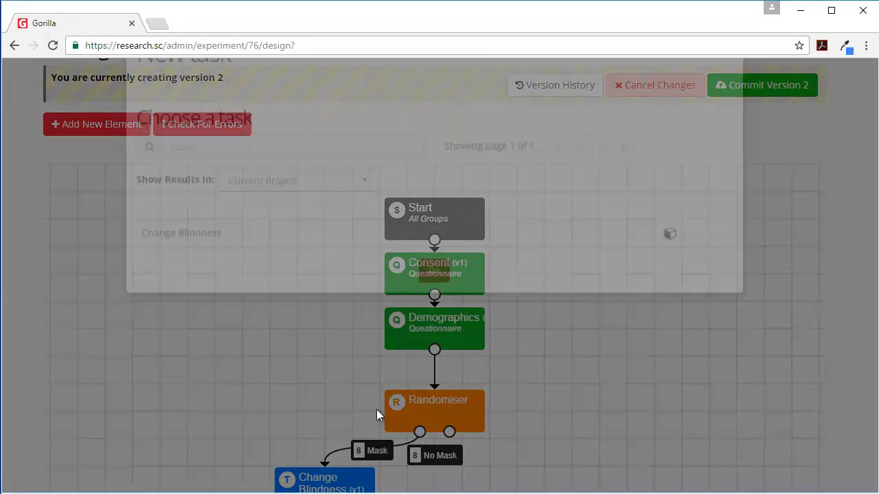
click(235, 288)
click(440, 326)
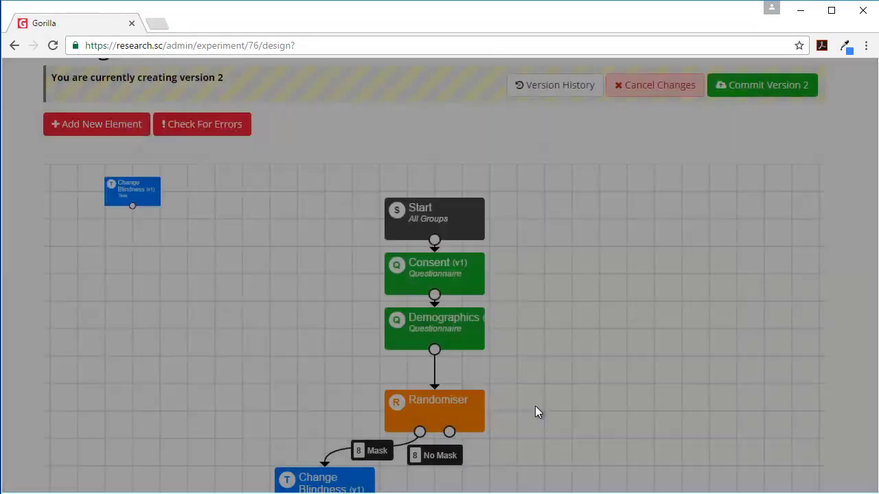
scroll(528, 417, down, 3)
scroll(217, 287, up, 2)
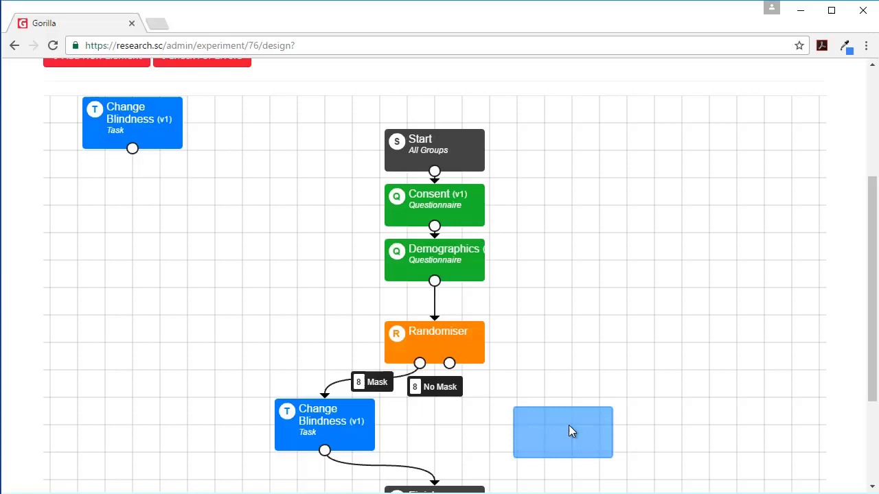
Place the new task under the Randomiser and wire the No Mask branch into it
drag(569, 432, 515, 422)
drag(449, 362, 523, 423)
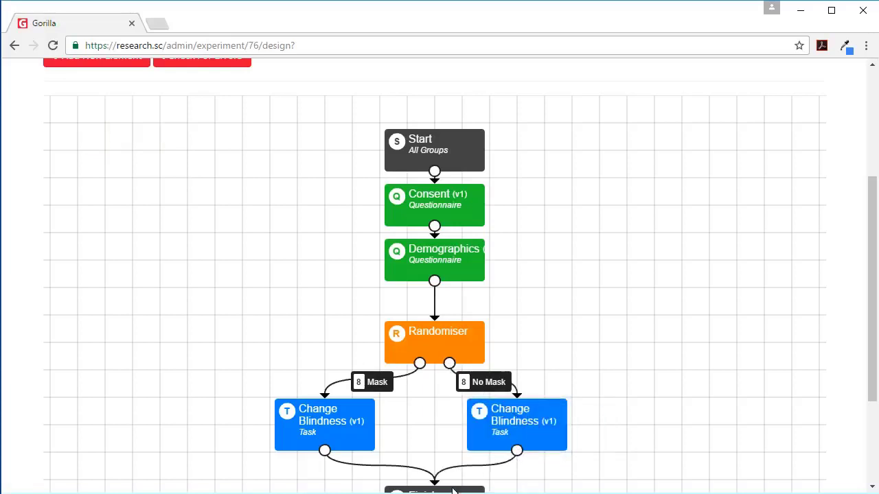
scroll(609, 474, down, 2)
scroll(557, 386, up, 1)
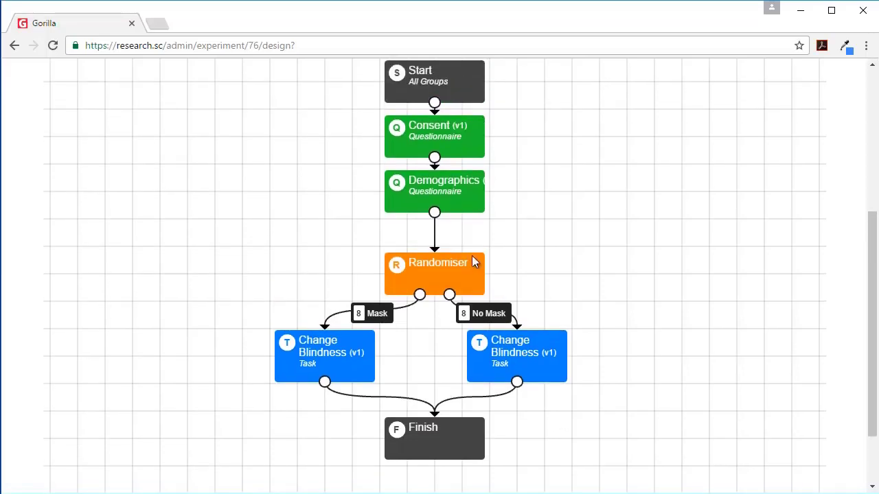
Change the No Mask task's Mask Duration from 250 to 0 and save it
click(517, 351)
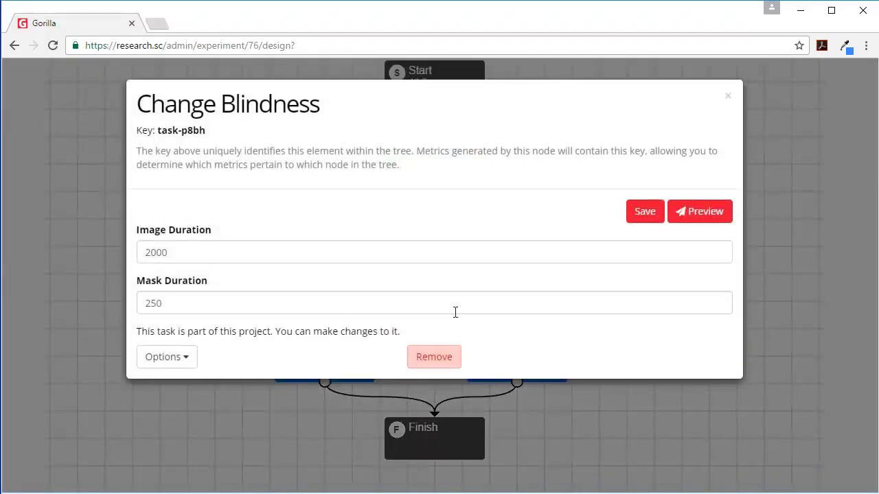
drag(190, 308, 75, 306)
text(0)
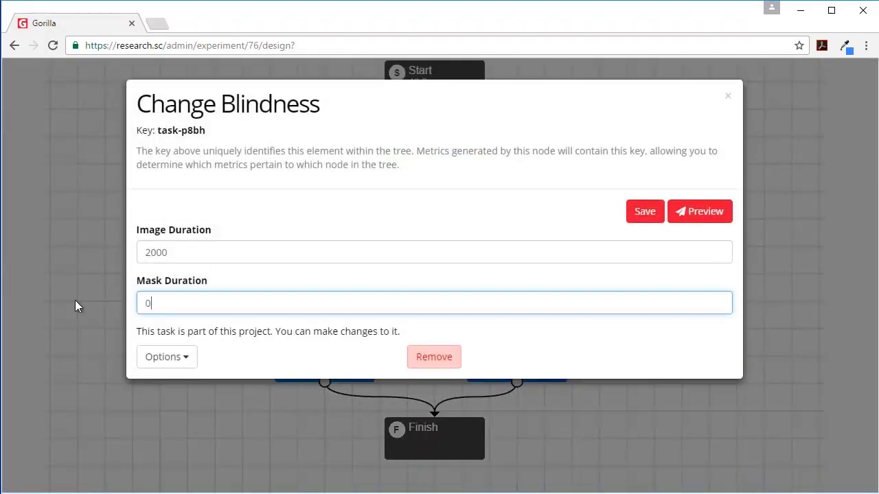
click(645, 211)
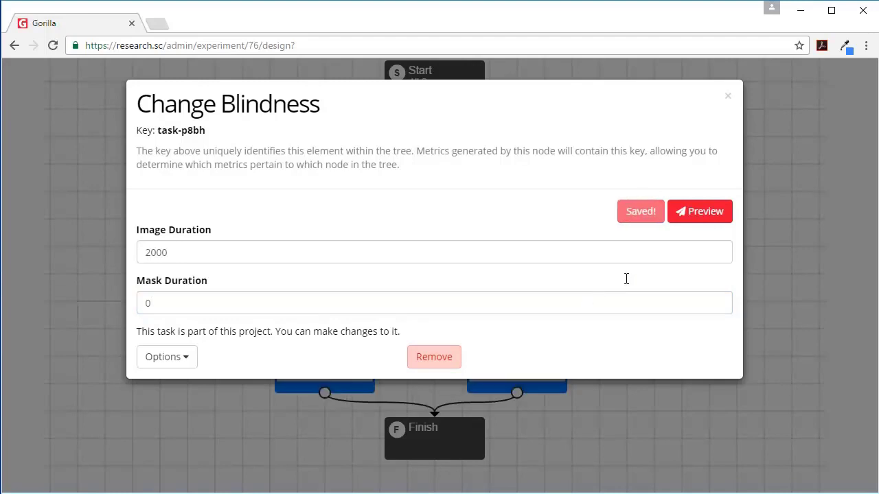
click(728, 96)
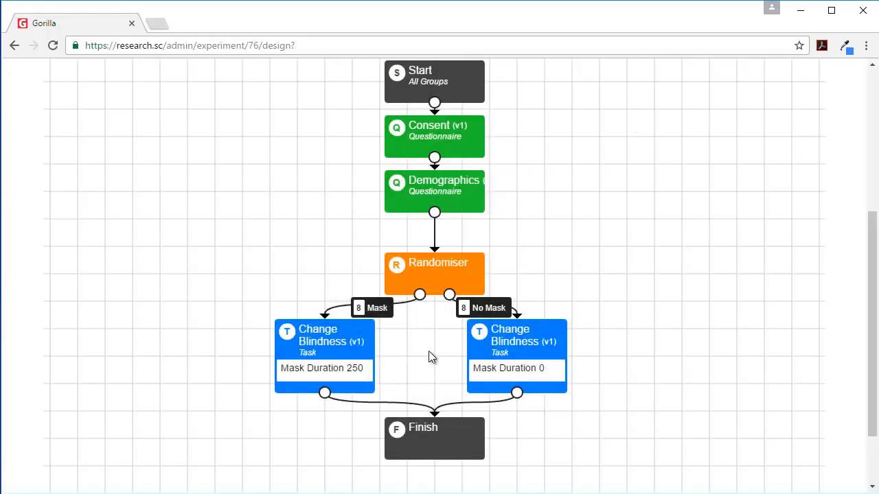
drag(504, 355, 531, 355)
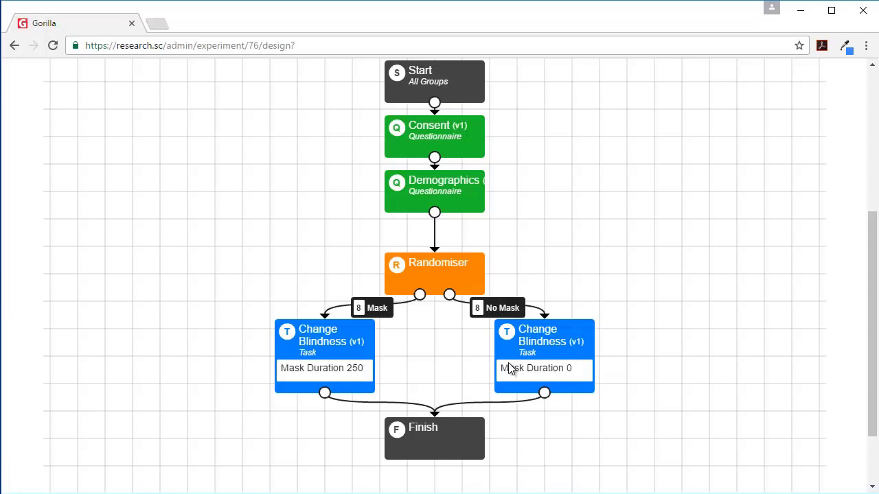
scroll(508, 368, up, 5)
Commit version 2 with description 'between subjects varying mask duration from 250 to 0'
click(781, 161)
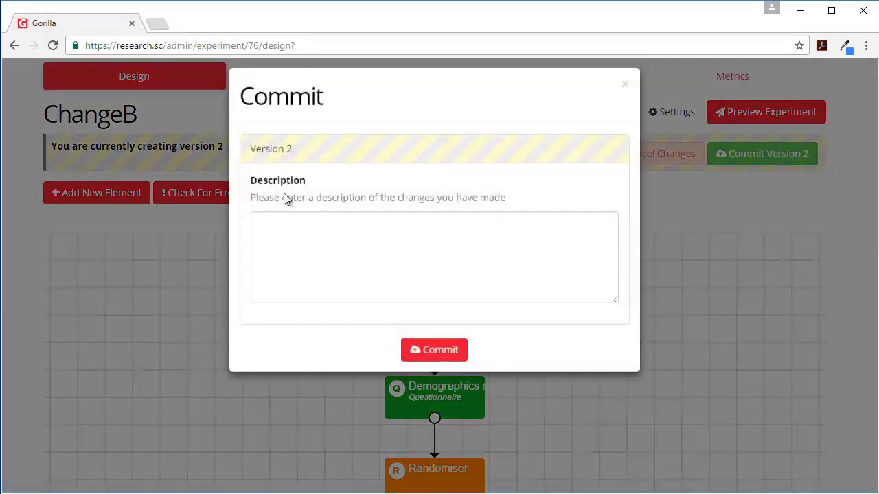
click(356, 265)
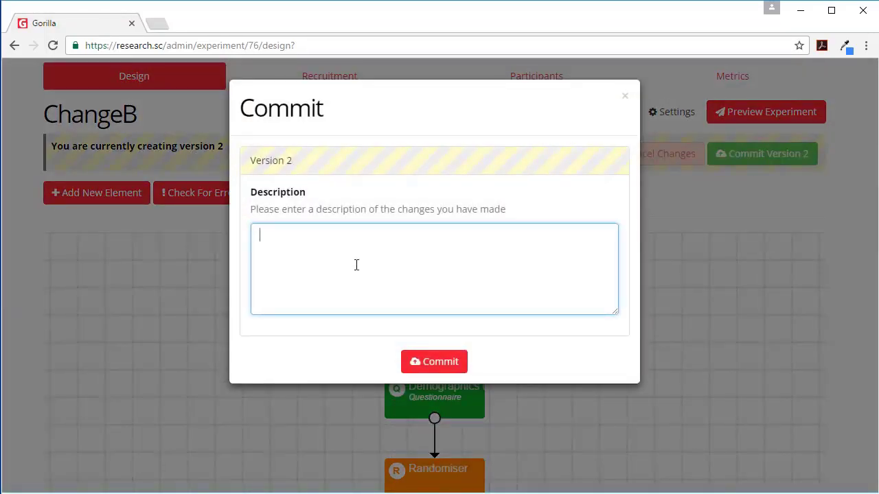
text(between subjects v)
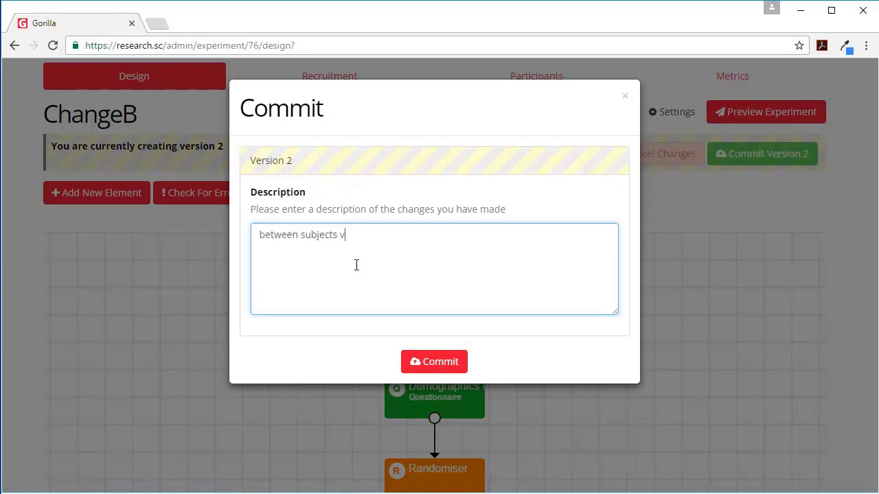
text(arying mask duration from 250 to 0.)
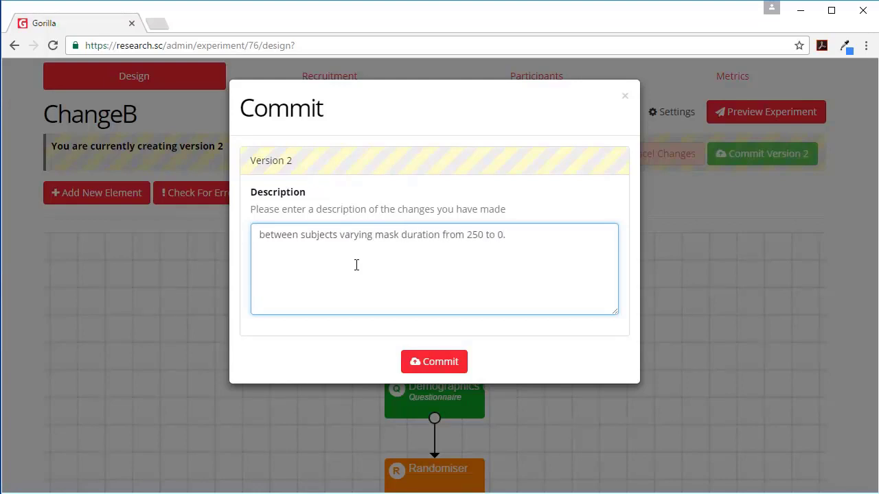
click(434, 362)
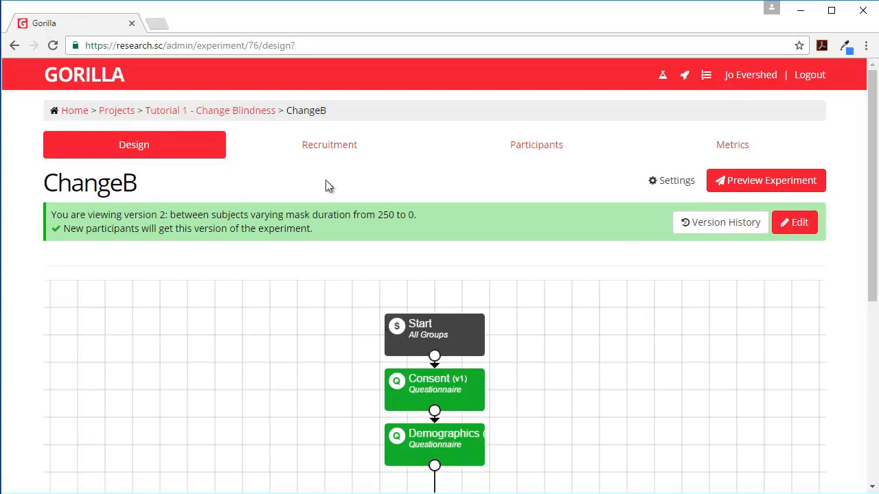
Change the recruitment policy to Simple Link and select the unique participant URL
click(334, 149)
click(761, 186)
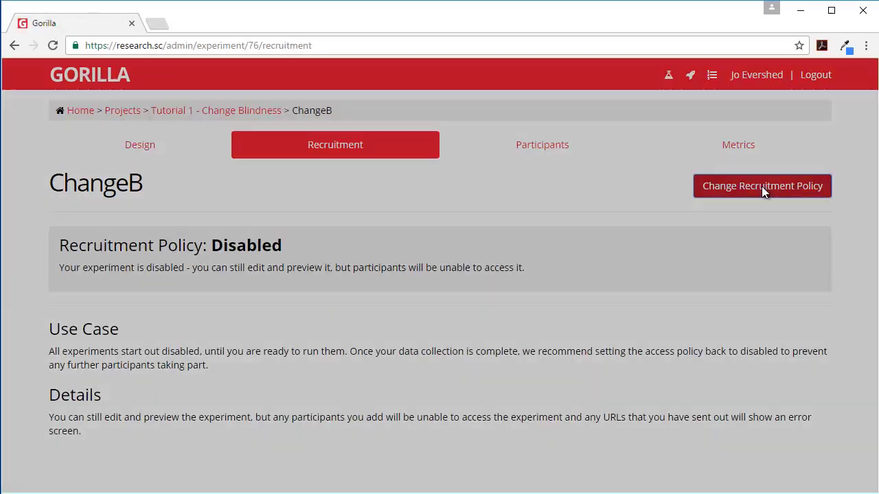
click(244, 176)
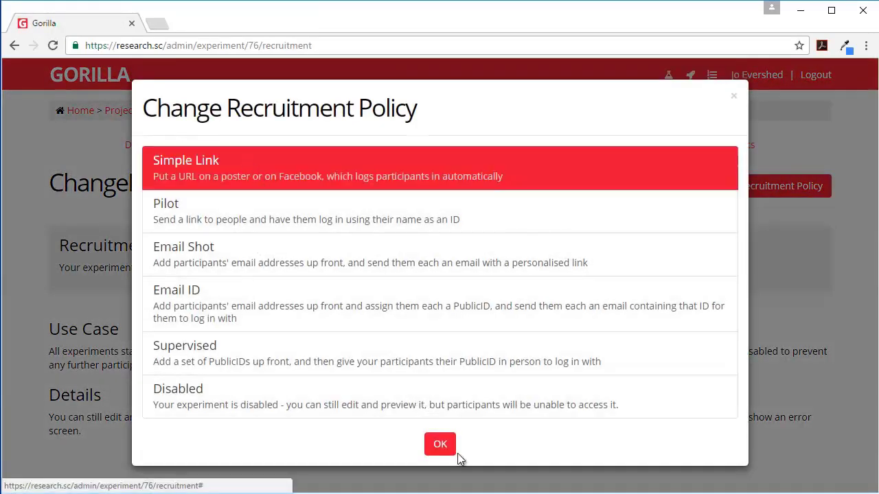
click(443, 443)
click(480, 409)
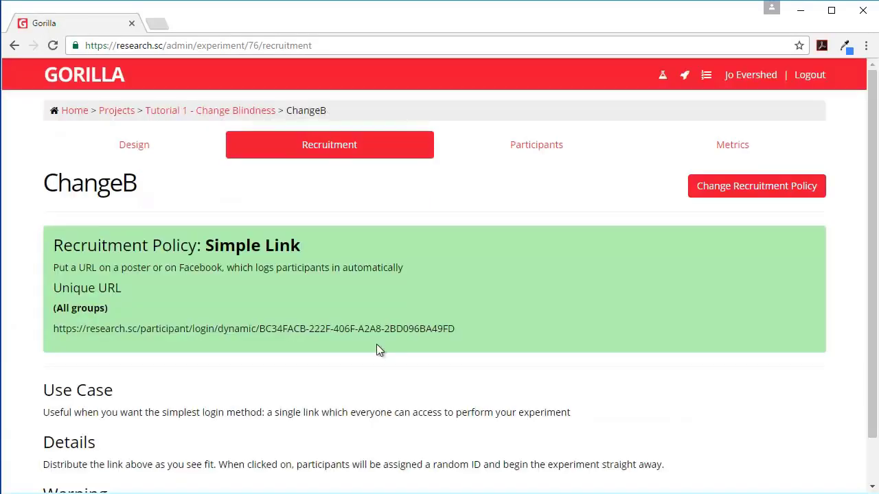
drag(459, 329, 55, 333)
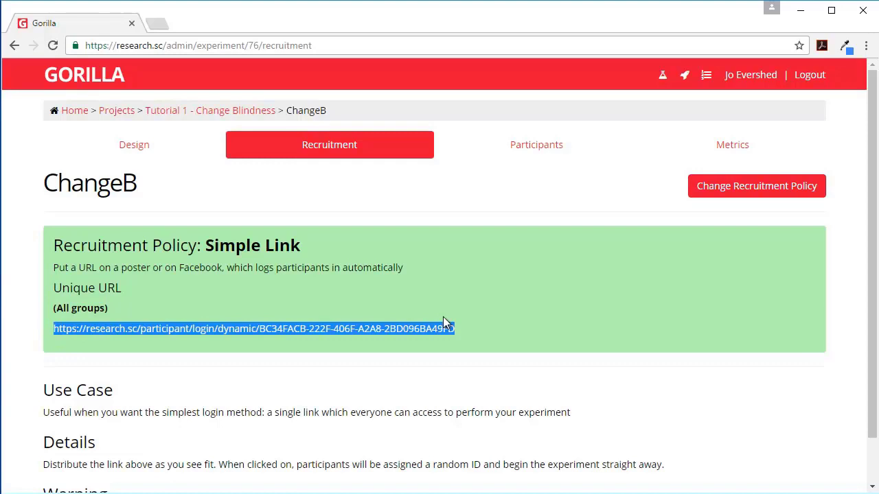
scroll(549, 283, down, 1)
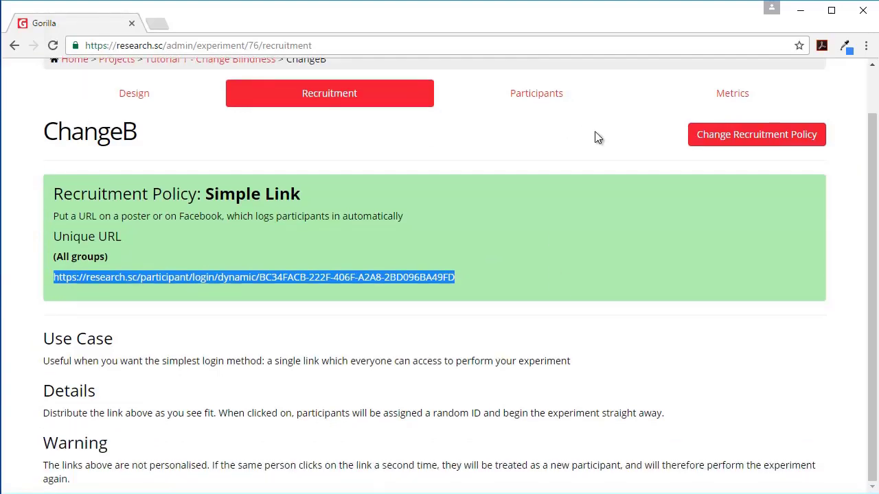